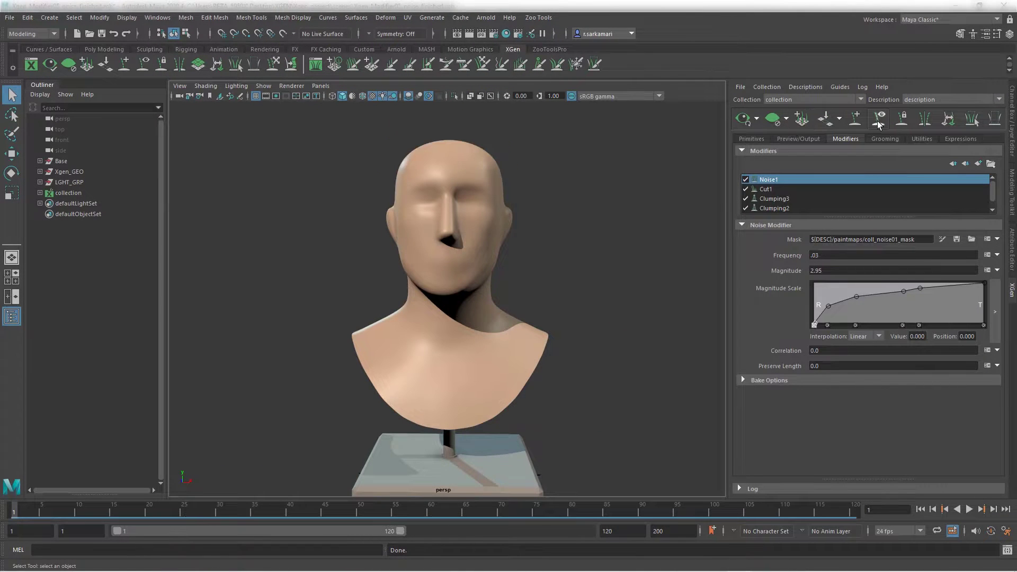
- Scale the short hair guides in front of both ears down uniformly to about 0.6
middle_click_drag(450, 302, 458, 360, "alt")
right_click_drag(458, 361, 583, 307, "alt")
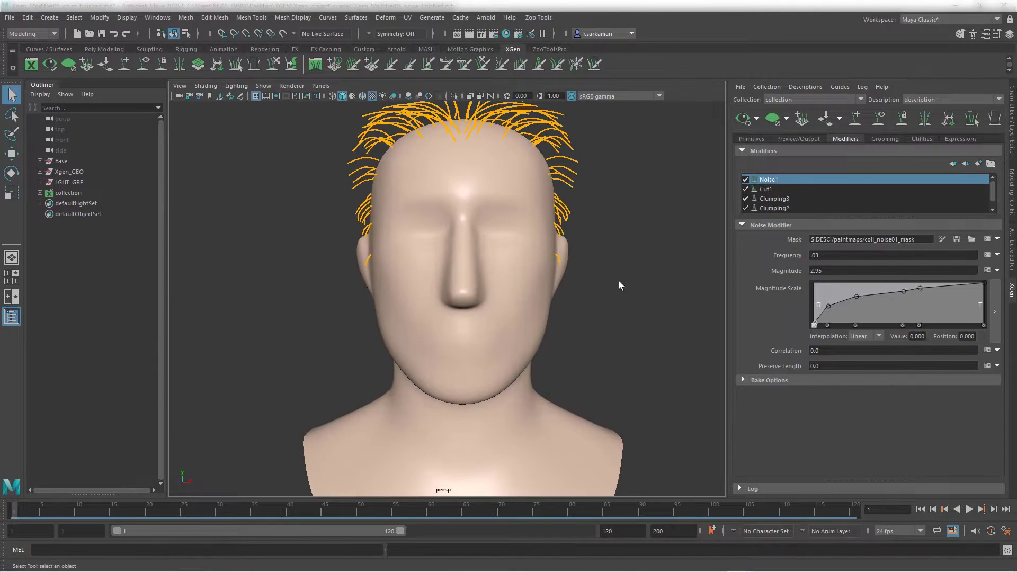
left_click_drag(583, 283, 297, 232)
key("r")
left_click_drag(554, 204, 532, 209)
key("w")
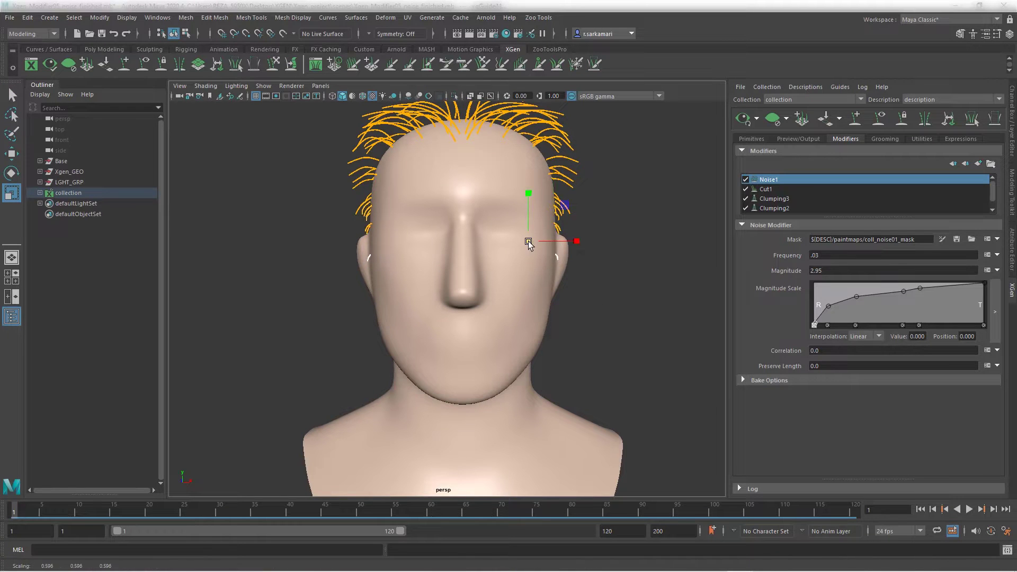
- Expand the Base and Xgen_GEO groups and unhide the scalp mesh
left_click_drag(609, 411, 58, 179, "alt")
left_click(39, 162)
left_click(40, 204)
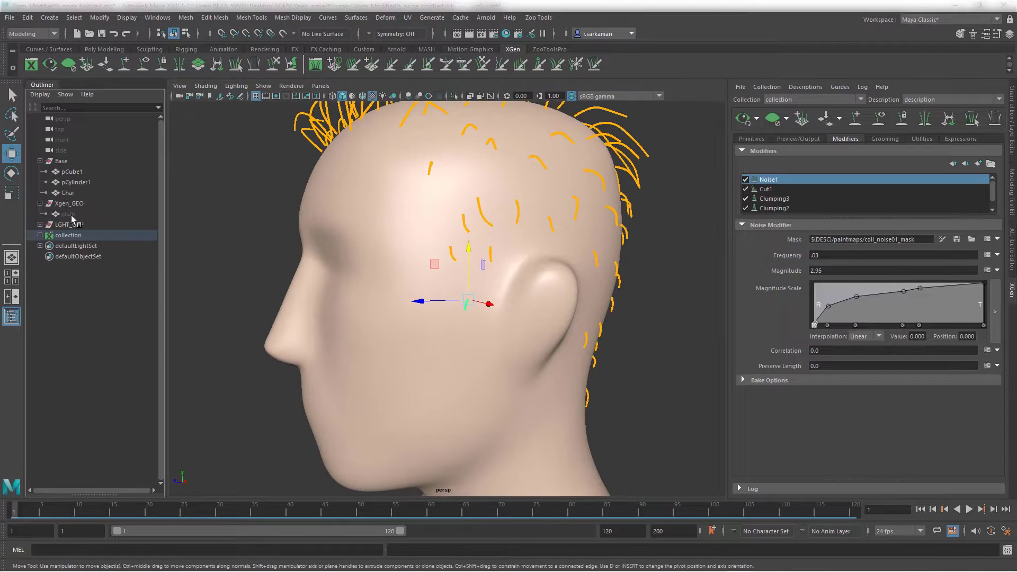
left_click(72, 216)
right_click_drag(359, 227, 316, 303, "alt")
left_click_drag(321, 313, 360, 325, "alt")
- Select the guides at both temples and adjust their scale slightly
left_click_drag(594, 236, 324, 195)
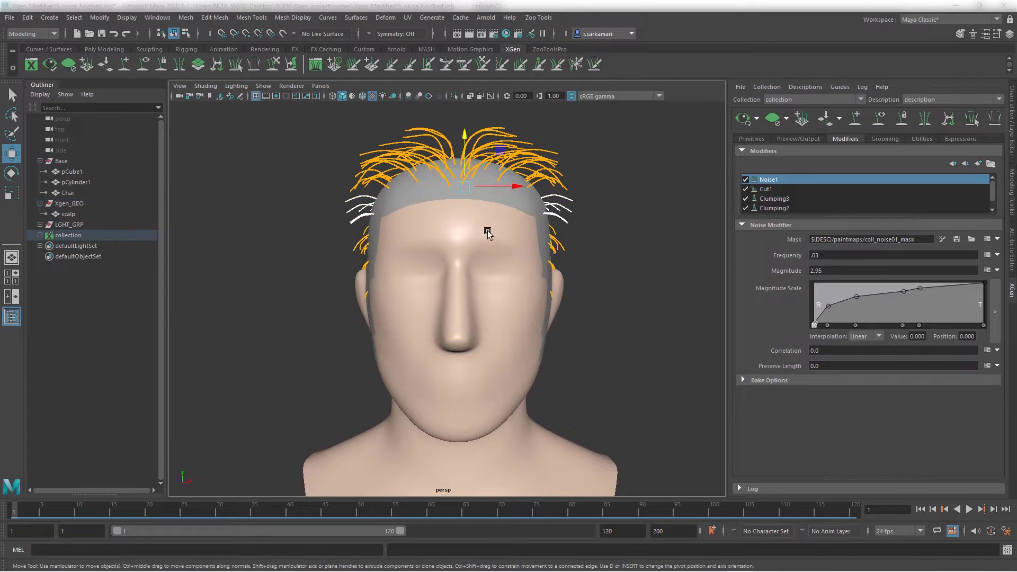
key("r")
left_click_drag(465, 187, 469, 188)
- Move the XGen shelf tool that follows Sculpt Guides to the shelf's end, and activate Sculpt Guides
left_click(575, 198)
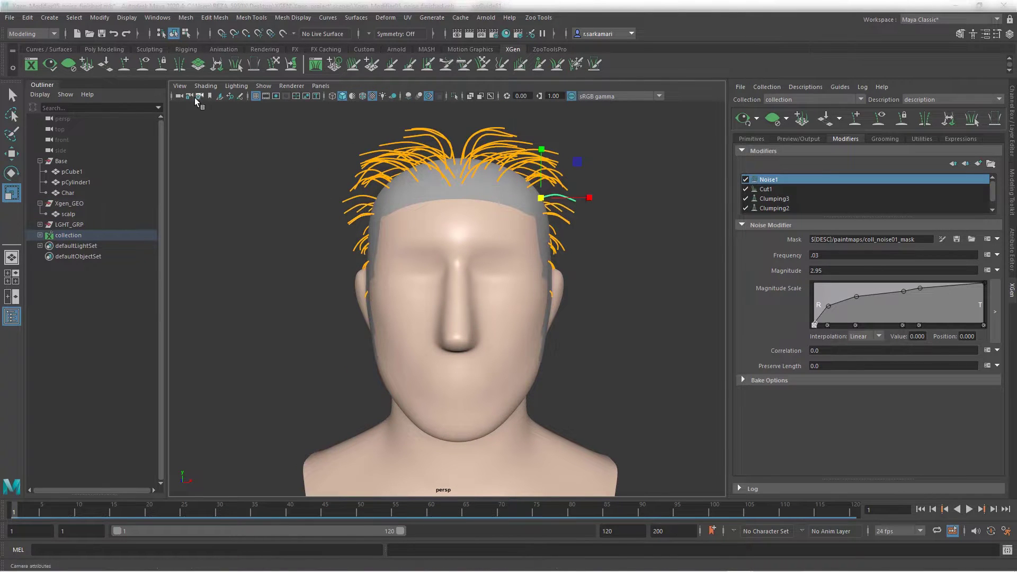
middle_click_drag(291, 65, 588, 74)
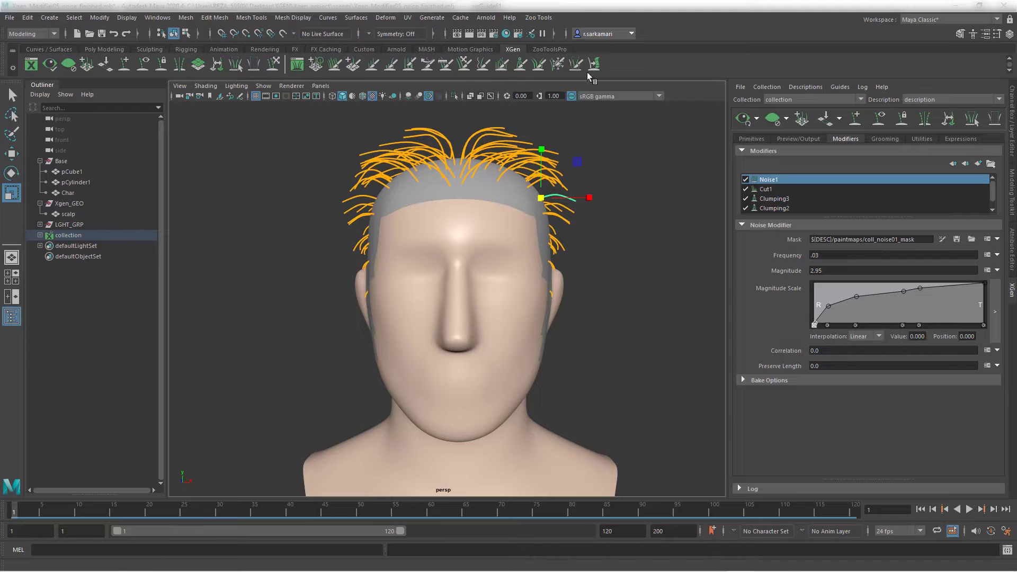
left_click(262, 69)
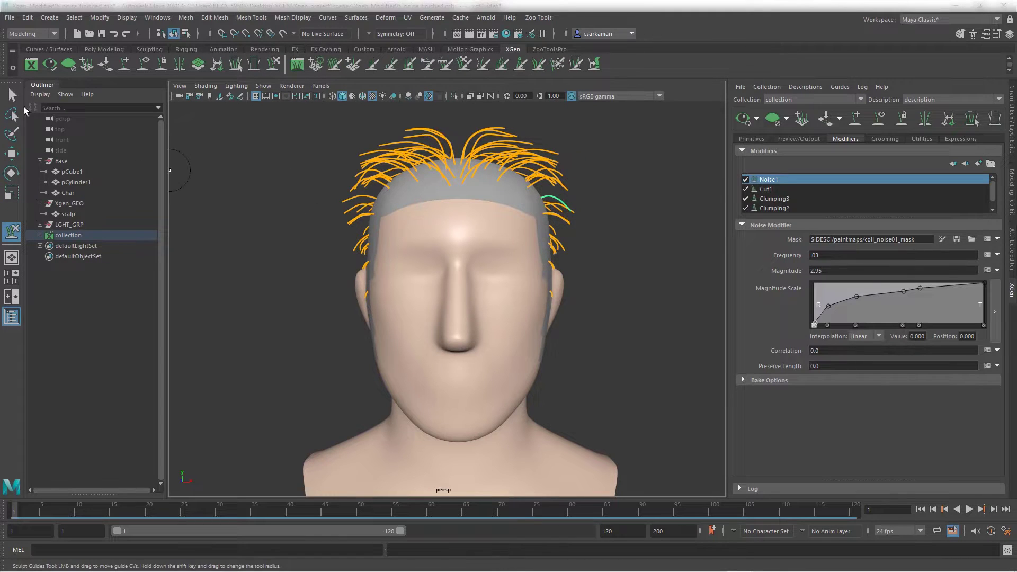
- Select the guide at the opposite temple and sculpt its tip slightly downward
left_click(345, 203)
key("y")
left_click_drag(345, 205, 346, 212)
key("q")
left_click(346, 214)
key("y")
- Select the short guide in front of the ear, frame it and sculpt its curve with Sculpt Guides
left_click_drag(578, 256, 454, 297, "alt")
key("q")
left_click(454, 309)
key("y")
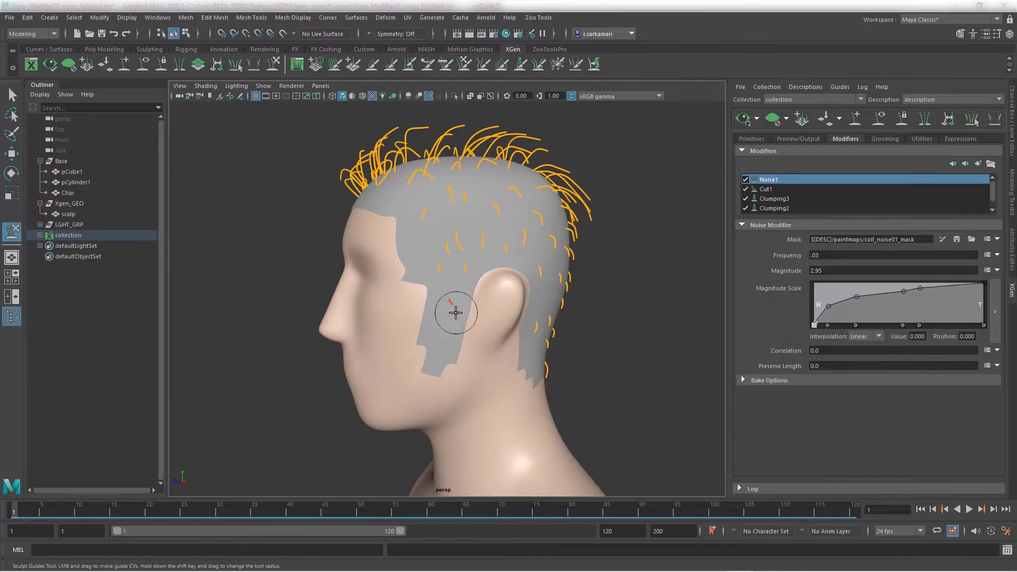
key("q")
key("y")
key("f")
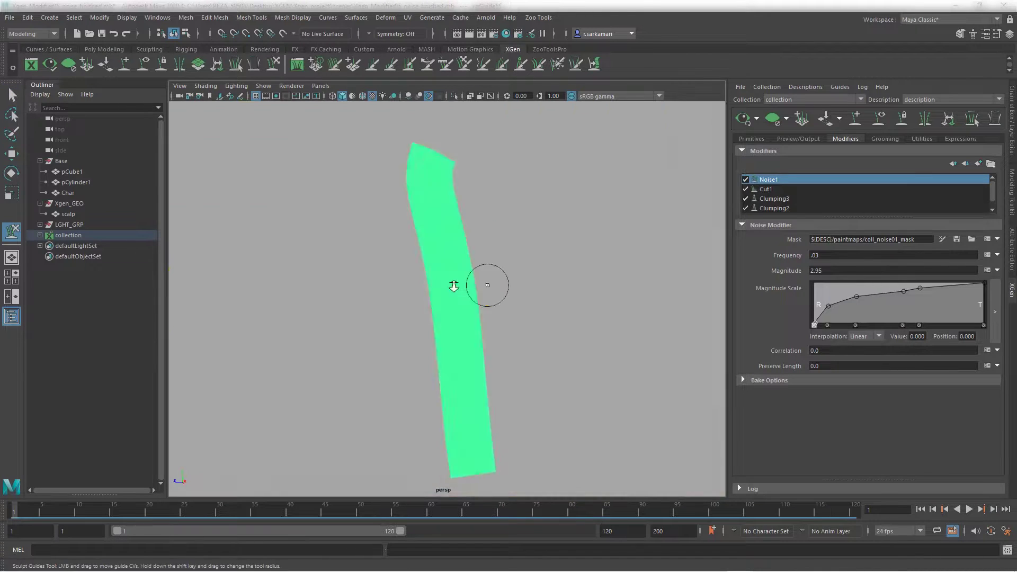
right_click_drag(495, 376, 547, 400, "alt")
left_click_drag(447, 334, 461, 334)
- Select the small guide nearest the temple hairline and bend its tip toward the ear
key("q")
left_click(313, 308)
left_click(314, 314)
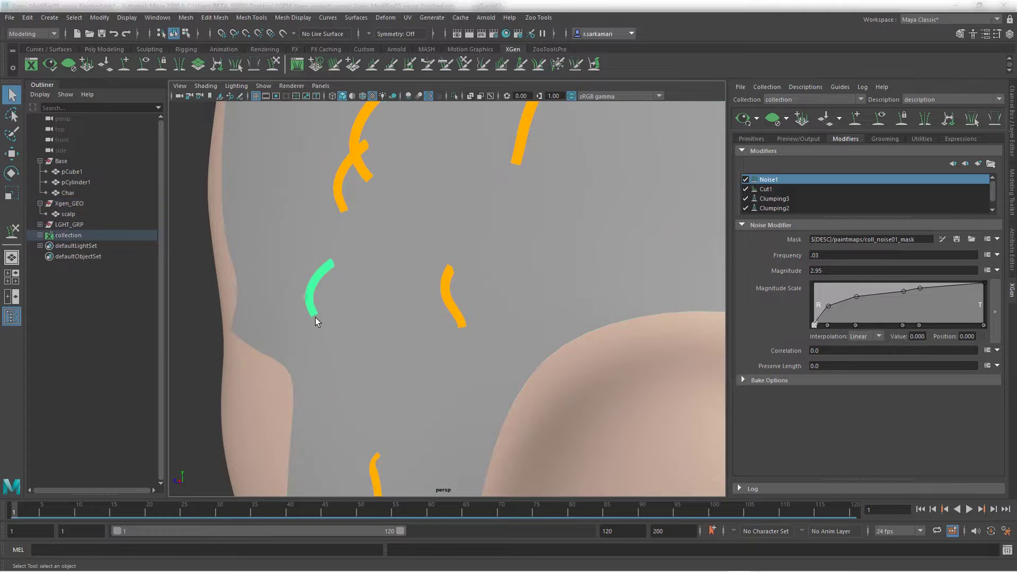
key("y")
left_click_drag(314, 318, 335, 324)
- Select the guide just above the ear and bend its tip inward toward the scalp
mouse_move(441, 366)
left_mouse_down("alt")
mouse_move(550, 364)
mouse_move(529, 353)
left_mouse_up("alt")
key("q")
left_click(482, 232)
key("y")
left_click_drag(482, 236, 464, 254)
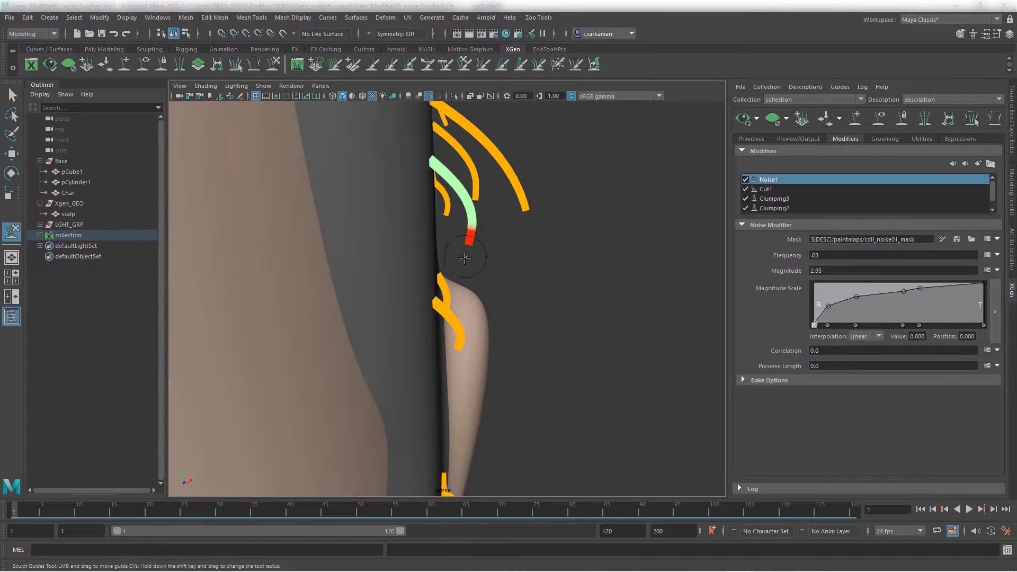
- Select the next longer side guide, pull its tip inward and push its middle outward into a rounded arc
key("q")
left_click(526, 207)
key("y")
left_click_drag(527, 208, 510, 228)
left_click_drag(480, 143, 488, 134)
middle_click_drag(497, 226, 484, 325, "alt")
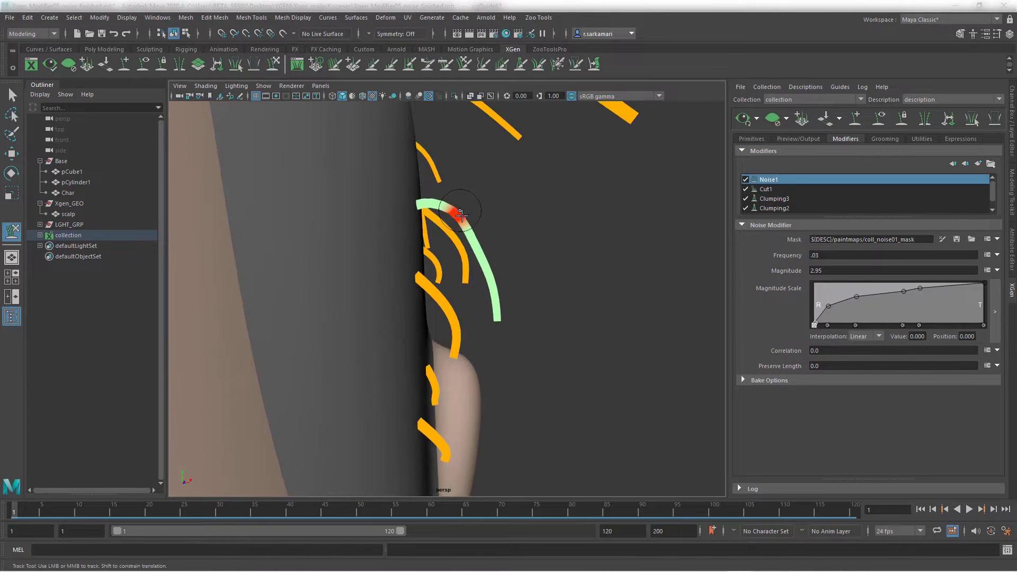
left_click_drag(456, 216, 465, 206)
mouse_move(497, 316)
left_mouse_down()
mouse_move(391, 320)
mouse_move(420, 317)
left_mouse_up()
- Select the straight guide above the front of the ear and sculpt its shape
key("q")
left_click(505, 291)
left_click(503, 293)
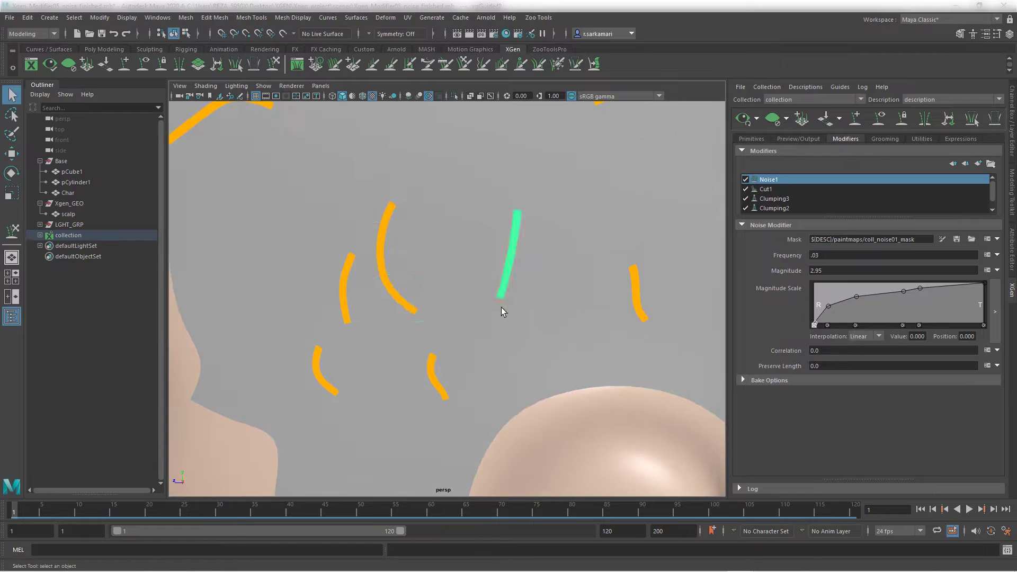
key("y")
mouse_move(501, 309)
left_mouse_down()
mouse_move(531, 323)
mouse_move(450, 219)
left_mouse_up()
- Select the short guide above the back of the ear and set the scalp_lyr display layer to template
left_click_drag(424, 276, 584, 302, "alt")
left_click(546, 297)
key("q")
left_click(1012, 152)
left_click(906, 430)
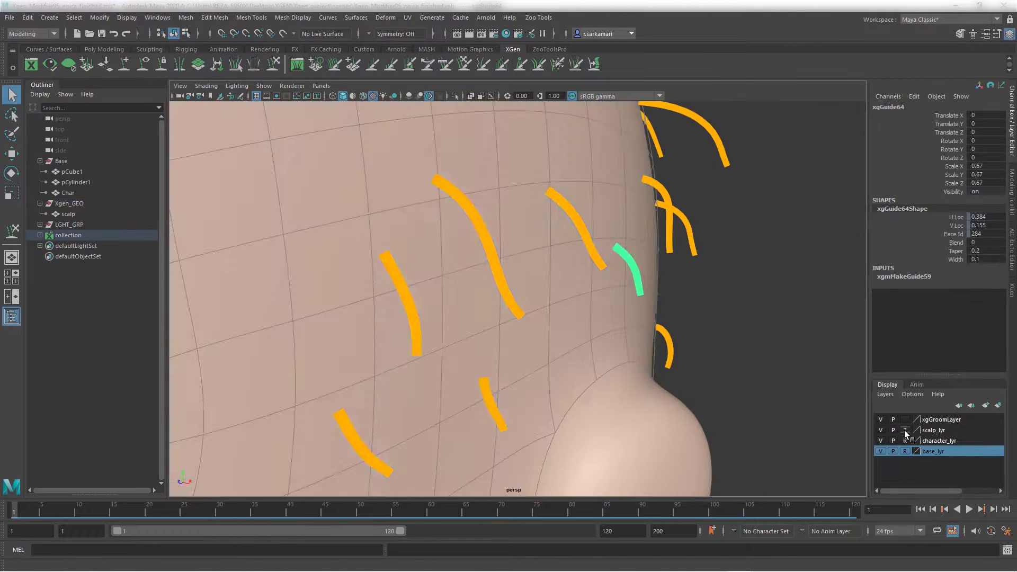
- Sculpt the selected short guide into a curve that falls along the side of the head
mouse_move(631, 352)
left_mouse_down("alt")
mouse_move(514, 373)
mouse_move(418, 350)
left_mouse_up("alt")
key("y")
left_click_drag(768, 338, 490, 262, "alt")
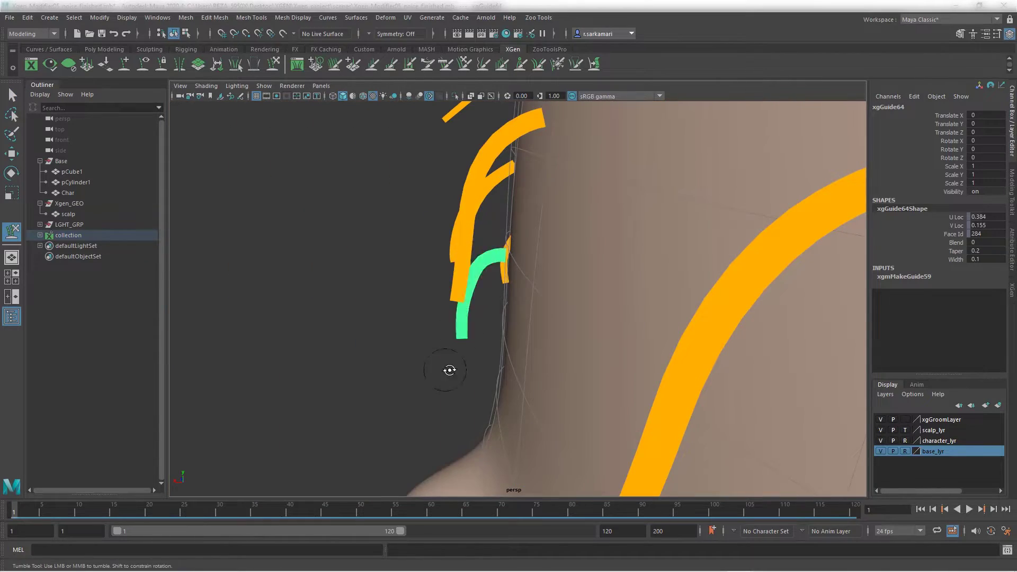
mouse_move(450, 370)
left_mouse_down("alt")
mouse_move(675, 360)
mouse_move(707, 344)
left_mouse_up("alt")
- Select the upper side guide above the ear, bend its tip backward and refine its curve from another angle
right_click_drag(708, 345, 613, 300, "alt")
key("q")
left_click(510, 179)
key("y")
left_click_drag(509, 178, 540, 172)
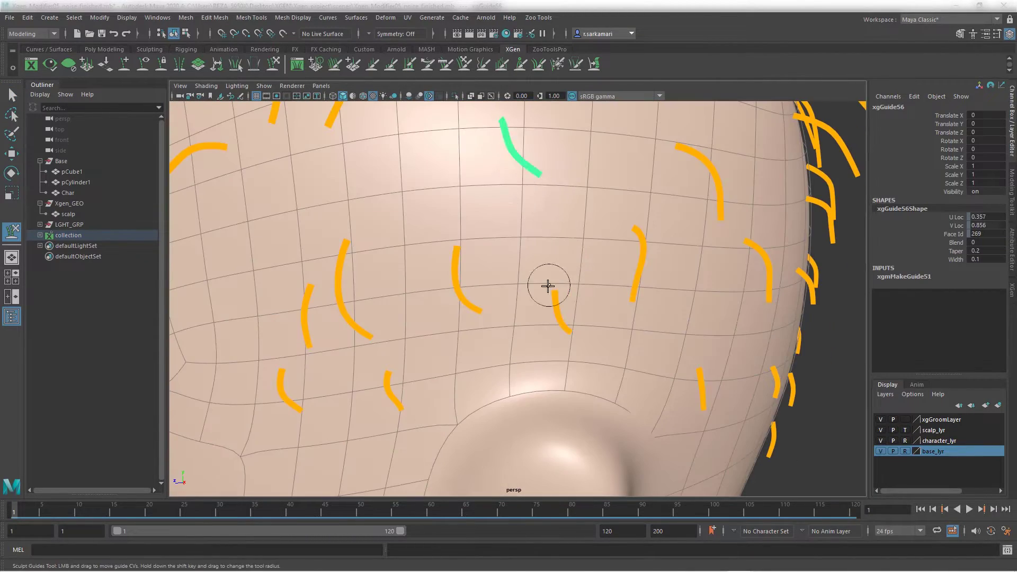
left_click_drag(548, 286, 424, 275, "alt")
mouse_move(371, 159)
left_mouse_down()
mouse_move(427, 206)
mouse_move(541, 218)
left_mouse_up()
- Select a longer guide on the upper side of the head and sculpt it into a curve
left_click_drag(459, 199, 518, 252, "alt")
key("q")
left_click(518, 245)
mouse_move(535, 297)
left_mouse_down("alt")
mouse_move(448, 300)
mouse_move(527, 261)
mouse_move(516, 298)
left_mouse_up("alt")
key("y")
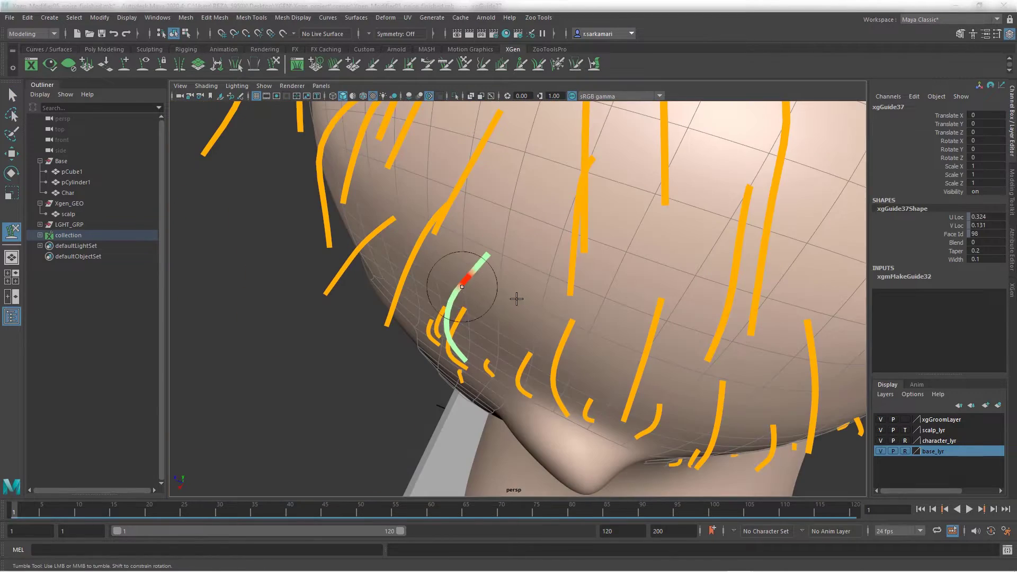
- Select the side guide above the temple and sculpt its middle toward the back of the head
left_click_drag(460, 350, 423, 359, "alt")
key("q")
left_click(422, 268)
key("y")
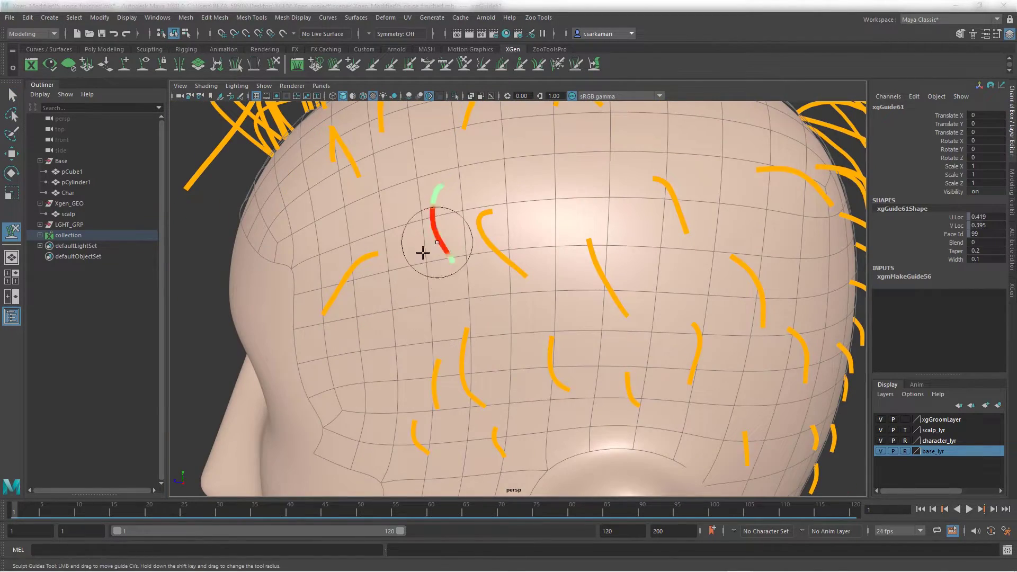
- Select another guide on the side of the head and sculpt it with Sculpt Guides
mouse_move(427, 246)
left_mouse_down("alt")
mouse_move(339, 245)
mouse_move(414, 309)
mouse_move(331, 350)
mouse_move(544, 330)
mouse_move(351, 318)
mouse_move(370, 359)
mouse_move(557, 300)
mouse_move(517, 339)
mouse_move(536, 318)
left_mouse_up("alt")
key("q")
left_click(387, 311)
left_click(386, 303)
key("y")
- Return scalp_lyr to normal display, add a guide in the gap on the side of the scalp and sculpt it
left_click(124, 64)
double_click(905, 430)
left_click(495, 279)
left_click(273, 64)
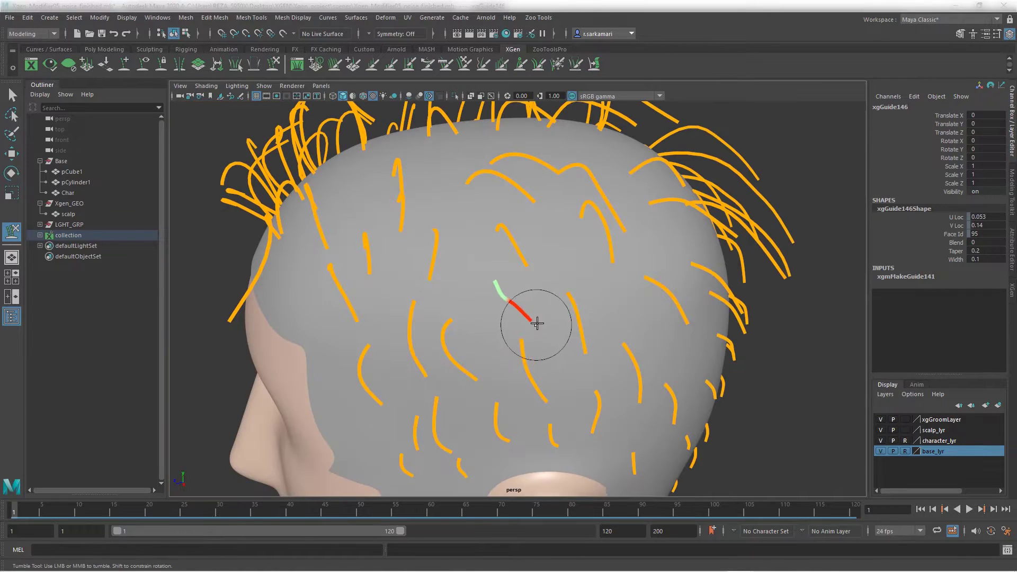
right_click_drag(502, 387, 367, 322, "alt")
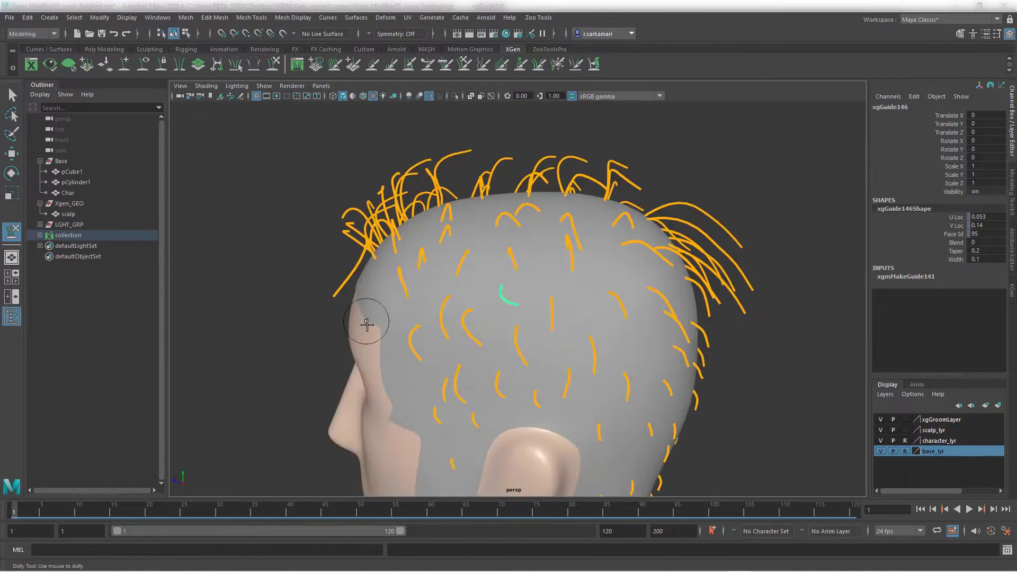
- Select the guide near the front hairline corner and sculpt it to sweep sideways and down over the temple
left_click_drag(368, 322, 498, 393, "alt")
key("q")
left_click(499, 366)
left_click(500, 339)
right_click_drag(500, 349, 531, 371, "alt")
mouse_move(531, 371)
left_mouse_down("alt")
mouse_move(530, 350)
mouse_move(420, 216)
mouse_move(477, 284)
left_mouse_up("alt")
key("y")
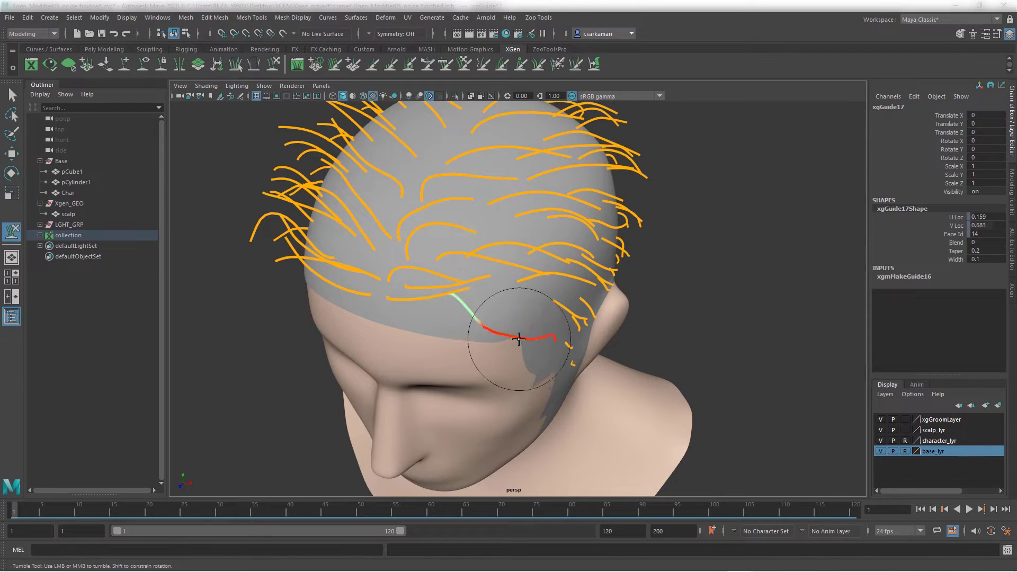
mouse_move(404, 345)
left_mouse_down("alt")
mouse_move(454, 252)
mouse_move(408, 249)
mouse_move(477, 222)
left_mouse_up("alt")
mouse_move(488, 284)
left_mouse_down("alt")
mouse_move(391, 227)
mouse_move(465, 277)
left_mouse_up("alt")
- Select the guide beside the front centre parting and sculpt it into a downward arc toward the temple
key("q")
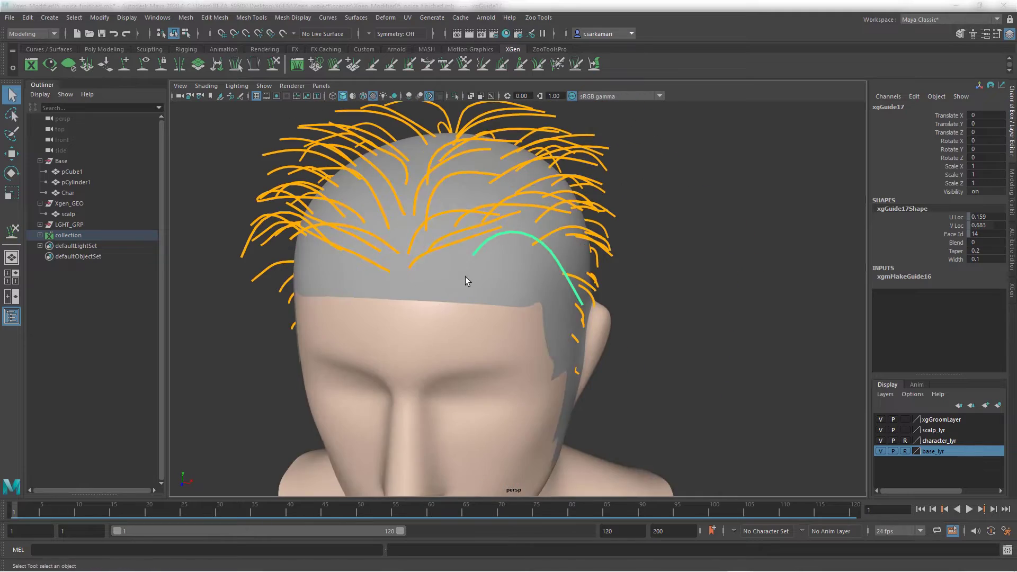
left_click(446, 248)
mouse_move(362, 308)
left_mouse_down("alt")
mouse_move(330, 301)
mouse_move(475, 325)
mouse_move(374, 319)
left_mouse_up("alt")
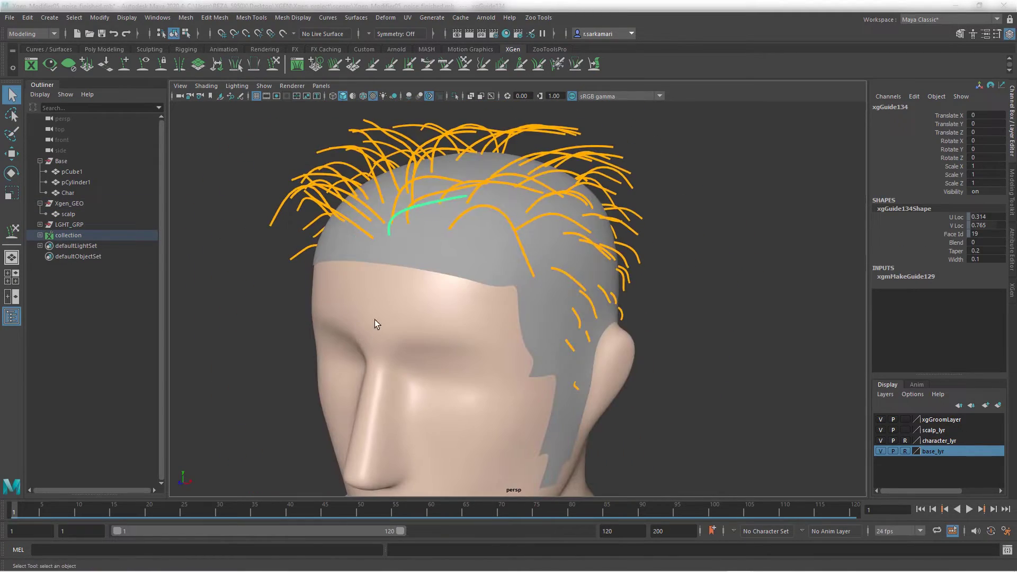
key("y")
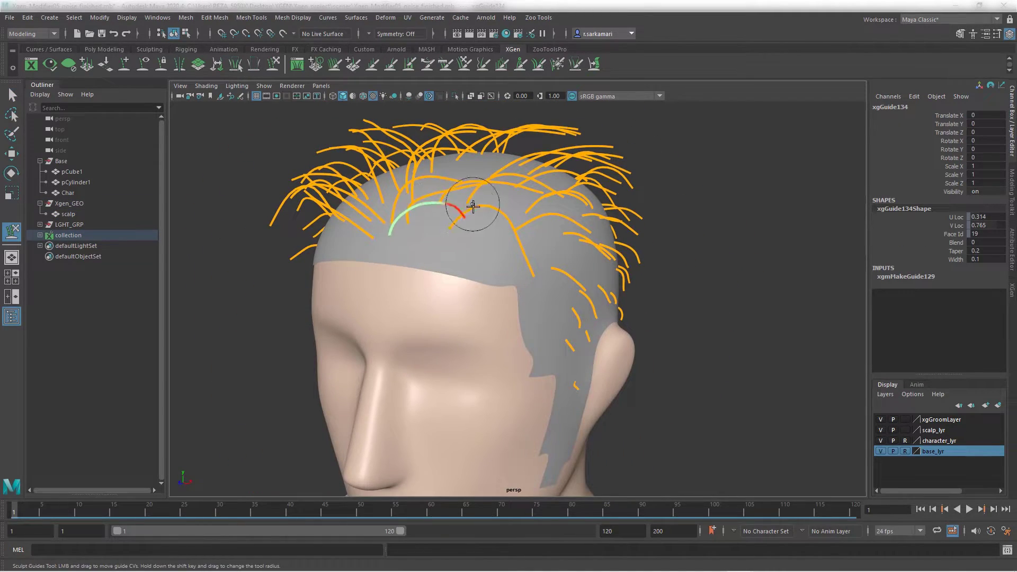
left_click_drag(473, 206, 412, 205, "alt")
left_click_drag(401, 247, 401, 302)
- Add a new guide near the front hairline corner and sculpt it to fall down the temple
left_click_drag(254, 265, 373, 273, "alt")
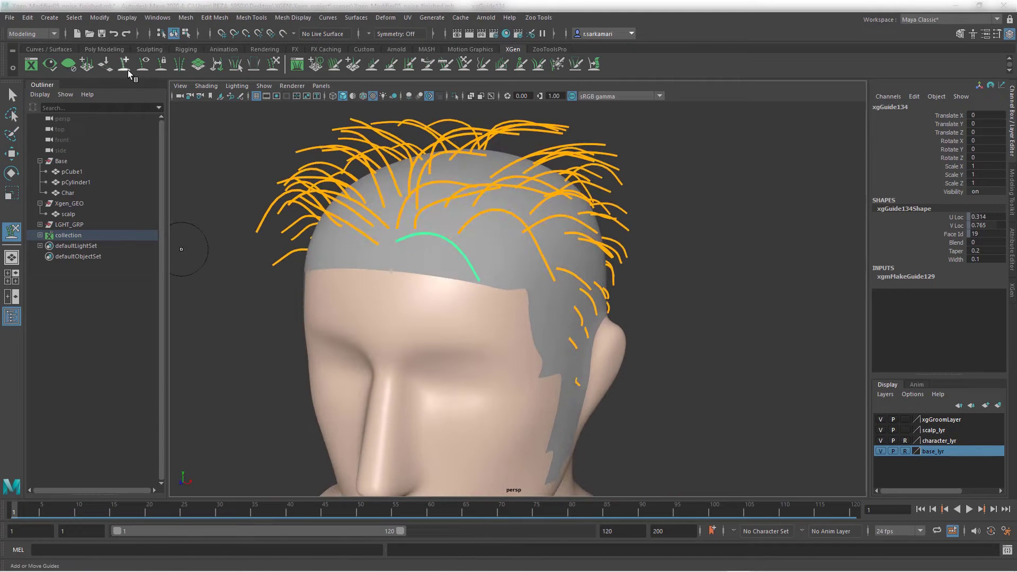
left_click(125, 66)
left_click(474, 242)
left_click_drag(477, 243, 374, 255, "alt")
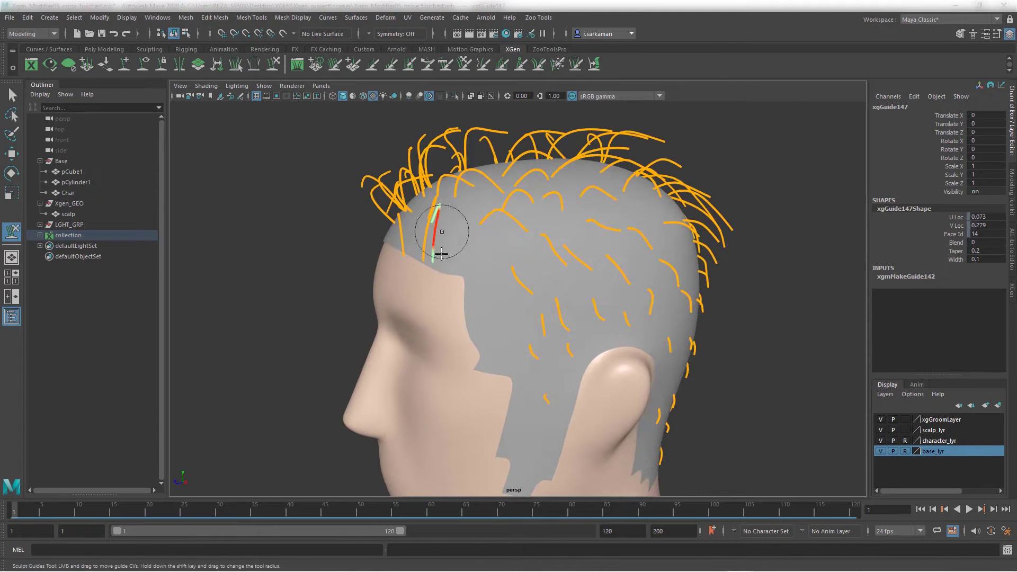
- Reselect the swept guide beside the new one and refine its curve over the temple
key("q")
key("y")
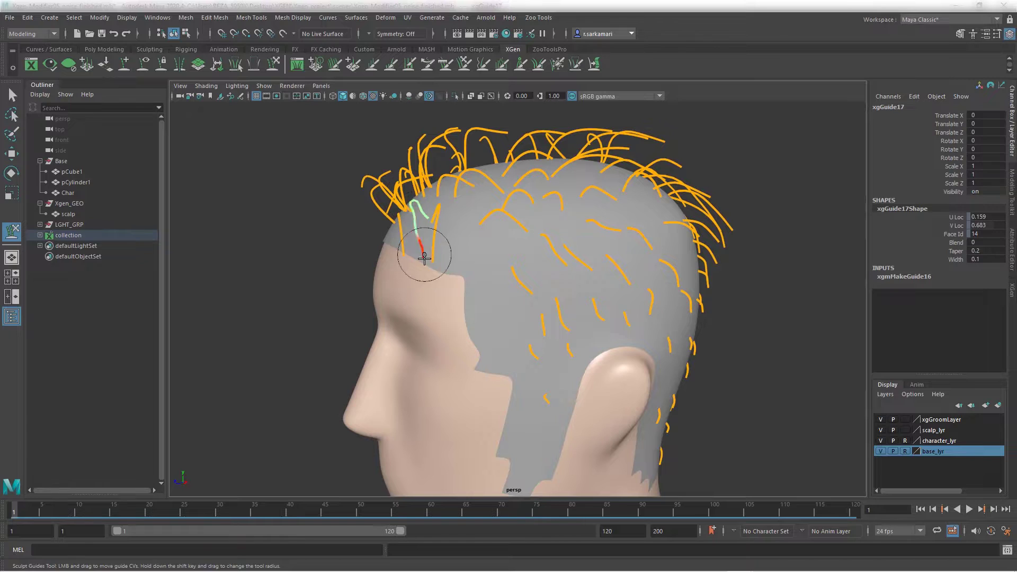
left_click_drag(424, 258, 452, 281, "alt")
mouse_move(602, 217)
left_mouse_down()
mouse_move(618, 255)
mouse_move(484, 306)
left_mouse_up()
- Reselect the newly added hairline corner guide and sculpt its middle toward the back of the head
key("w")
left_click(446, 305)
left_click(446, 303)
key("y")
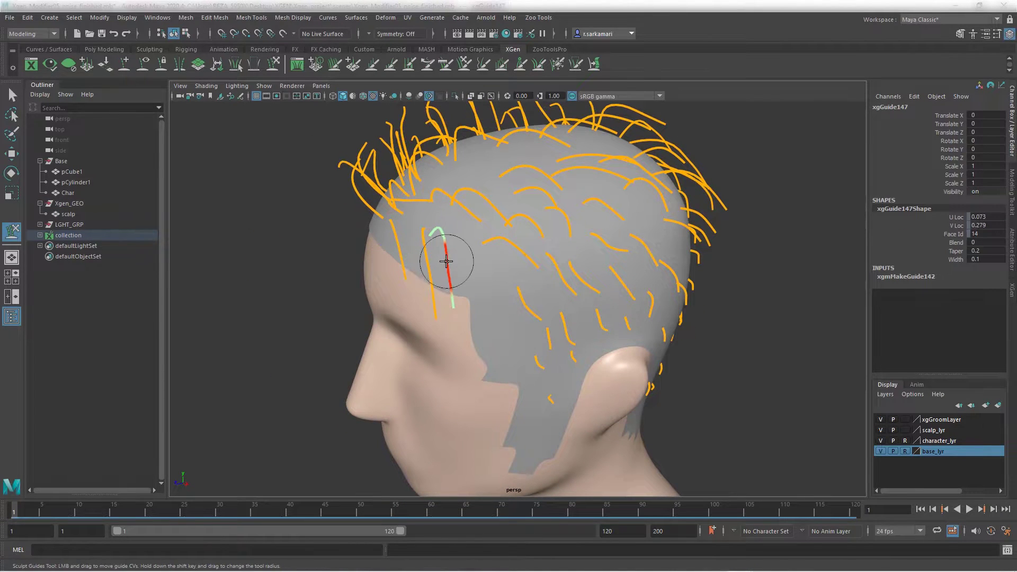
left_click_drag(441, 255, 459, 246)
- Select the guide at the centre of the front hairline and sculpt it upward
left_click_drag(249, 260, 399, 321, "alt")
key("q")
left_click(433, 253)
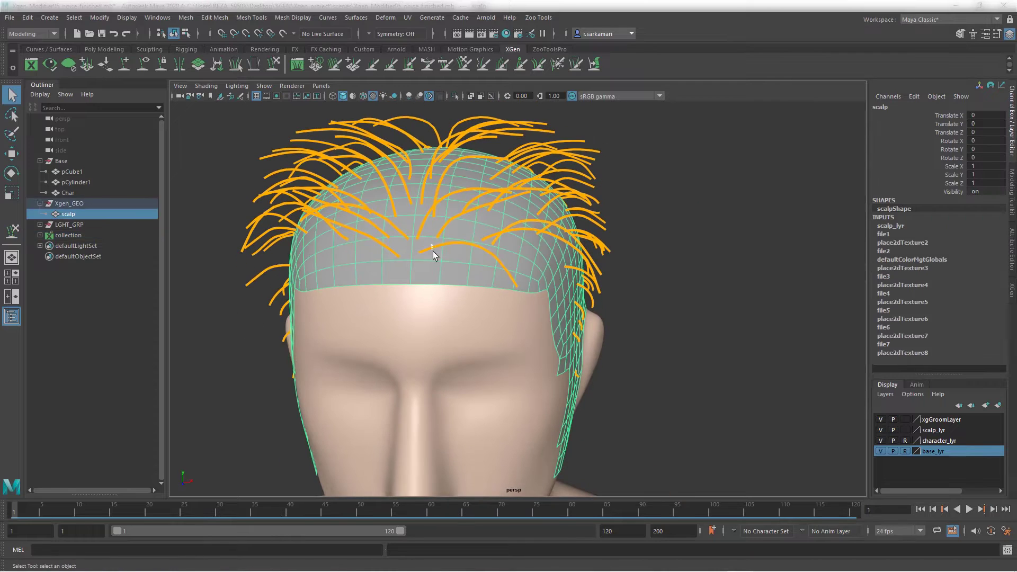
left_click(432, 252)
key("y")
mouse_move(422, 251)
left_mouse_down()
mouse_move(463, 243)
mouse_move(513, 256)
mouse_move(427, 233)
mouse_move(455, 237)
mouse_move(407, 196)
left_mouse_up()
mouse_move(388, 243)
left_mouse_down("alt")
mouse_move(421, 291)
mouse_move(469, 239)
left_mouse_up("alt")
- Select a neighbouring guide at the top of the head and activate Sculpt Guides on it
mouse_move(533, 229)
left_mouse_down("alt")
mouse_move(394, 302)
mouse_move(427, 334)
mouse_move(429, 323)
mouse_move(373, 293)
left_mouse_up("alt")
key("q")
left_click(427, 320)
key("y")
- Select the guide beside the parting on the crown and sculpt its curve away from the scalp
left_click_drag(404, 248, 455, 321, "alt")
scroll(392, 291, "down", 6)
scroll(393, 291, "up", 6)
scroll(455, 322, "up", 1)
left_click(12, 95)
left_click(359, 236)
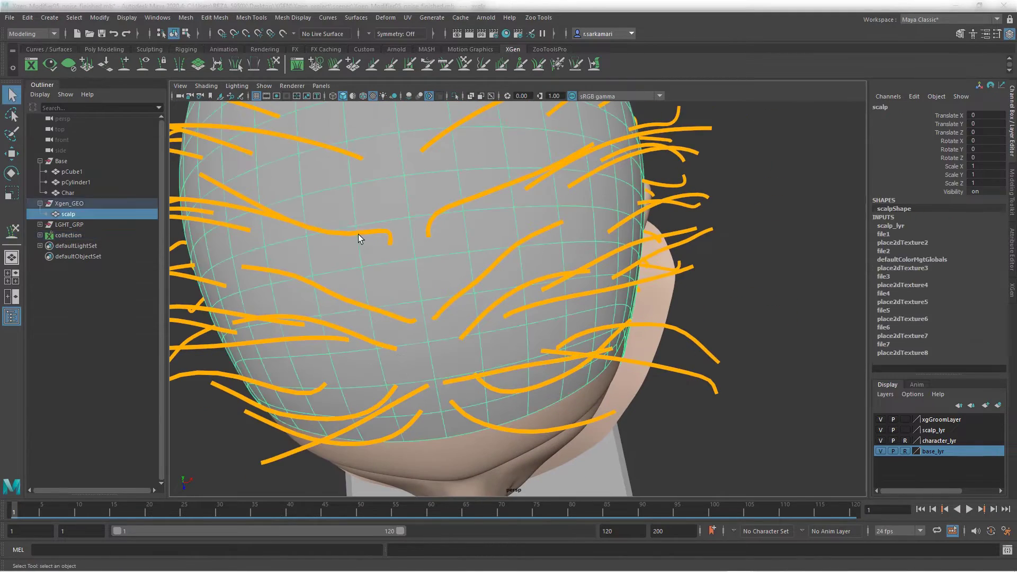
left_click(356, 234)
key("y")
left_click_drag(365, 405, 375, 355, "alt")
middle_click_drag(374, 354, 378, 492, "alt")
- Add three guides in the gaps on the back of the scalp with Add or Move Guides
mouse_move(373, 224)
left_mouse_down("alt")
mouse_move(375, 312)
mouse_move(275, 298)
mouse_move(384, 420)
mouse_move(181, 284)
left_mouse_up("alt")
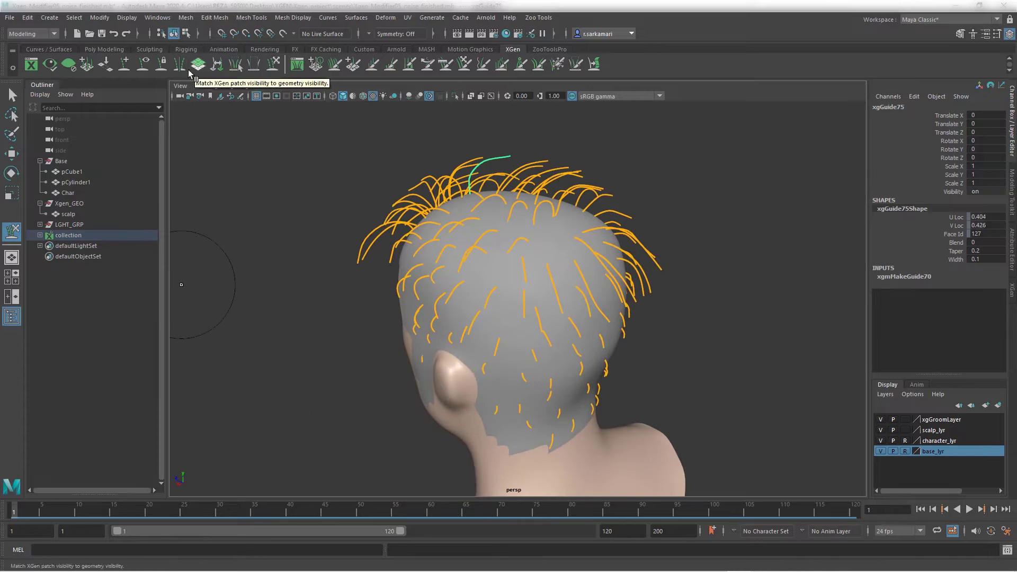
left_click(488, 265)
left_click_drag(488, 266, 588, 360, "alt")
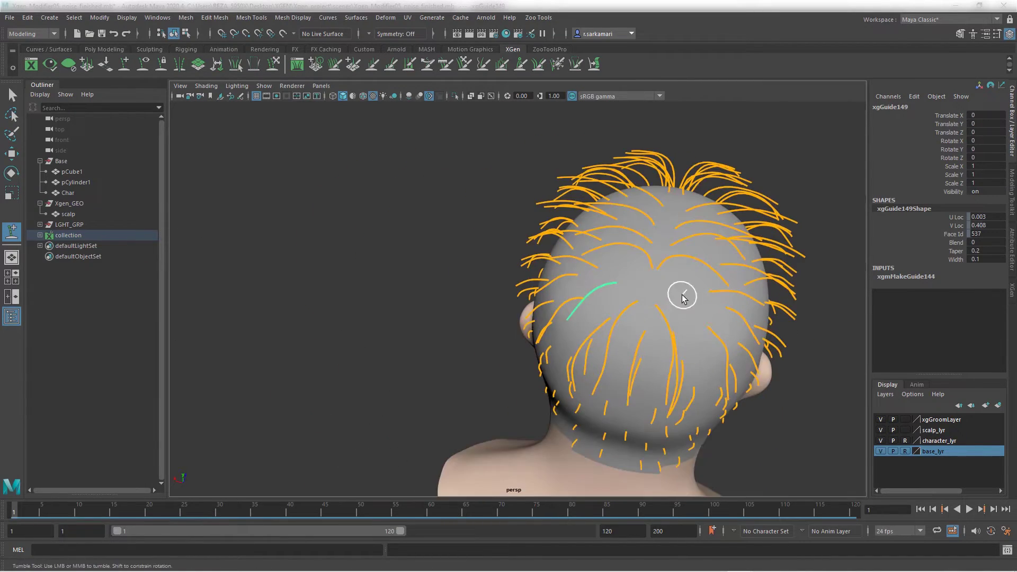
left_click(682, 295)
left_click_drag(647, 344, 514, 265, "alt")
left_click(684, 300)
left_click_drag(685, 300, 454, 279, "alt")
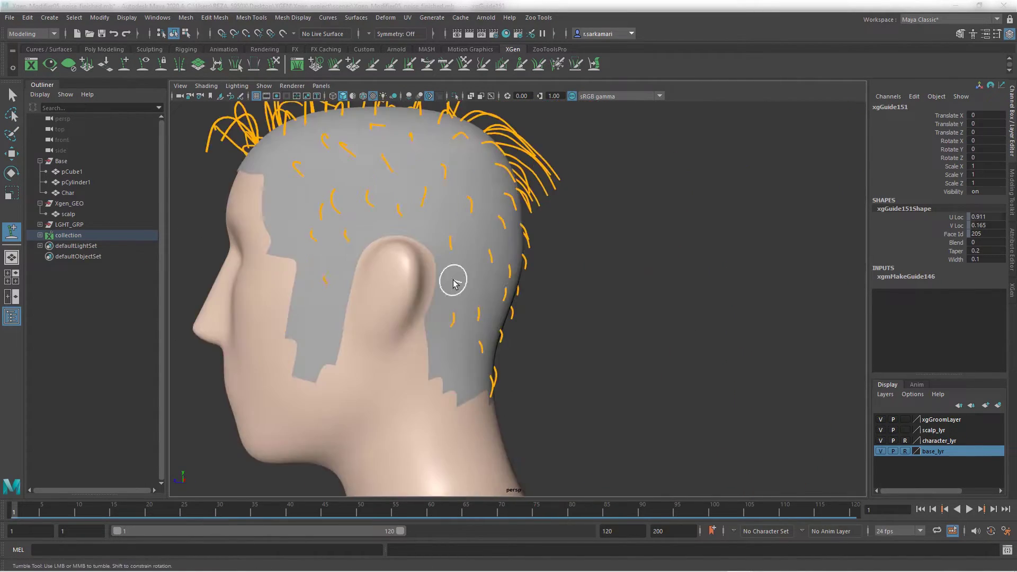
- Add three more guides on the side of the scalp, one in front of the ear and two above it
left_click(332, 254)
mouse_move(333, 255)
left_mouse_down("alt")
mouse_move(390, 193)
mouse_move(416, 284)
mouse_move(328, 265)
left_mouse_up("alt")
left_click(415, 241)
left_click(451, 227)
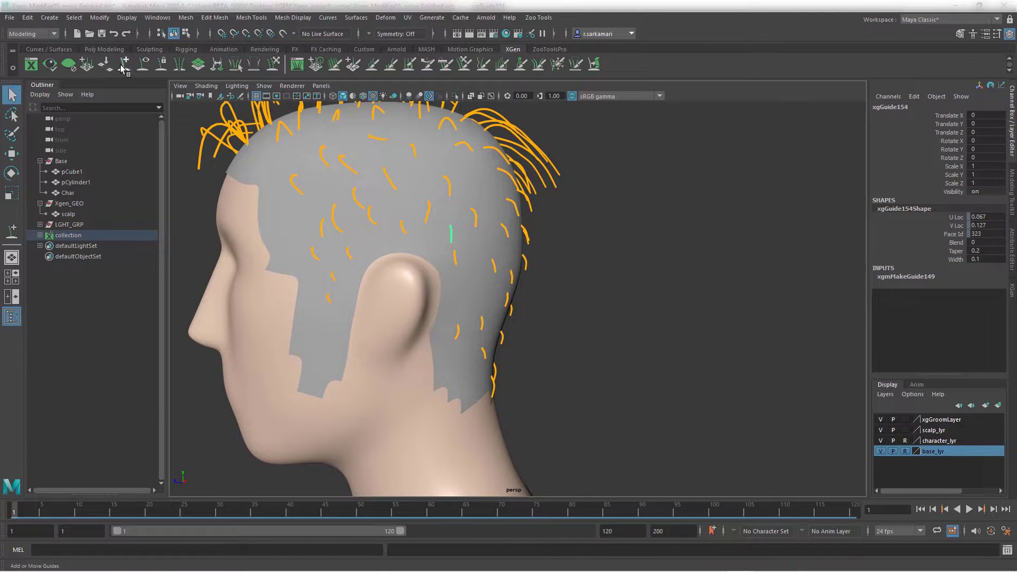
- Sculpt the newly added guide above the ear so its tip curves toward the back of the head
left_click(255, 65)
left_click_drag(461, 244, 426, 244, "shift")
key("f")
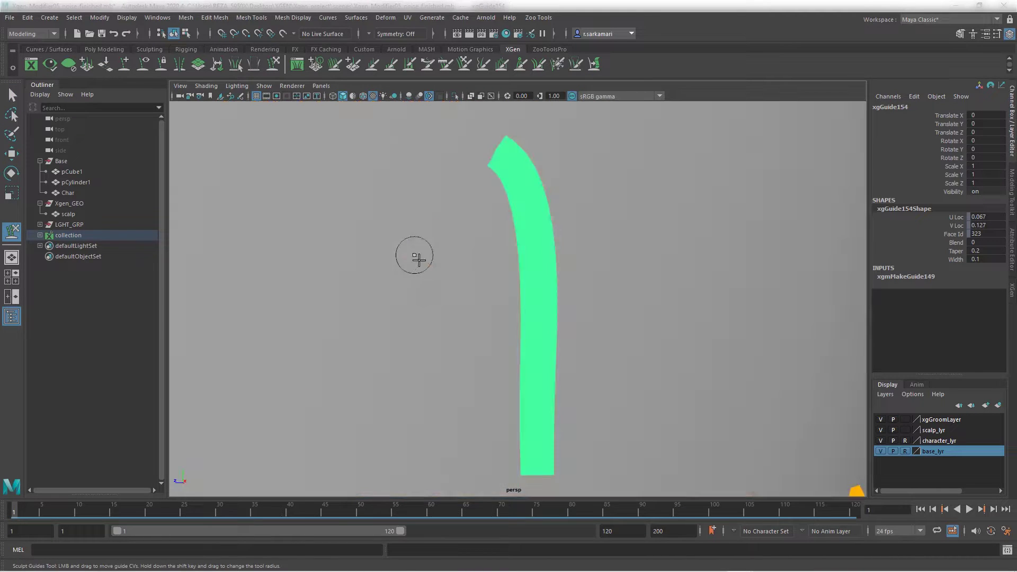
right_click_drag(418, 259, 371, 275, "alt")
middle_click_drag(498, 334, 367, 304, "alt")
left_click_drag(376, 305, 419, 305)
mouse_move(420, 305)
left_mouse_down("alt")
mouse_move(522, 318)
mouse_move(414, 323)
left_mouse_up("alt")
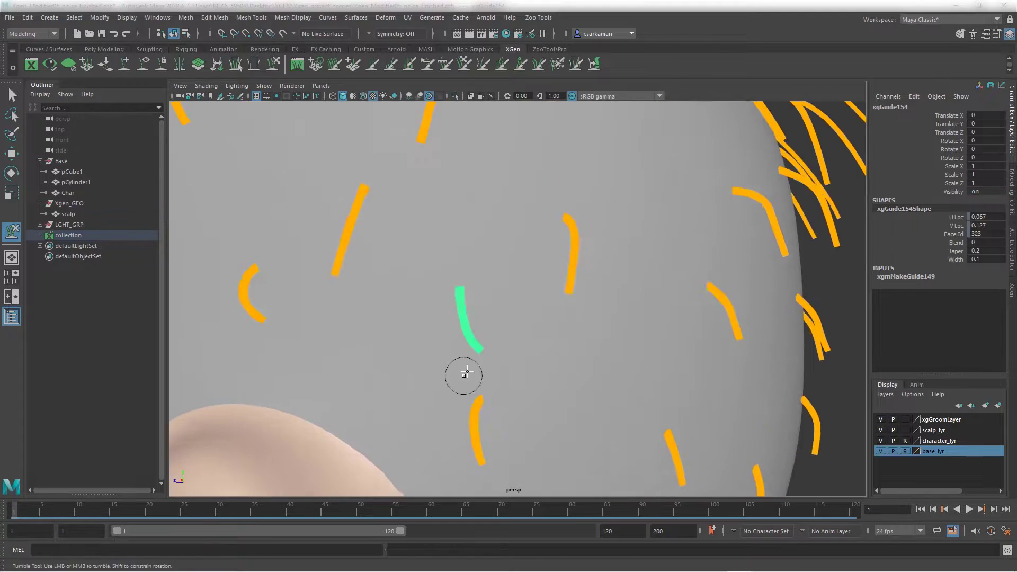
- Set the scalp layer to template display and sculpt the neighbouring guide's tip toward the back of the head
right_click_drag(466, 370, 429, 366, "alt")
key("q")
left_click(563, 275)
left_click(905, 430)
left_click(561, 267)
key("y")
left_click_drag(563, 296, 603, 301)
- Select the next guide on the side of the scalp above the ear and sculpt its tip backward
mouse_move(451, 292)
left_mouse_down("alt")
mouse_move(524, 260)
mouse_move(379, 281)
mouse_move(421, 285)
left_mouse_up("alt")
key("q")
left_click(373, 266)
key("y")
left_click_drag(347, 287, 468, 239, "alt")
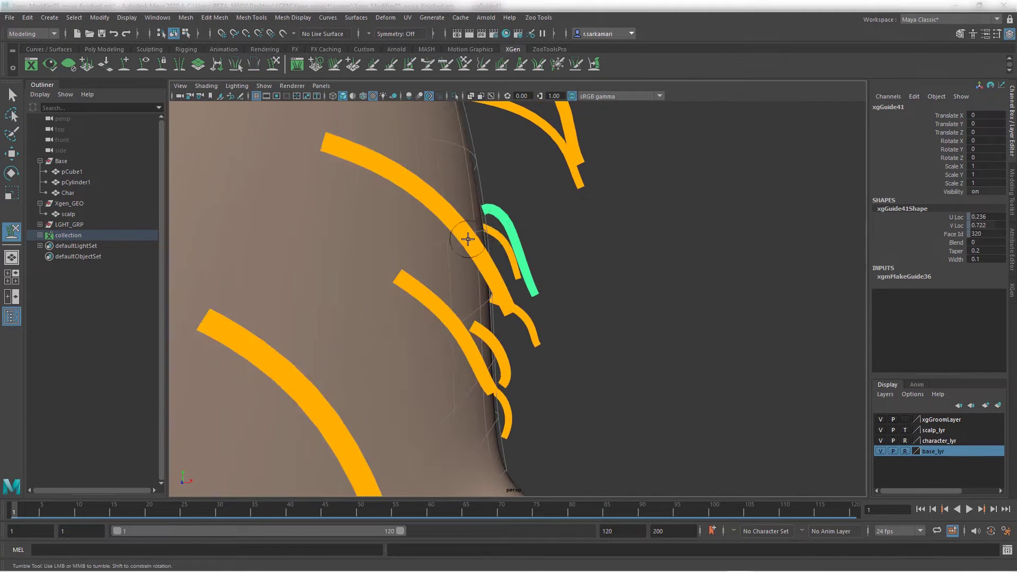
left_click_drag(547, 269, 436, 313, "alt")
middle_click_drag(436, 212, 413, 268, "alt")
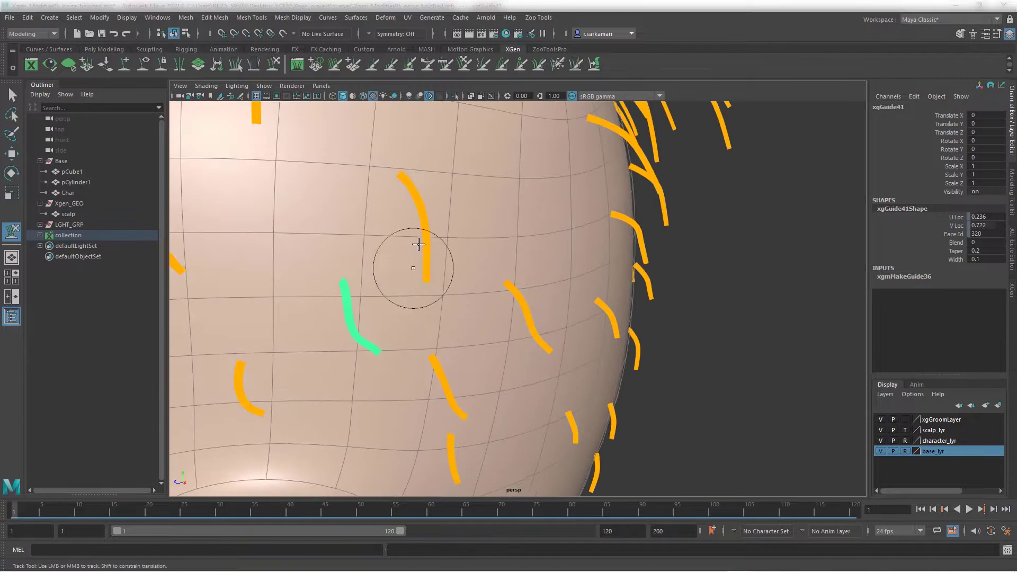
- Select the long straight guide diagonally above and behind it and bend its tip toward the back of the head
key("q")
left_click(426, 243)
left_click_drag(350, 268, 466, 239, "alt")
left_click_drag(557, 264, 468, 309, "alt")
key("y")
left_click_drag(413, 266, 458, 245)
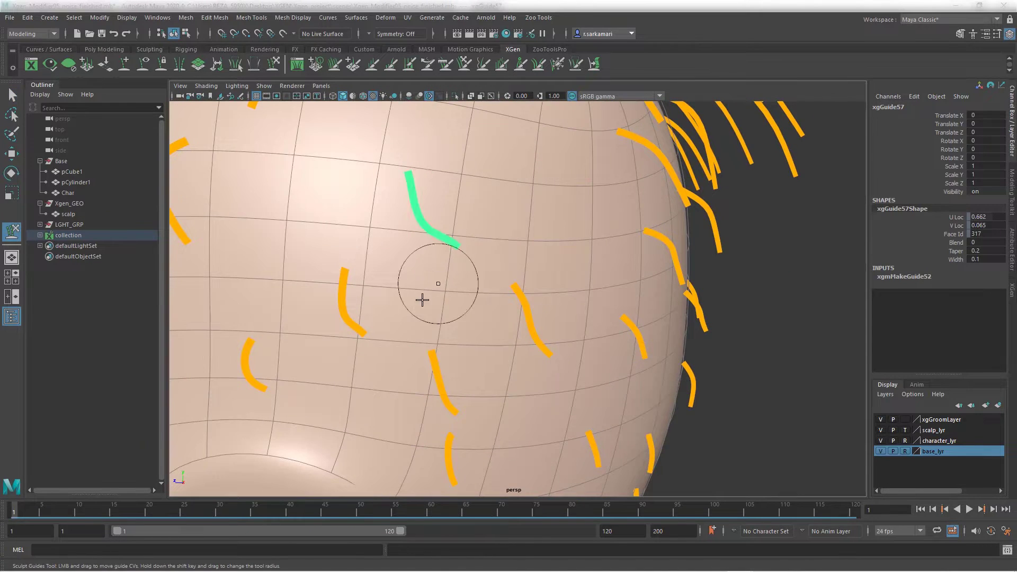
- Select the guide higher on the side of the head and sculpt its tip to follow the scalp
left_click_drag(408, 297, 448, 313, "alt")
key("q")
left_click(419, 272)
key("y")
left_click_drag(418, 273, 425, 262)
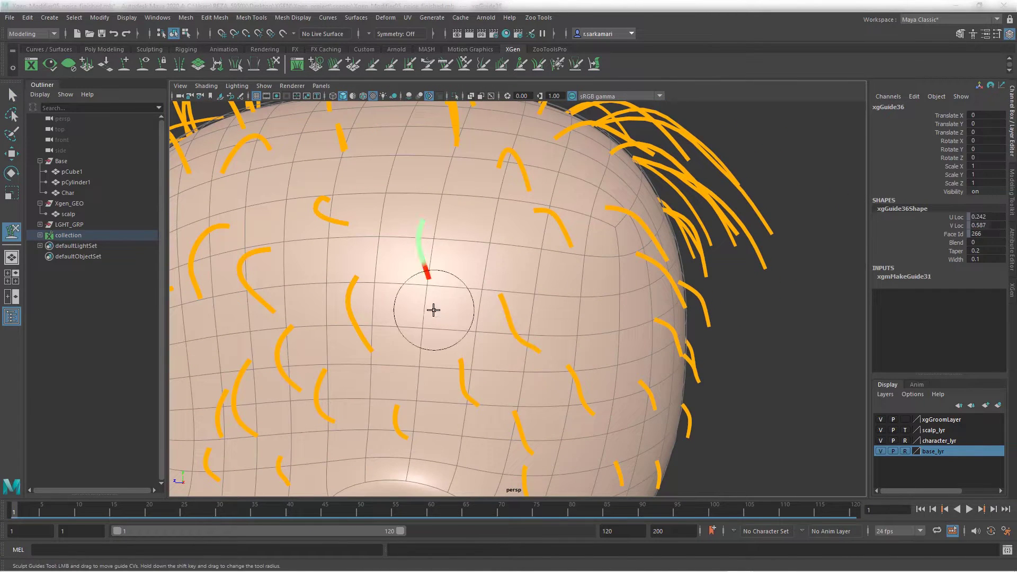
- Select the guides across the upper part of the head and scale them up slightly
right_click_drag(434, 310, 348, 332, "alt")
left_click_drag(347, 332, 475, 287, "alt")
middle_click_drag(475, 286, 625, 350, "alt")
right_click_drag(339, 254, 178, 219, "alt")
key("q")
left_click_drag(340, 164, 613, 280)
right_click_drag(598, 312, 536, 350, "alt")
mouse_move(535, 366)
left_mouse_down("alt")
mouse_move(382, 381)
mouse_move(536, 375)
left_mouse_up("alt")
key("r")
left_click_drag(519, 256, 529, 258)
- Open the XGen editor and update the preview to inspect the generated hair on the side of the head
key("q")
left_click(1013, 294)
left_click(744, 119)
left_click_drag(657, 336, 509, 339, "alt")
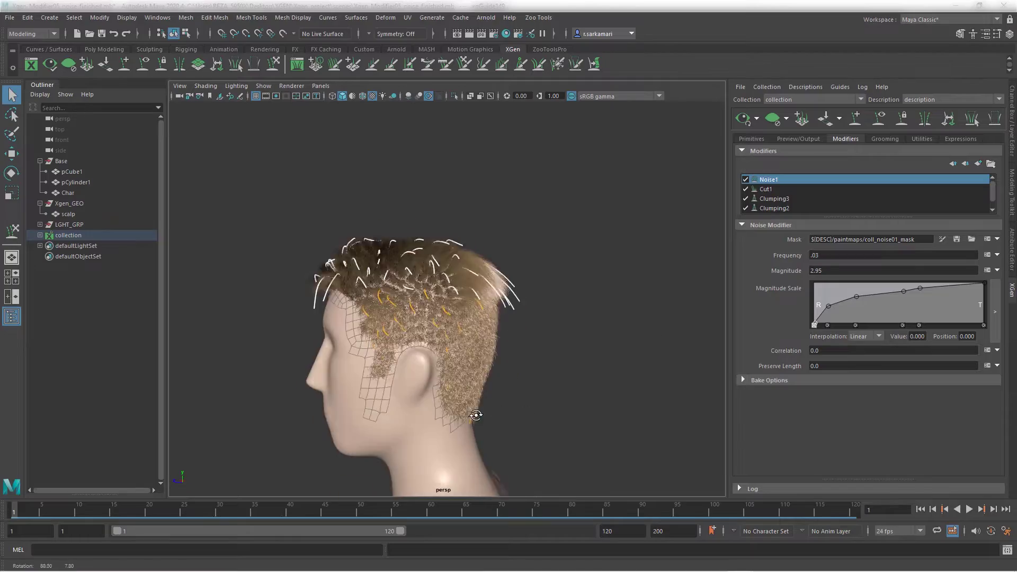
right_click_drag(477, 340, 559, 328, "alt")
middle_click_drag(559, 328, 501, 268, "alt")
- Select the short guide in the sparse patch above the ear and sculpt its tip backward
left_click(572, 172)
left_click(452, 308)
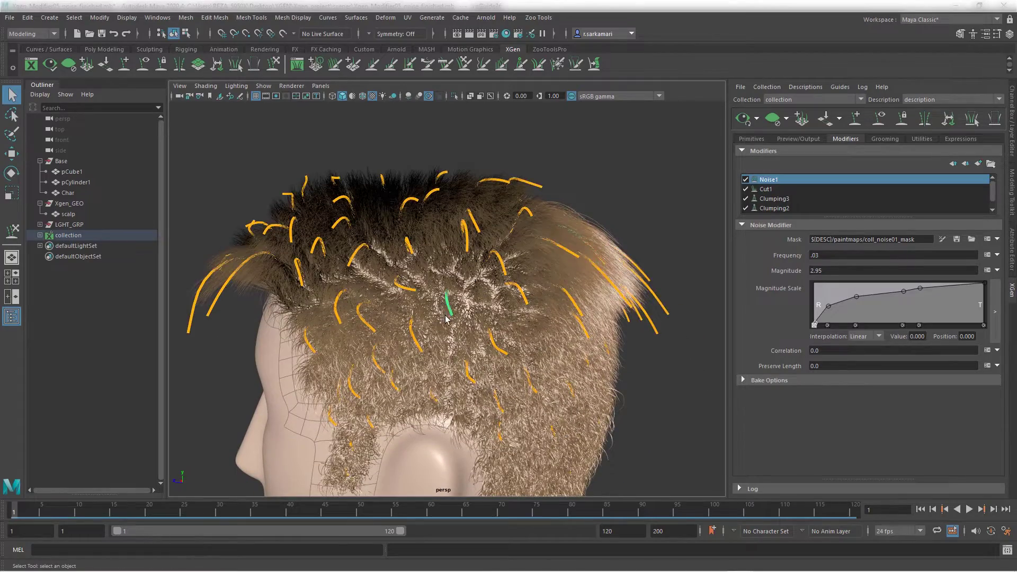
key("y")
left_click_drag(432, 323, 441, 321, "shift")
right_click_drag(442, 322, 508, 328, "alt")
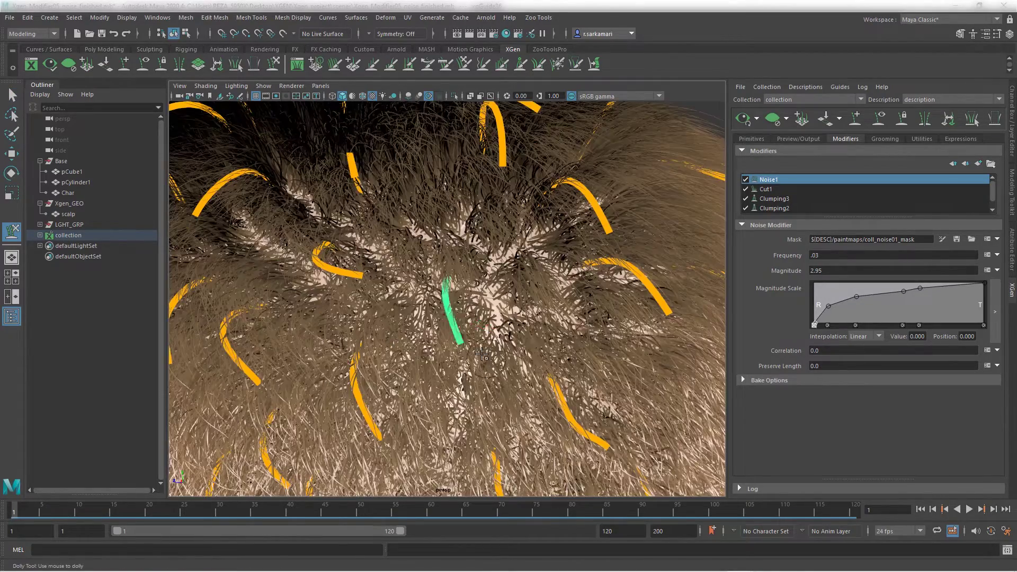
left_click_drag(459, 339, 493, 327)
- Sculpt another guide near the sparse patch on the upper side so its tip follows the hair flow
left_click_drag(424, 228, 499, 243, "alt")
middle_click_drag(500, 243, 302, 286, "alt")
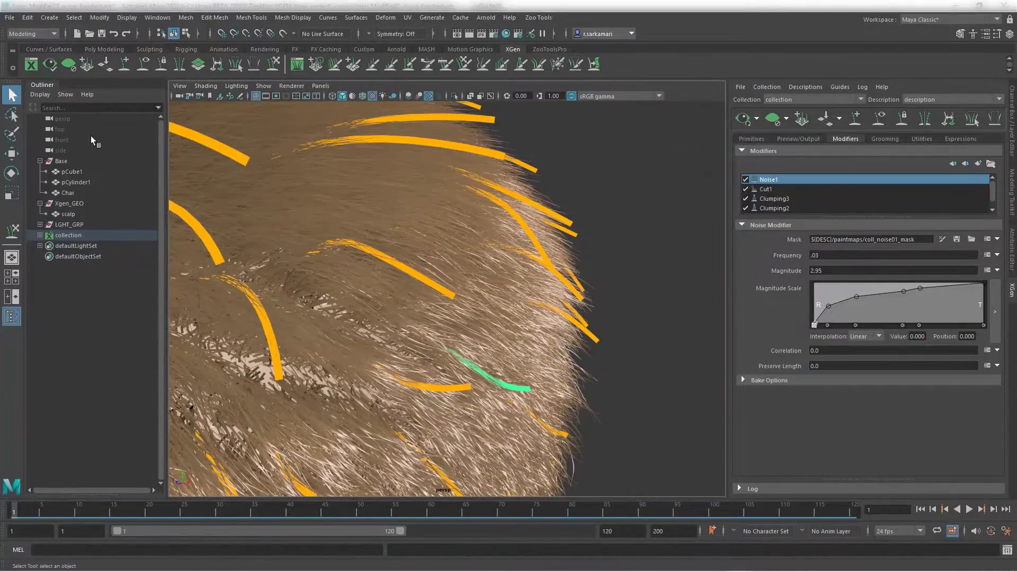
key("y")
left_click_drag(526, 252, 310, 251, "alt")
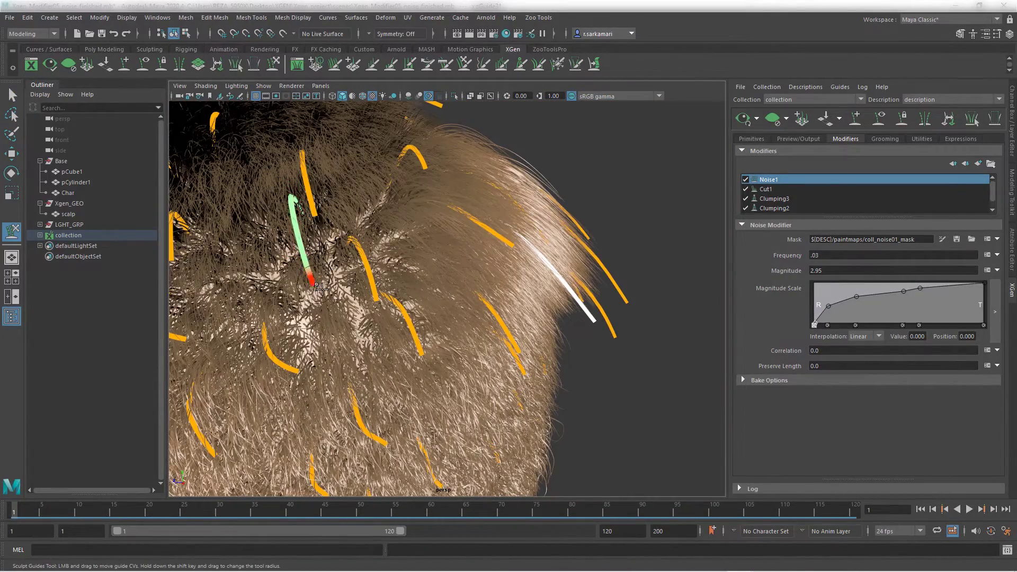
left_click_drag(287, 286, 297, 278, "alt")
right_click_drag(350, 286, 318, 281, "alt")
left_click_drag(339, 286, 518, 275, "alt")
- Clear the hair preview and sculpt the selected upper side guides with a large brush radius
left_click(772, 119)
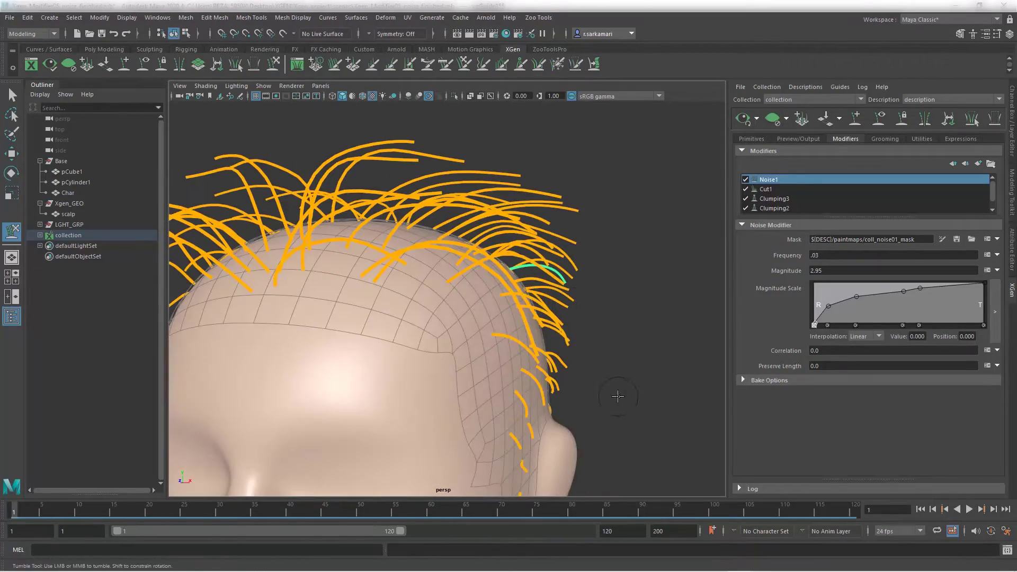
key("q")
left_click(273, 66)
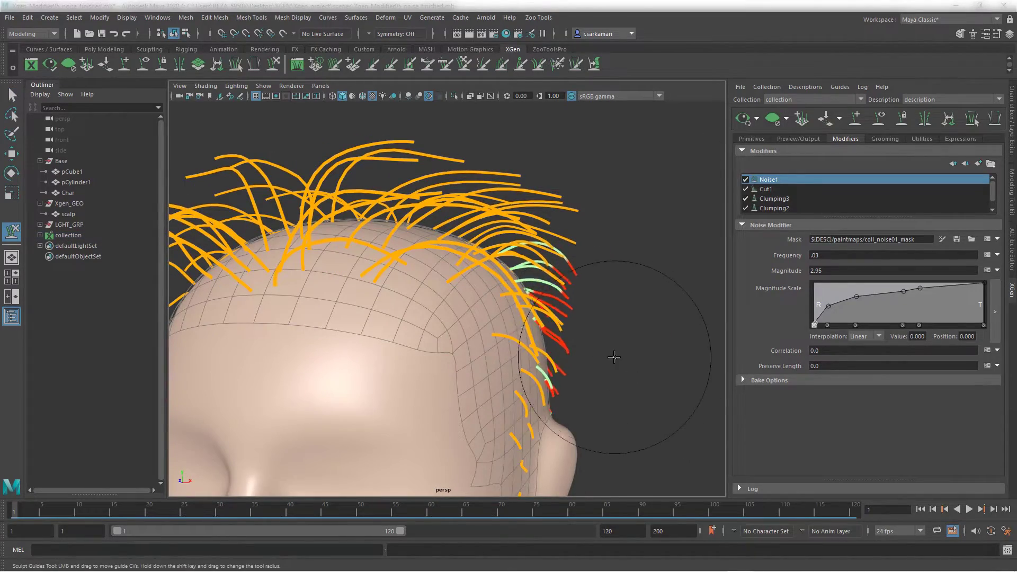
left_click_drag(593, 368, 567, 245, "alt")
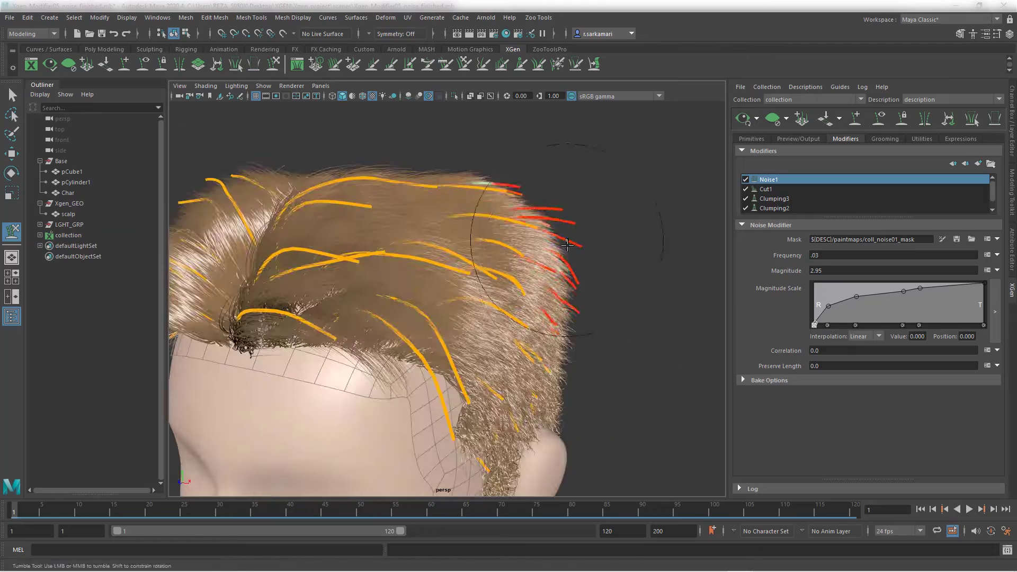
left_click_drag(574, 250, 492, 300, "alt")
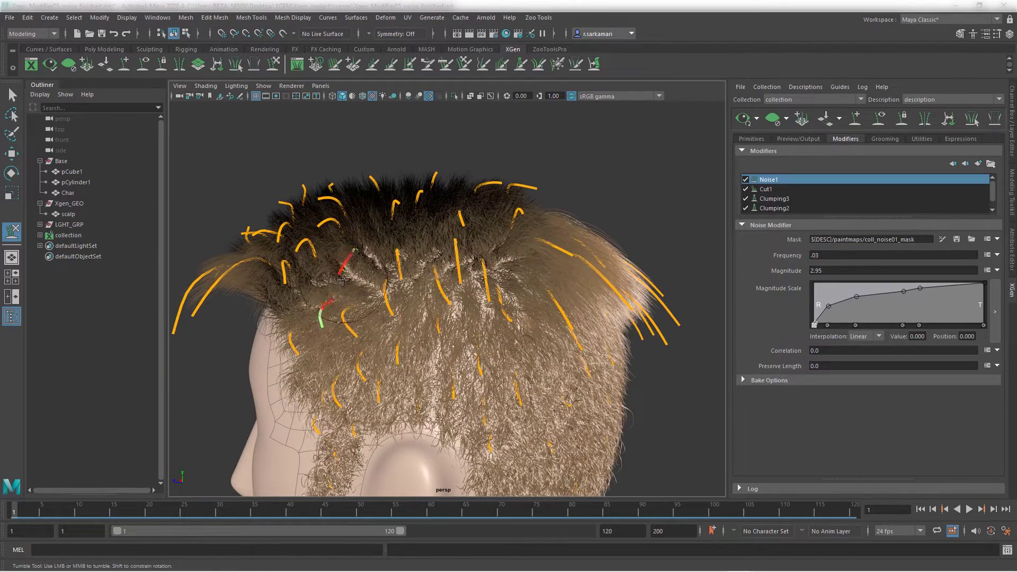
- Update the preview to pick a guide on the side of the crown, clear it, and sculpt the guide inward toward the scalp
left_click(743, 120)
left_click_drag(525, 270, 437, 289, "alt")
key("q")
left_click(357, 322)
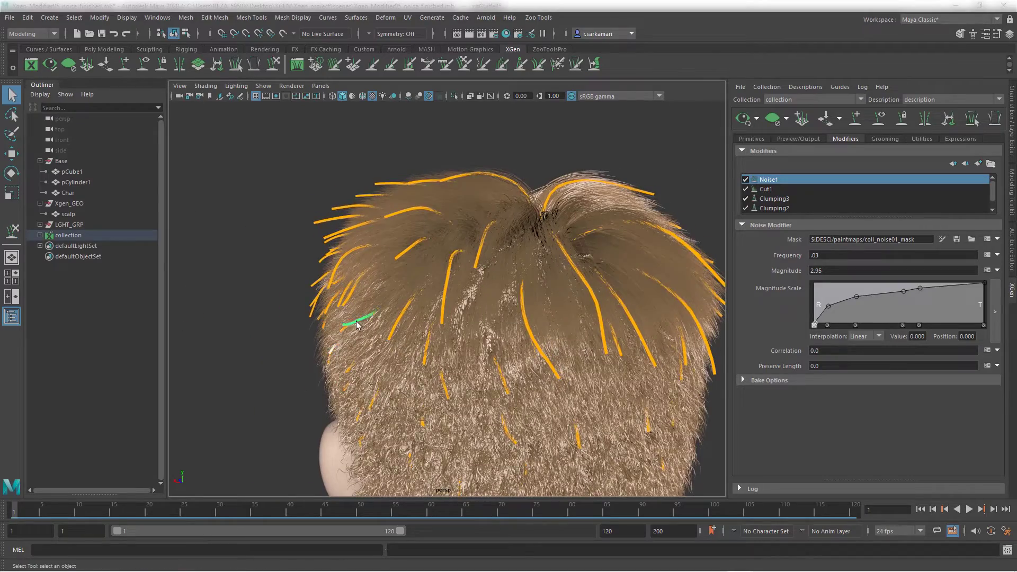
mouse_move(357, 322)
left_mouse_down("alt")
mouse_move(416, 310)
mouse_move(360, 297)
left_mouse_up("alt")
left_click(772, 119)
key("y")
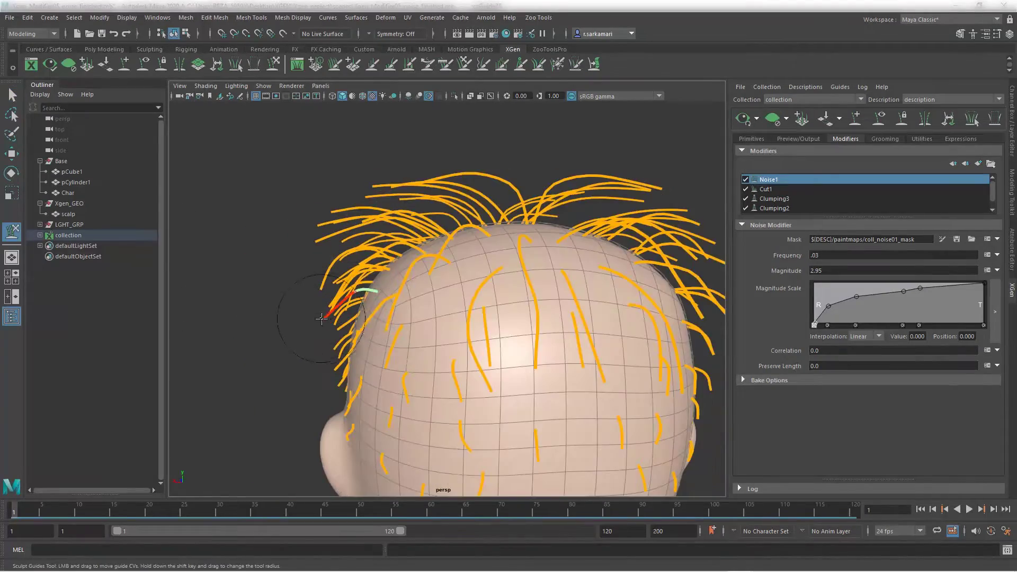
mouse_move(294, 325)
left_mouse_down()
mouse_move(312, 351)
mouse_move(375, 319)
left_mouse_up()
key("q")
left_click(190, 234)
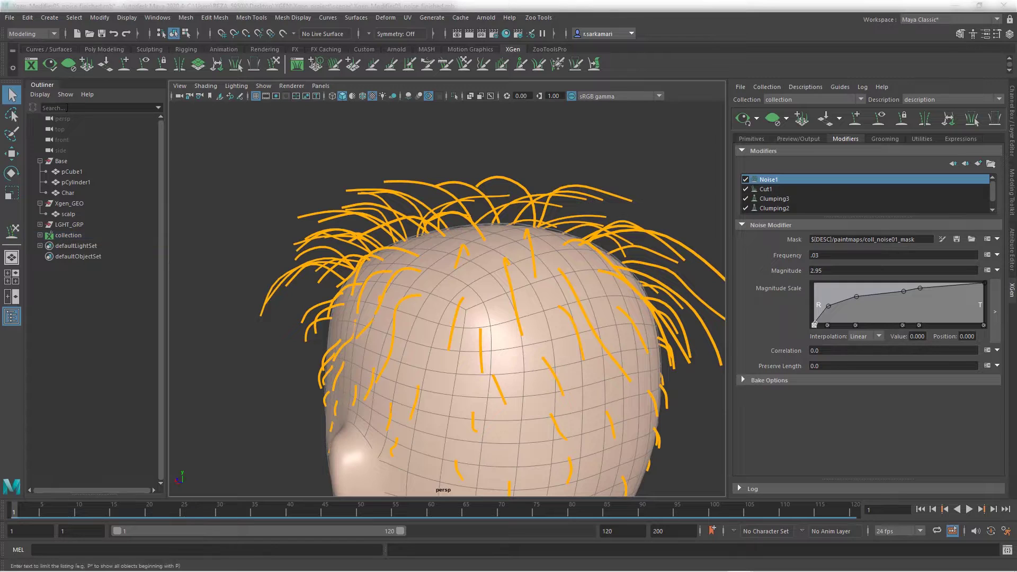
- Sculpt a guide on the upper side of the head downward, closer to the scalp
key("y")
mouse_move(198, 323)
left_mouse_down("alt")
mouse_move(358, 335)
mouse_move(351, 274)
left_mouse_up("alt")
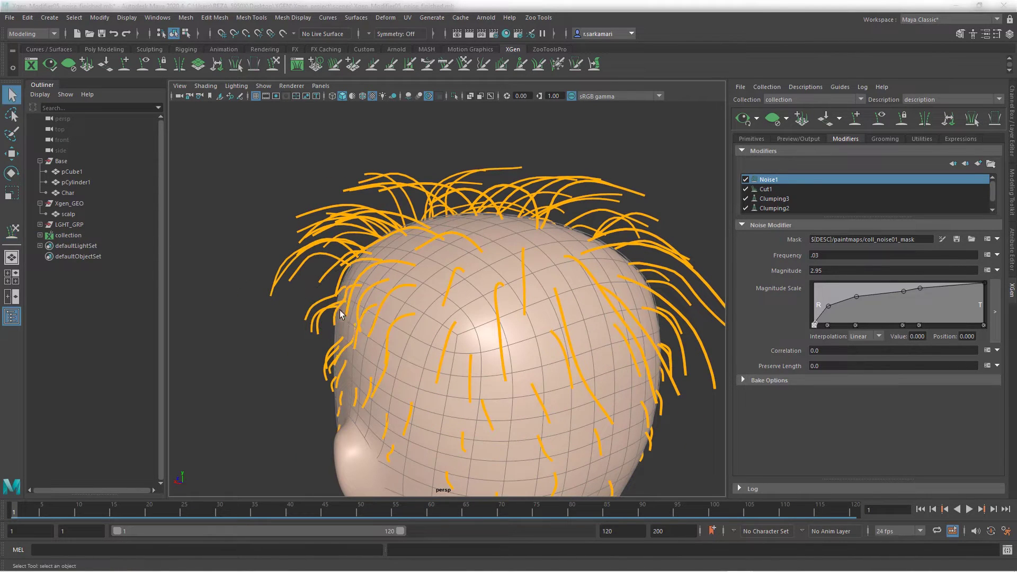
key("y")
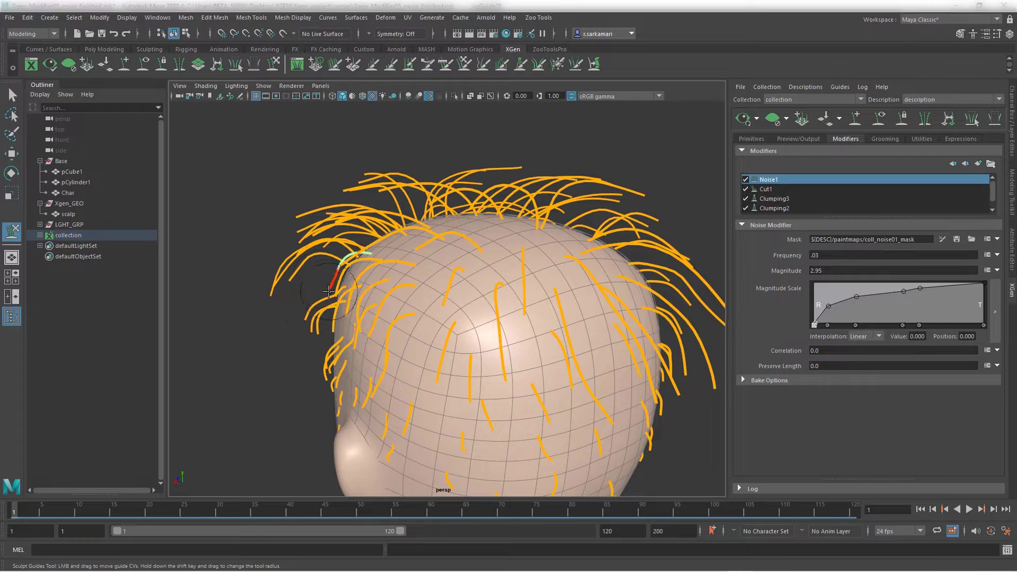
left_click_drag(321, 281, 398, 363, "alt")
key("a")
right_click_drag(397, 352, 507, 354, "alt")
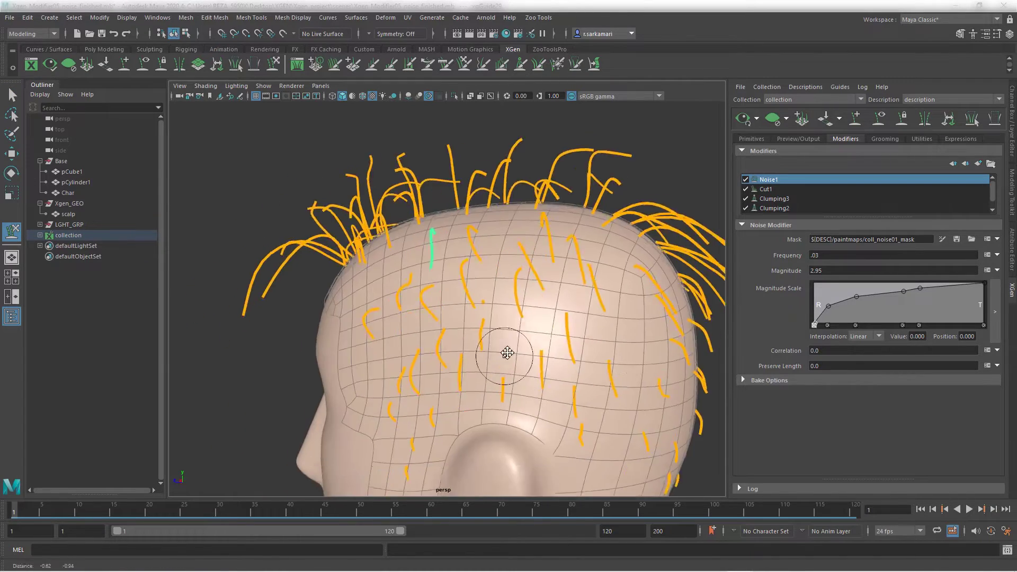
- Sculpt the next guide on the upper side near the temple so it curves down along the scalp
left_click_drag(507, 354, 379, 317, "alt")
key("y")
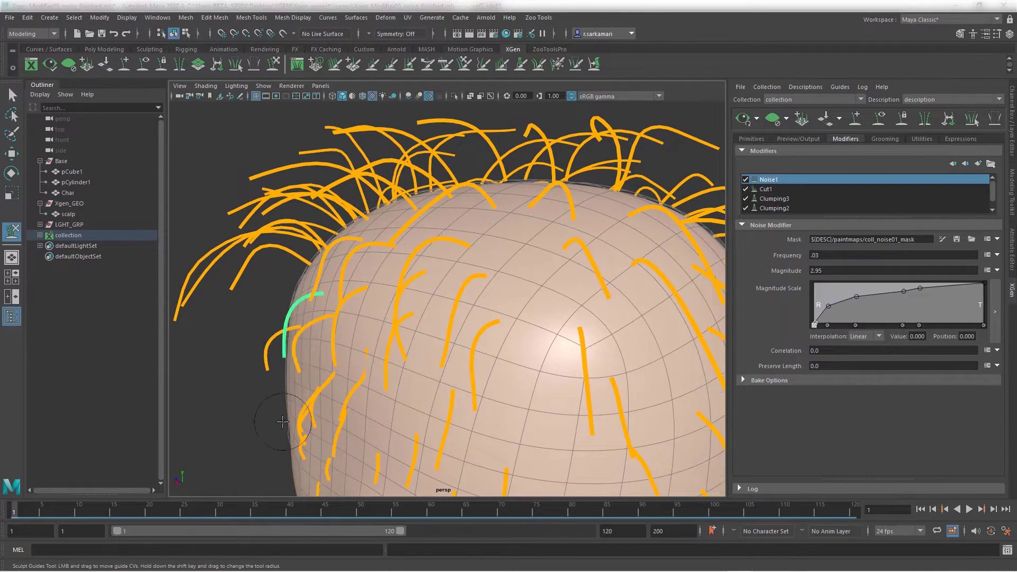
mouse_move(283, 423)
left_mouse_down("alt")
mouse_move(359, 393)
mouse_move(386, 424)
mouse_move(332, 277)
left_mouse_up("alt")
key("super")
key("super")
mouse_move(329, 391)
left_mouse_down("alt")
mouse_move(376, 307)
mouse_move(402, 298)
mouse_move(343, 311)
mouse_move(434, 345)
left_mouse_up("alt")
key("q")
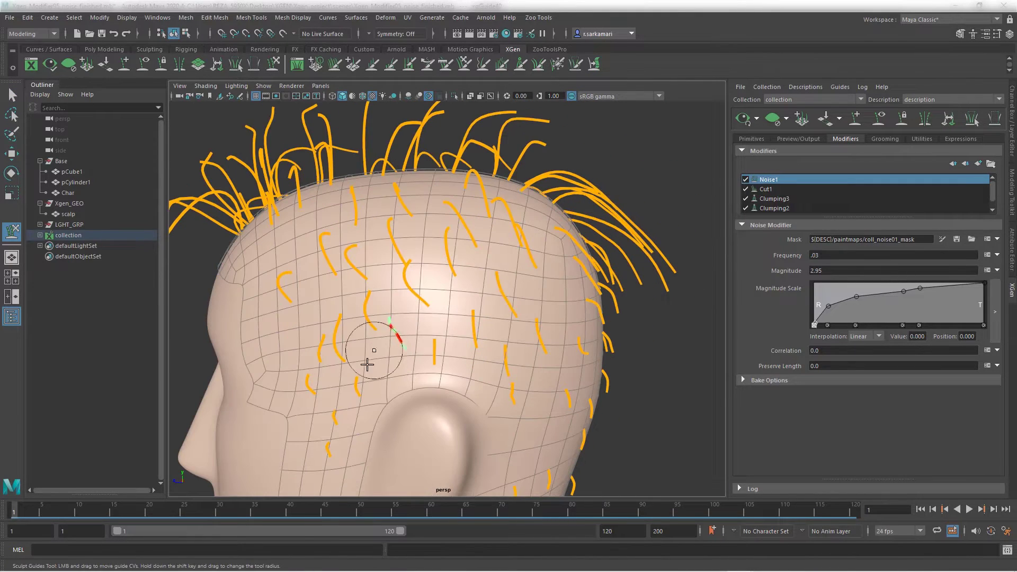
- Bend the outer guides above the ear downward with Sculpt Guides
left_click_drag(363, 358, 304, 278, "alt")
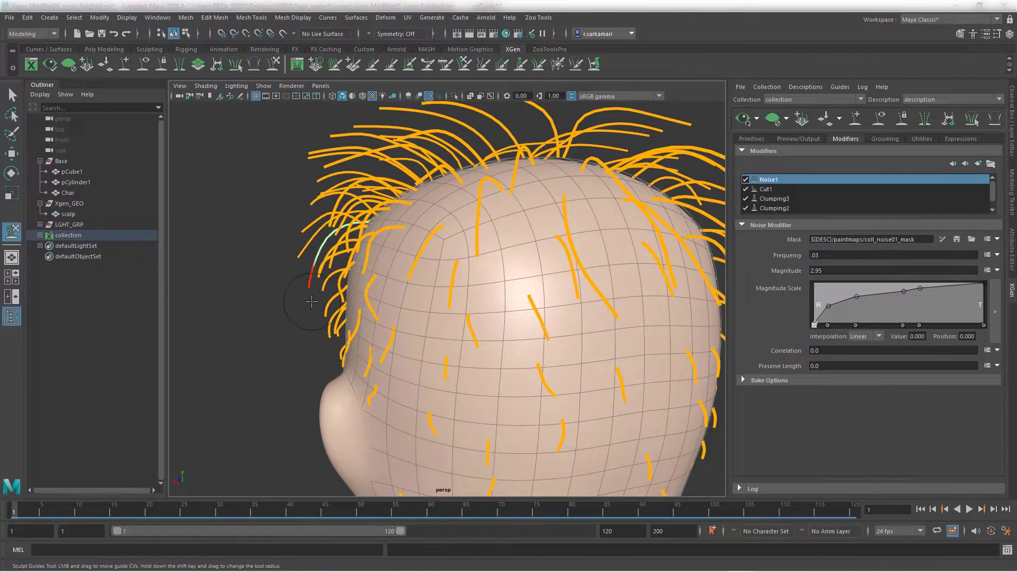
mouse_move(324, 228)
left_mouse_down("alt")
mouse_move(370, 340)
mouse_move(357, 345)
mouse_move(618, 268)
mouse_move(564, 419)
mouse_move(608, 416)
mouse_move(557, 194)
mouse_move(415, 323)
mouse_move(433, 365)
left_mouse_up("alt")
key("q")
key("y")
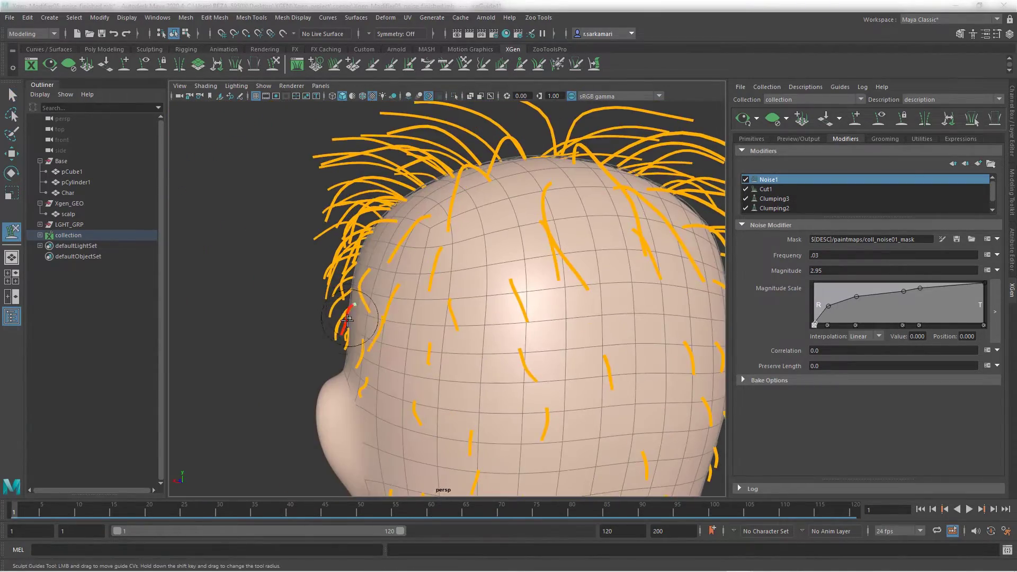
- Sculpt the short guides just above and behind the ear so they lie closer to the scalp
left_click_drag(379, 342, 355, 331, "alt")
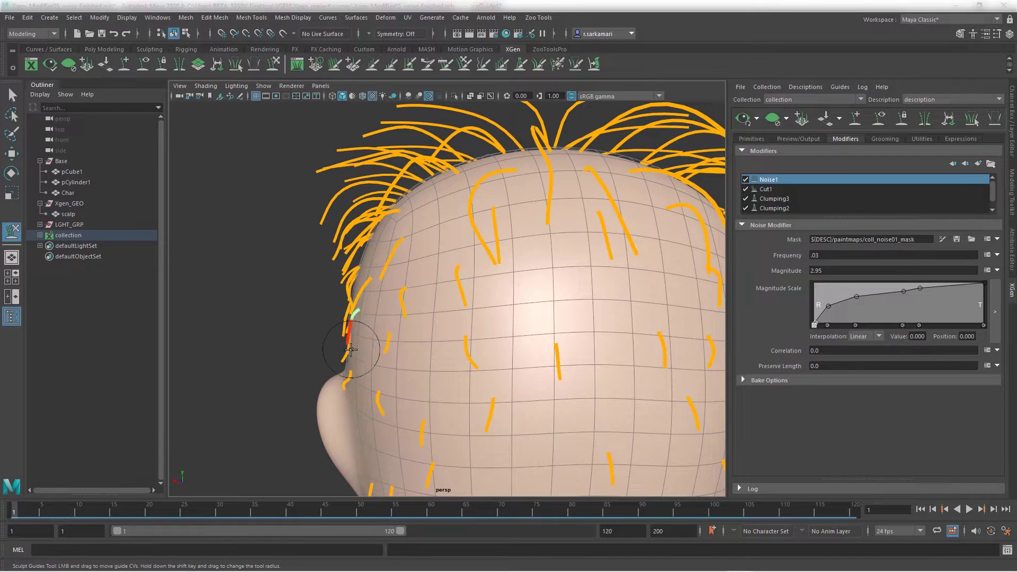
left_click_drag(414, 398, 358, 355, "alt")
key("q")
left_click(363, 349)
key("y")
key("q")
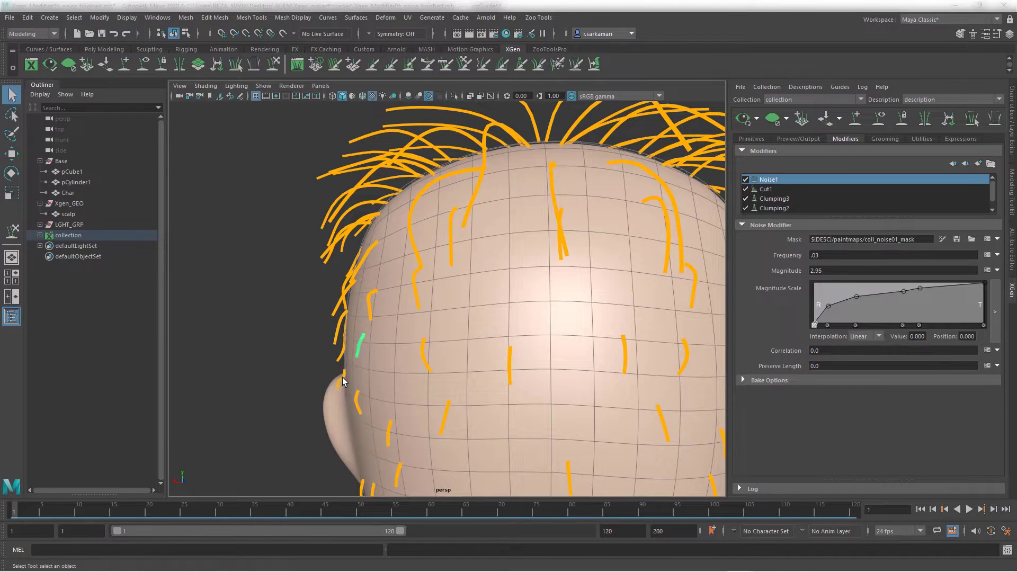
key("y")
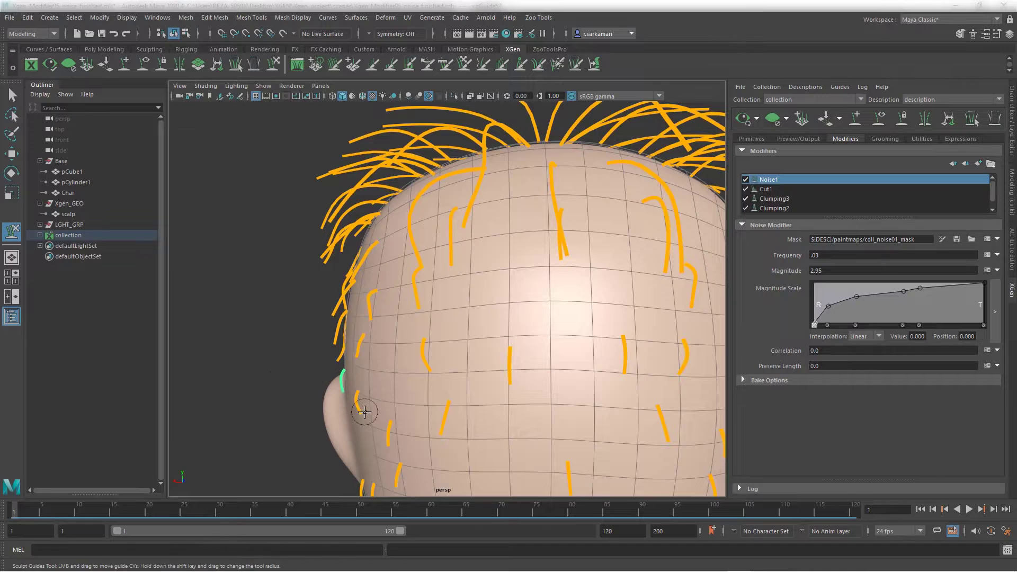
- Select the remaining guides above the ear one by one and sculpt their tips backward
key("q")
mouse_move(285, 374)
left_mouse_down("alt")
mouse_move(325, 378)
mouse_move(353, 351)
mouse_move(446, 372)
left_mouse_up("alt")
left_click(356, 357)
key("y")
key("q")
key("y")
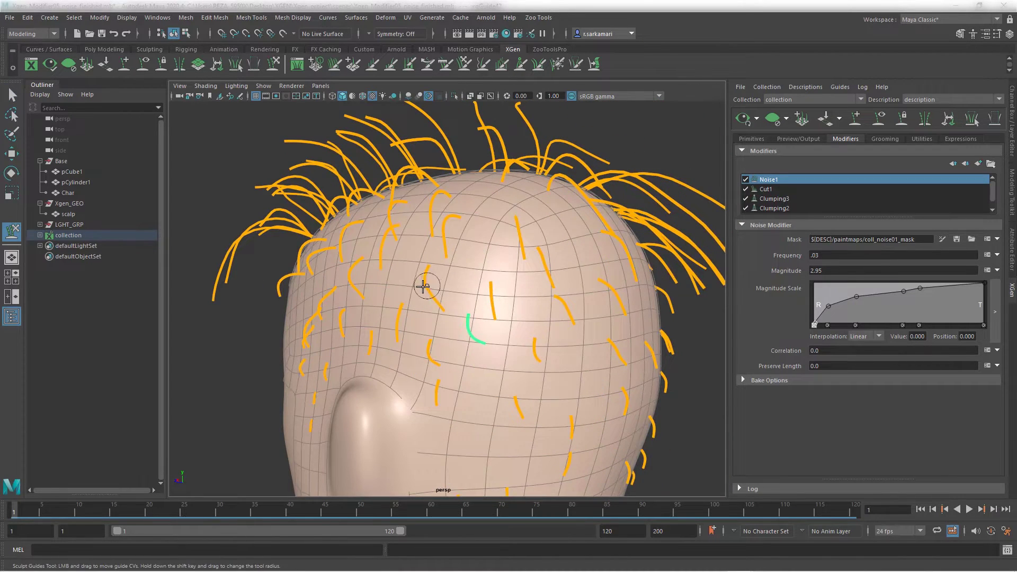
- Update the XGen preview and examine the hairstyle from the front
left_click_drag(424, 286, 663, 161, "alt")
left_click(743, 120)
mouse_move(477, 366)
left_mouse_down("alt")
mouse_move(506, 364)
mouse_move(487, 367)
left_mouse_up("alt")
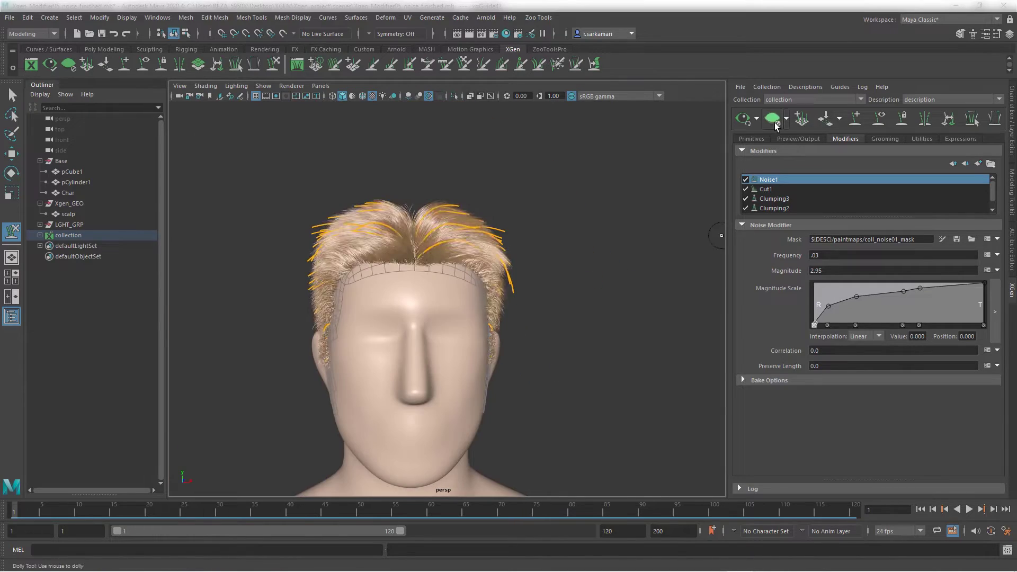
left_click(13, 96)
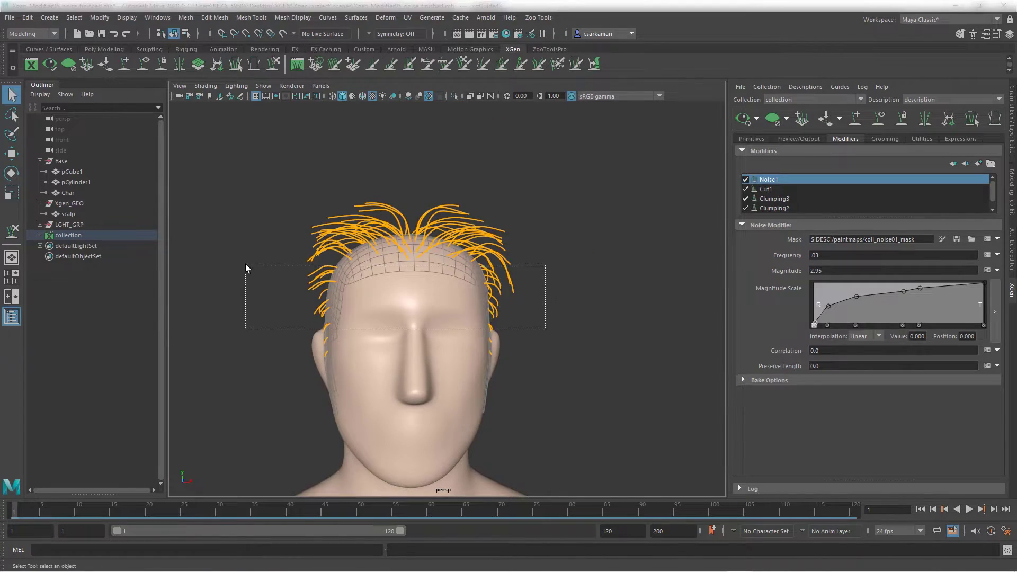
left_click_drag(246, 264, 246, 264)
key("r")
left_click_drag(424, 253, 442, 253)
left_click_drag(522, 377, 399, 383, "alt")
key("ctrl+z")
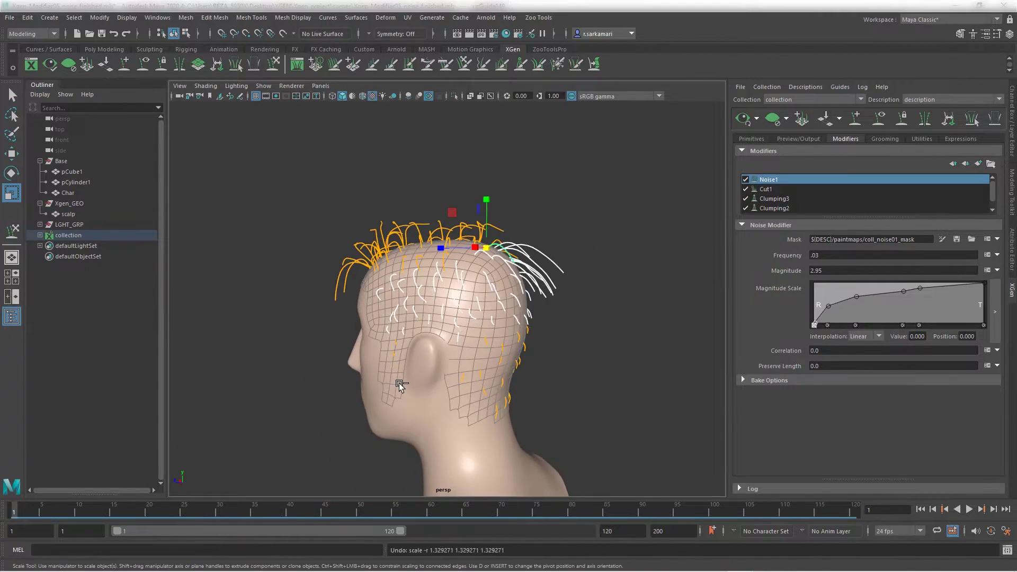
- Select the long guides at the back of the crown and scale them down
left_click_drag(572, 248, 548, 308)
left_click_drag(499, 250, 482, 250)
left_click(589, 393)
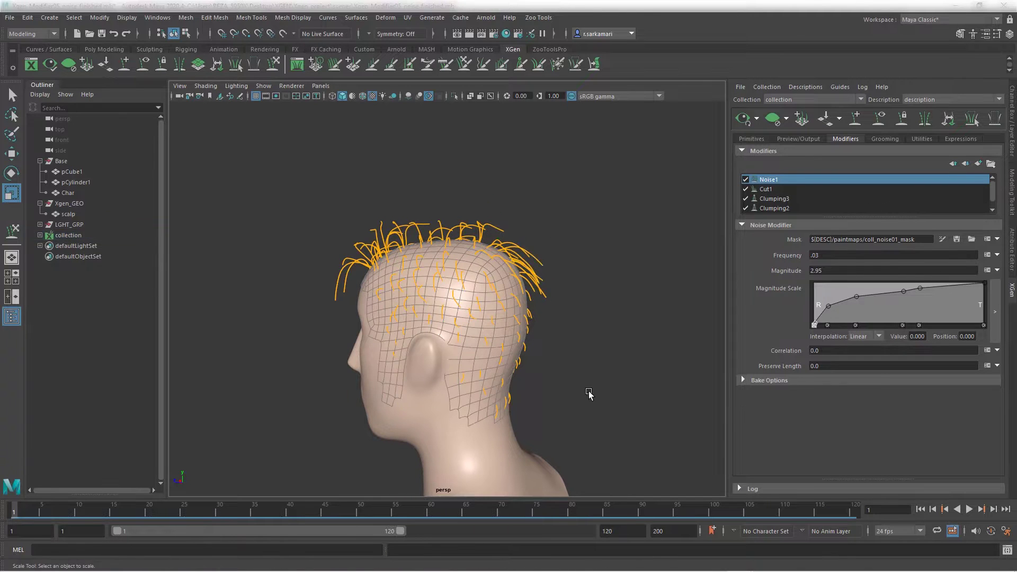
left_click_drag(590, 392, 617, 398, "alt")
- Select the guides on the lower side and back of the head, scale them up, and update the preview
left_click_drag(600, 411, 347, 308)
left_click_drag(406, 338, 440, 339)
left_click(744, 119)
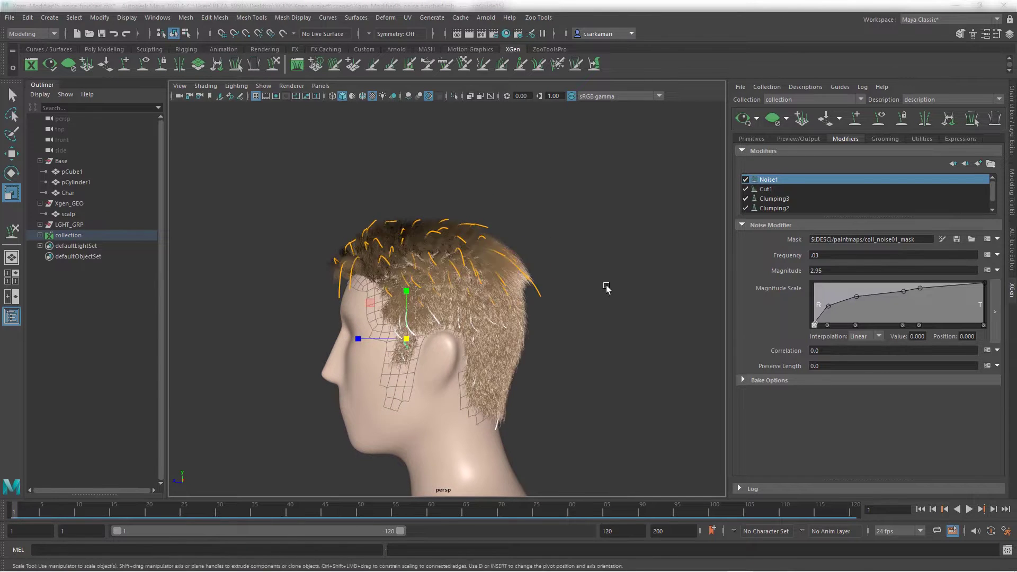
left_click_drag(606, 288, 501, 247, "alt")
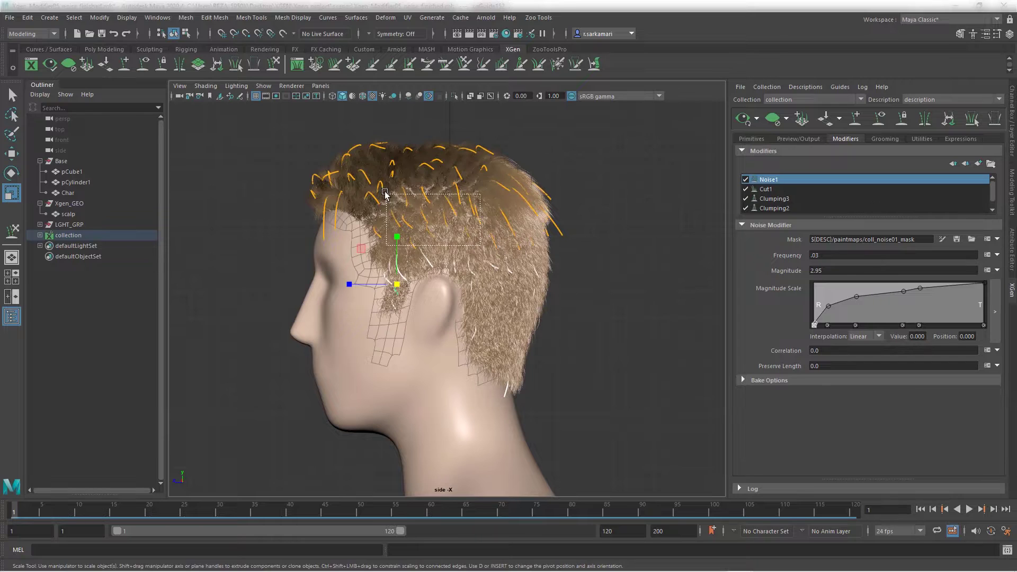
- Select the long guide at the front temple, adjust it with the Scale and Sculpt Guides tools, and update the XGen preview
left_click_drag(385, 195, 386, 194)
left_click_drag(443, 345, 281, 385, "alt")
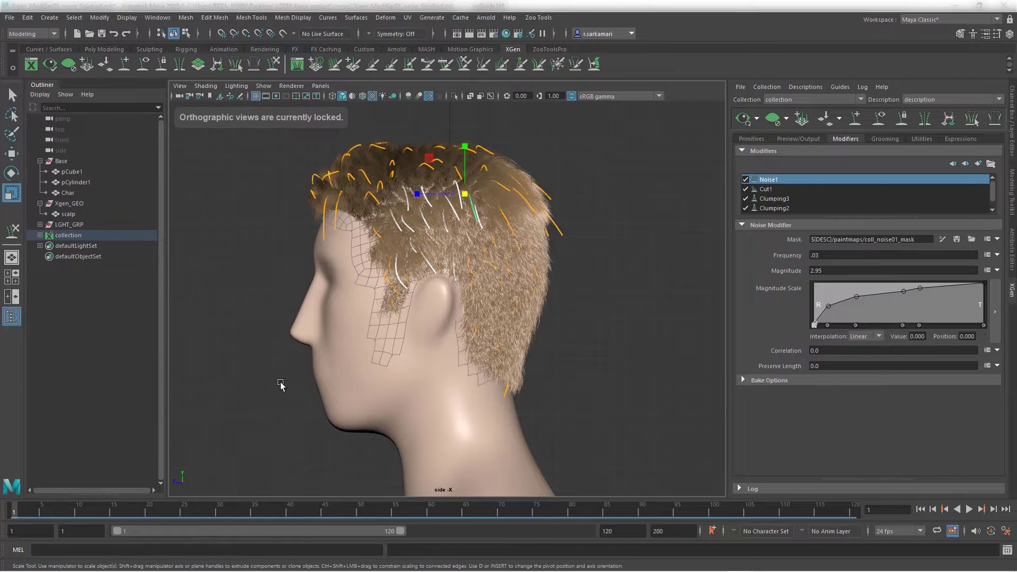
key("space")
left_click_drag(209, 411, 113, 432, "alt")
left_click(390, 333)
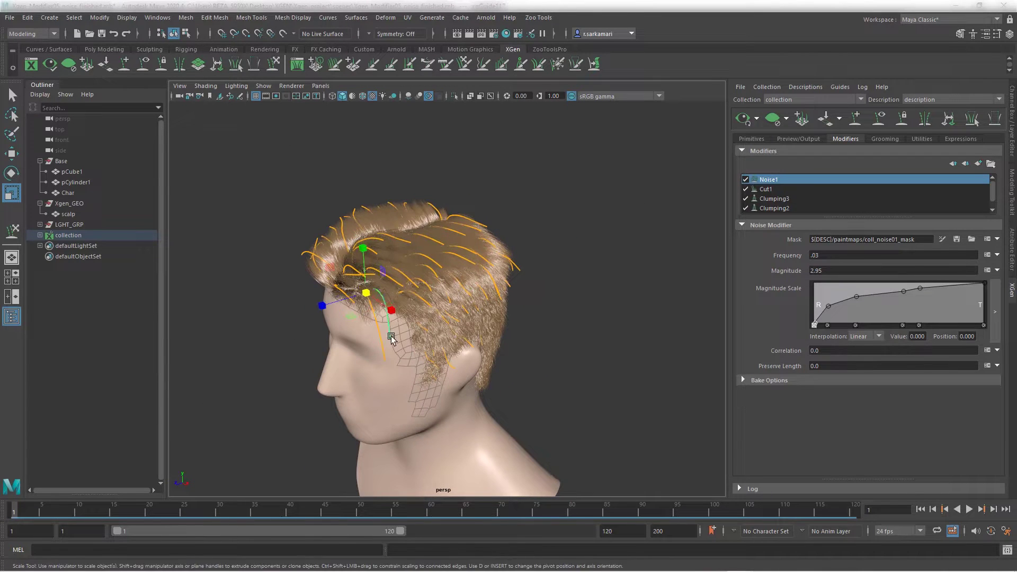
left_click_drag(391, 337, 408, 345)
left_click(273, 64)
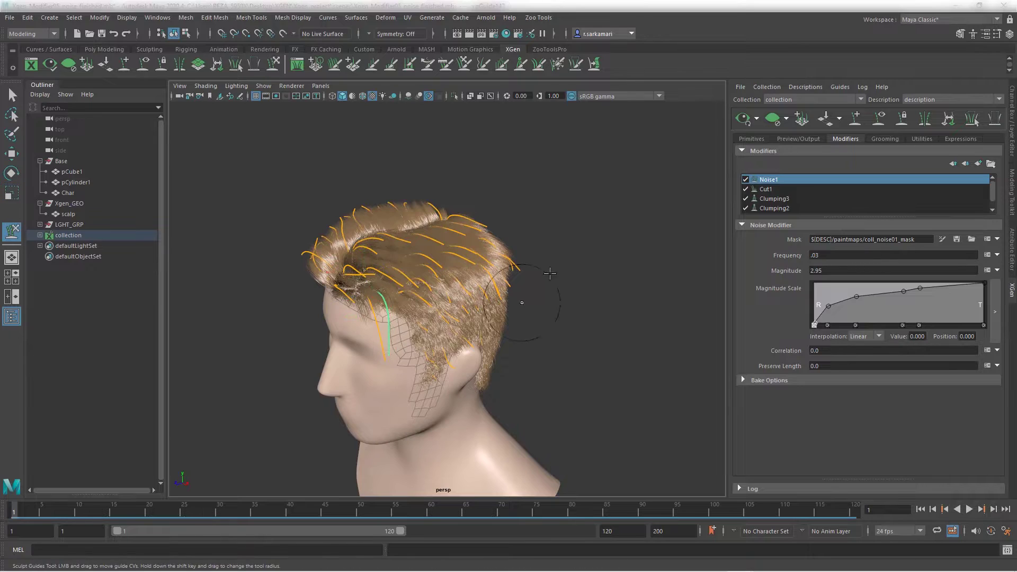
left_click(743, 119)
mouse_move(233, 402)
left_mouse_down("alt")
mouse_move(365, 355)
mouse_move(320, 443)
mouse_move(318, 370)
mouse_move(297, 379)
mouse_move(305, 360)
left_mouse_up("alt")
- Select guides on the upper side behind the ear one by one and sculpt their tips backward
key("q")
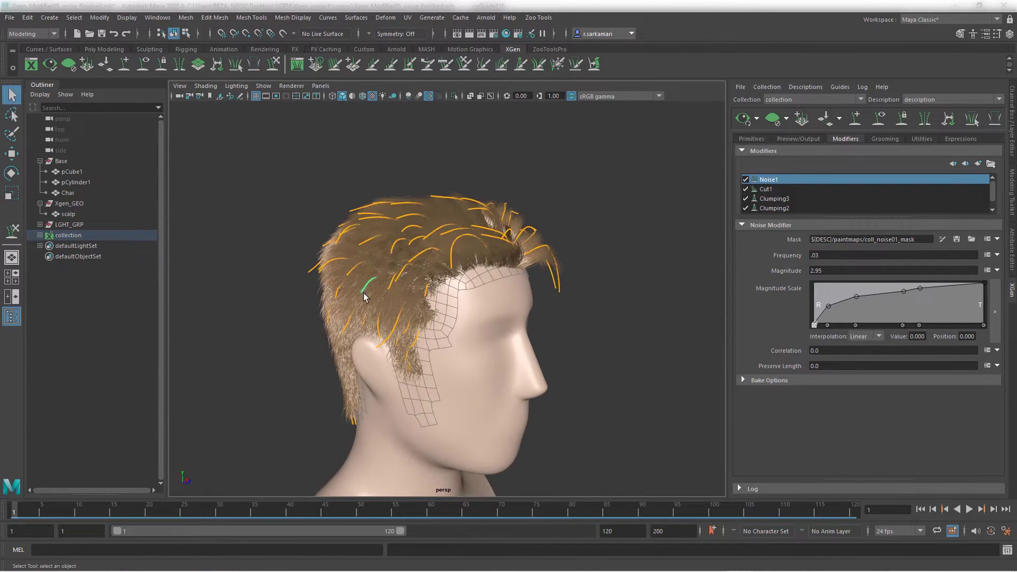
key("y")
key("q")
key("y")
key("y")
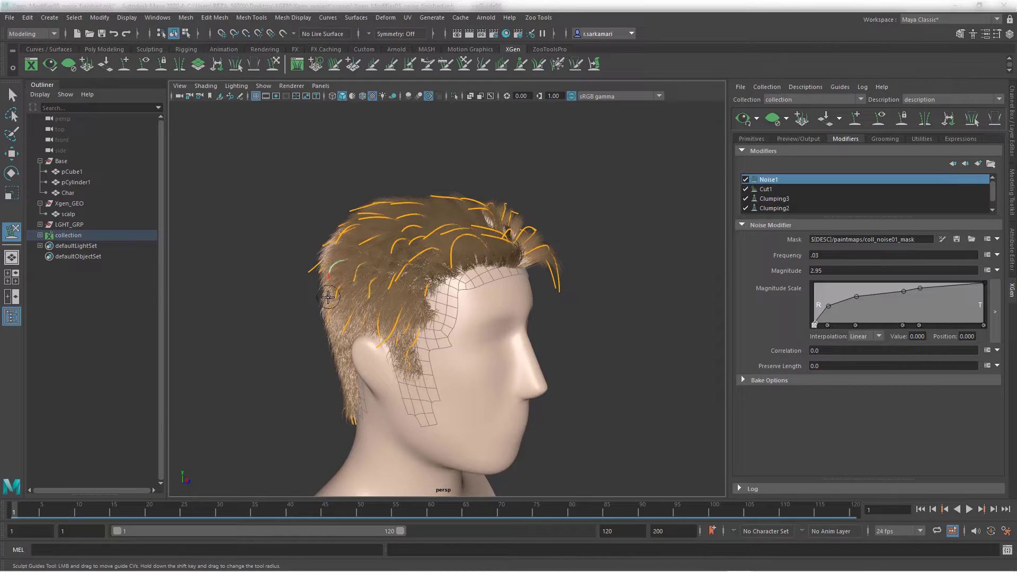
- Select individual guides just below the crown on the same side and sculpt them toward the back of the head
mouse_move(329, 299)
left_mouse_down("alt")
mouse_move(440, 326)
mouse_move(434, 310)
mouse_move(456, 293)
left_mouse_up("alt")
key("y")
key("q")
left_click(469, 285)
key("y")
key("q")
key("y")
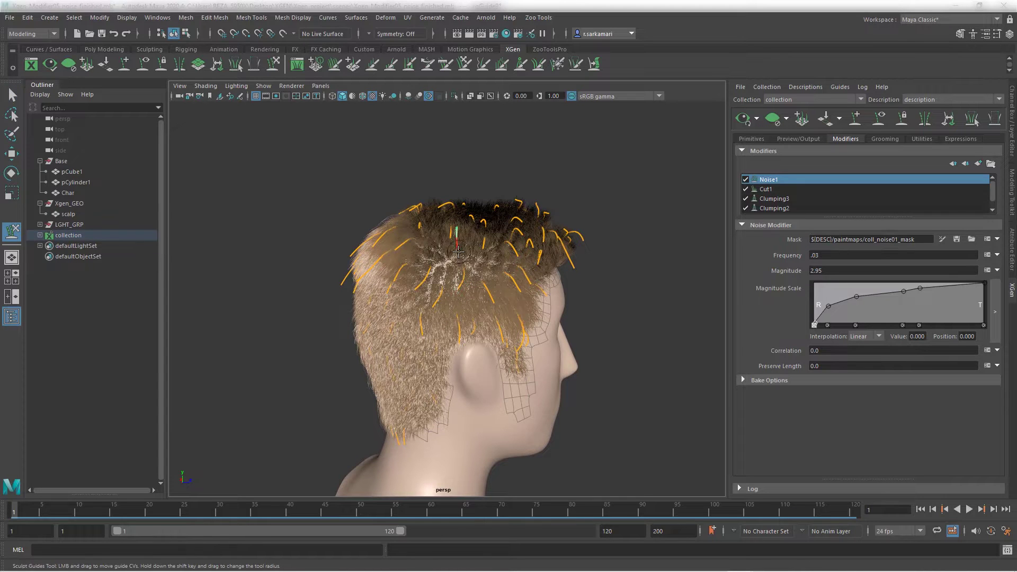
- Sculpt the vertical guides high above the ear so their tips sweep backward
scroll(599, 309, "up", 4)
left_click_drag(599, 309, 512, 266, "alt")
key("y")
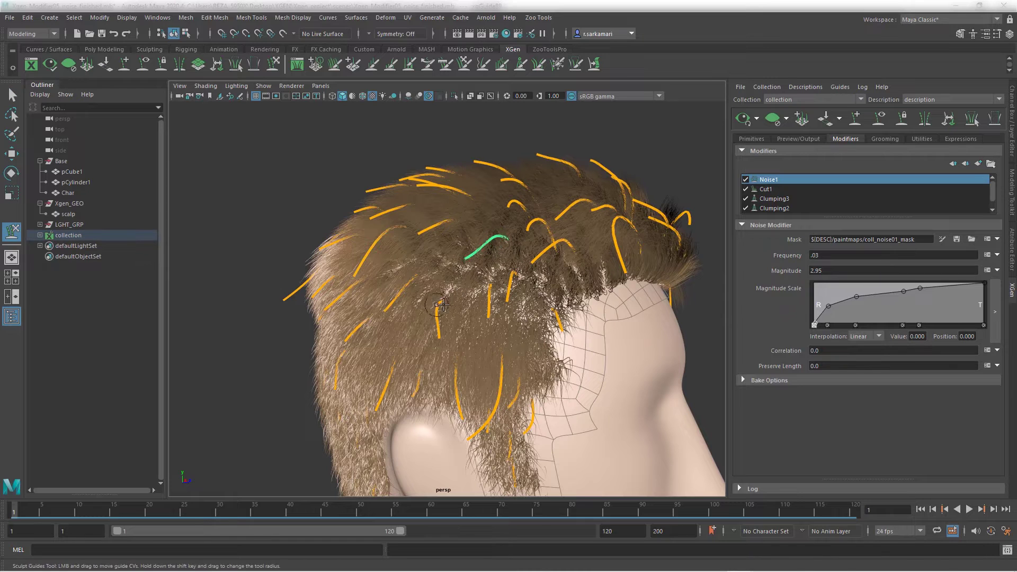
key("q")
key("y")
key("q")
left_click(440, 332)
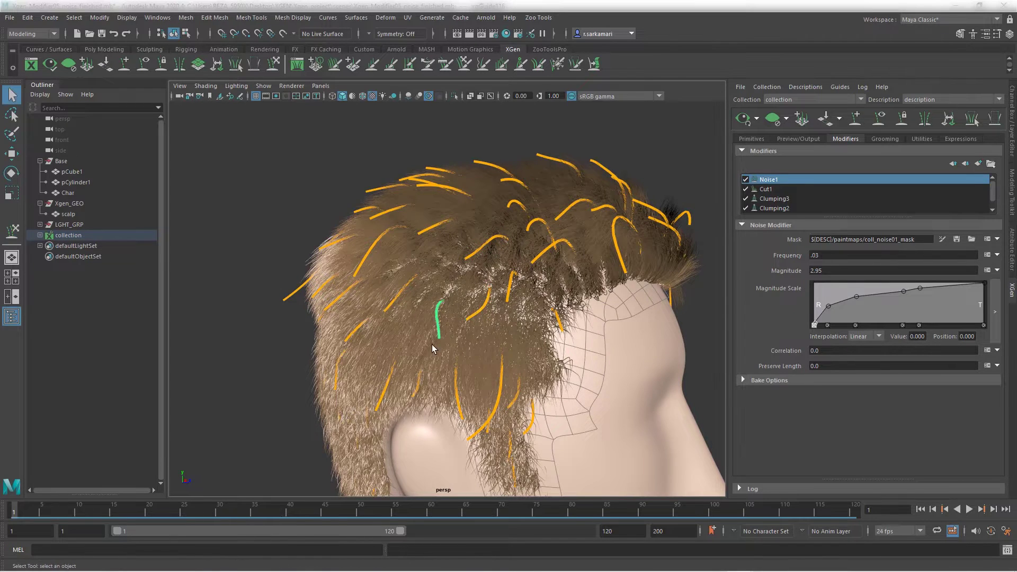
left_click_drag(434, 347, 428, 341, "alt")
key("y")
left_click_drag(533, 268, 485, 298)
- Clear the XGen preview and bring the bare guides on the side of the head into close view
left_click(773, 119)
left_click_drag(608, 302, 521, 364, "alt")
key("a")
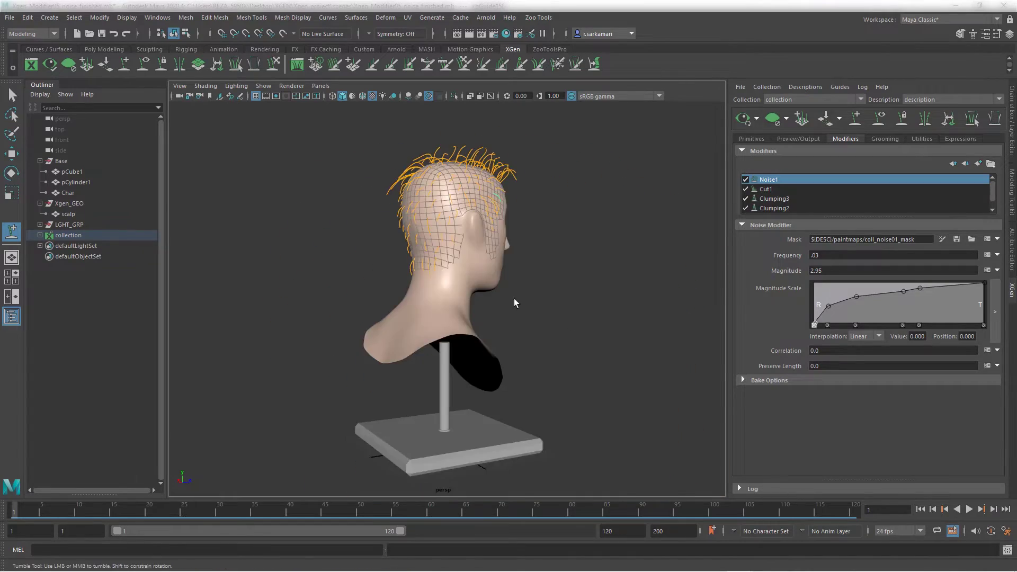
right_click_drag(514, 298, 636, 254, "alt")
middle_click_drag(636, 254, 587, 329, "alt")
- Scale down the long temple guide, and scale up the guide above the opposite ear to about 2.42
key("y")
key("e")
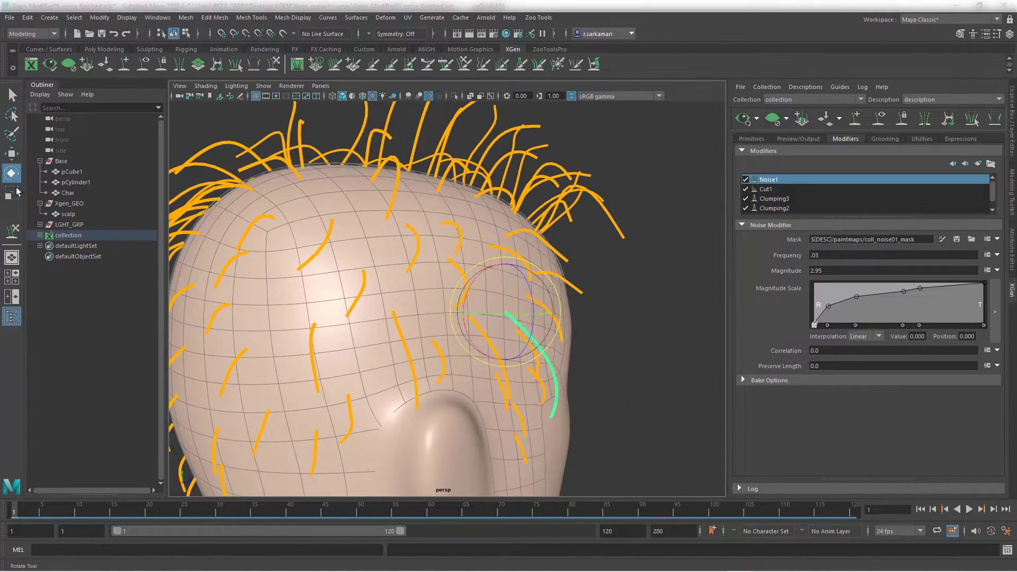
key("r")
left_click_drag(504, 312, 466, 303)
left_click_drag(474, 371, 551, 396, "alt")
key("q")
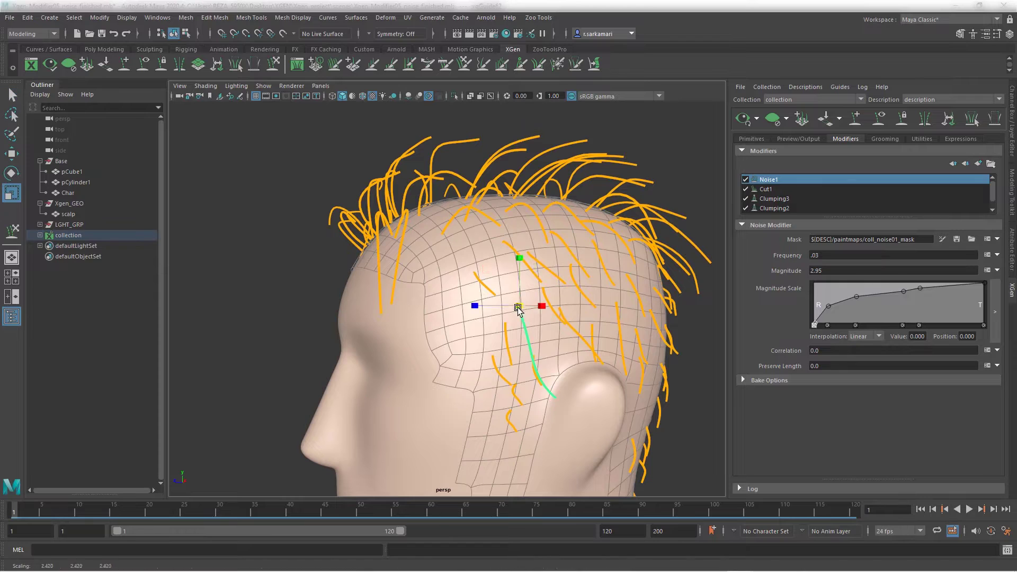
left_click_drag(562, 346, 562, 316, "alt")
key("q")
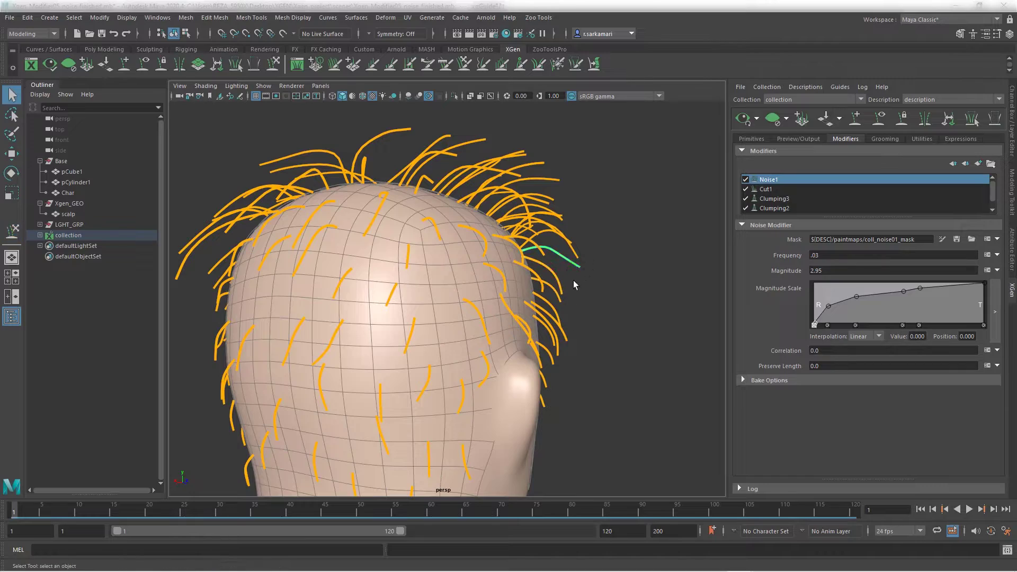
- Select protruding guides around the upper back of the head and adjust their length and curve by scaling and sculpting
left_click_drag(581, 391, 486, 414, "alt")
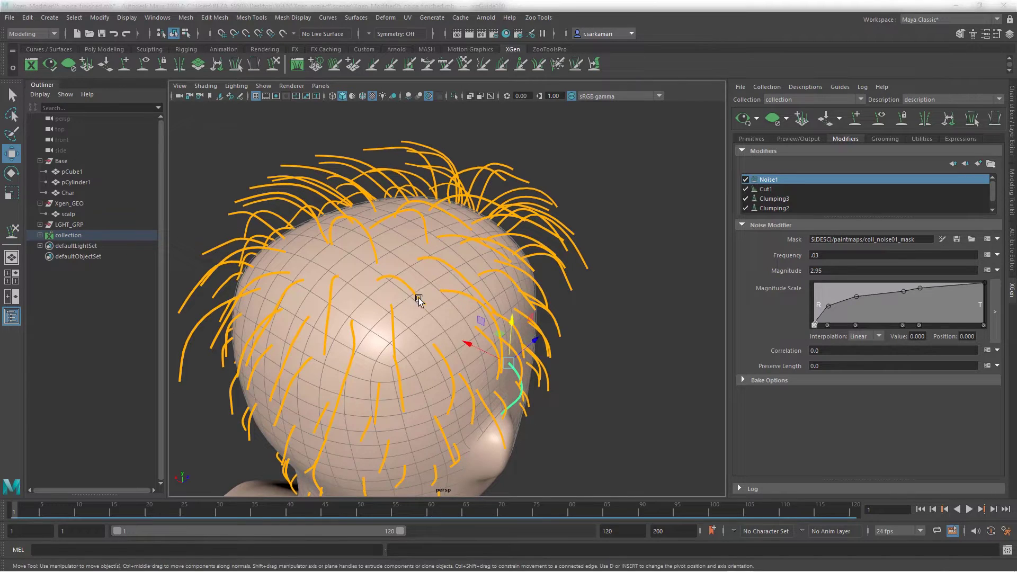
left_click_drag(420, 295, 296, 382)
key("q")
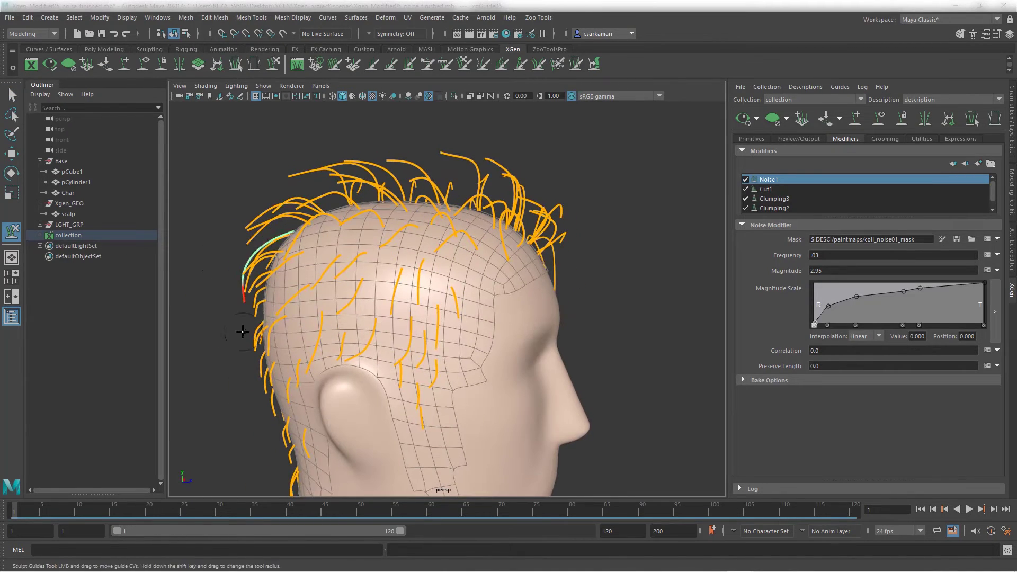
mouse_move(245, 288)
left_mouse_down("alt")
mouse_move(371, 297)
mouse_move(522, 238)
mouse_move(498, 268)
left_mouse_up("alt")
key("y")
key("r")
mouse_move(517, 240)
left_mouse_down()
mouse_move(492, 241)
mouse_move(625, 220)
mouse_move(393, 285)
mouse_move(578, 238)
mouse_move(633, 265)
left_mouse_up()
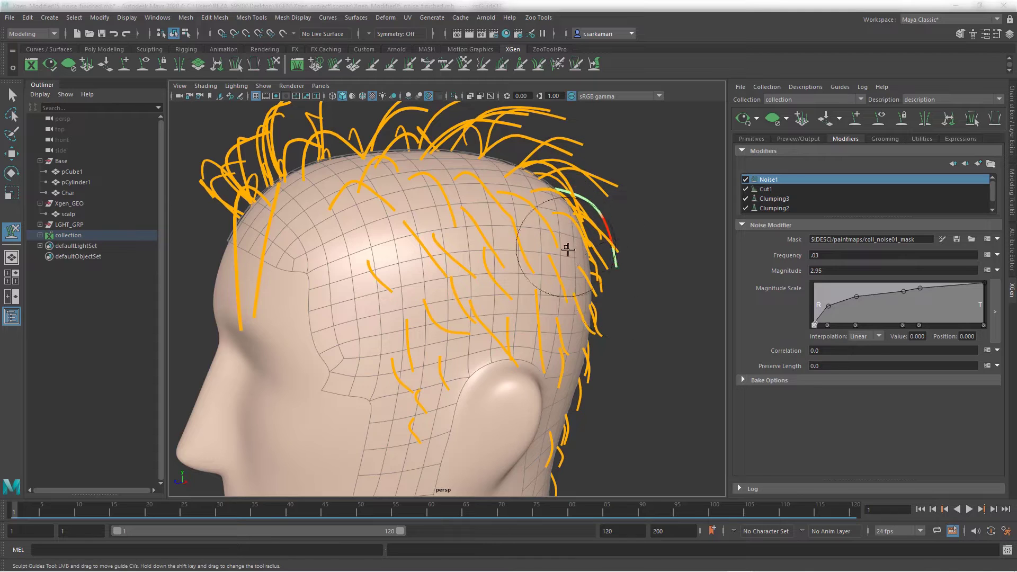
left_click_drag(568, 250, 352, 291, "alt")
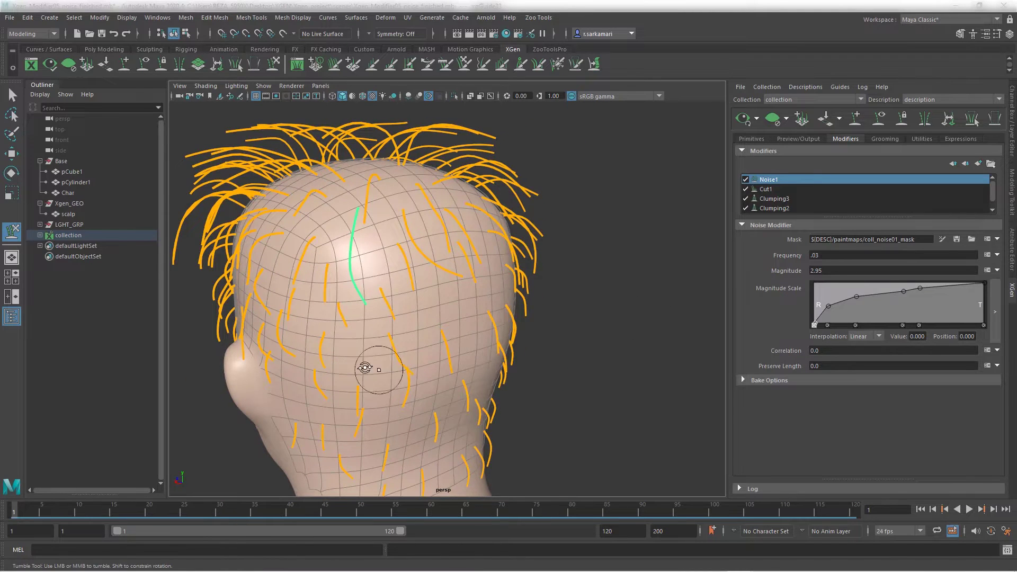
- Sculpt the raised guides on the side of the crown downward, closer to the head
left_click_drag(366, 368, 320, 197, "alt")
left_click_drag(286, 233, 477, 193, "alt")
scroll(443, 175, "up", 5)
key("q")
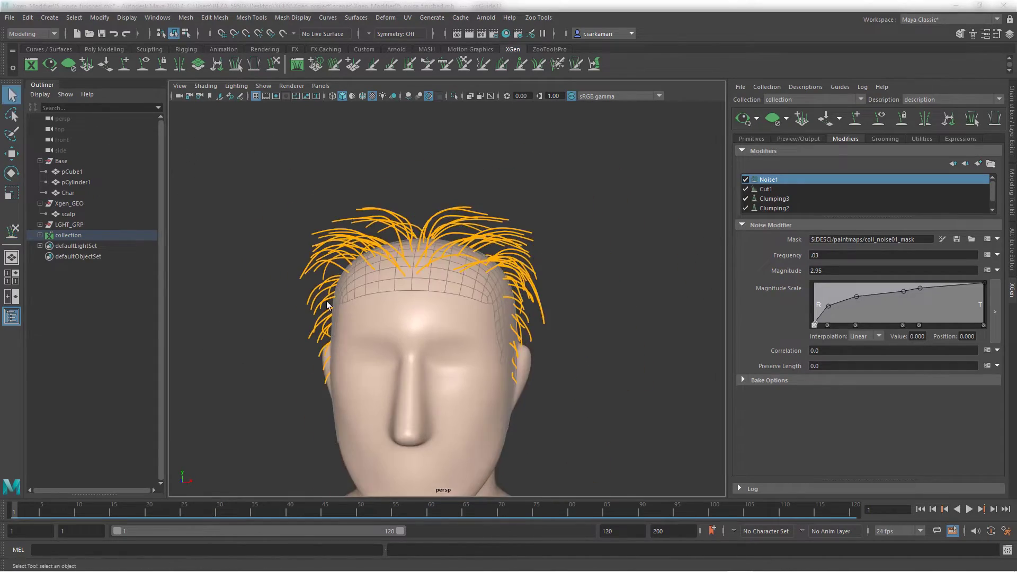
left_click_drag(321, 300, 351, 301, "alt")
key("y")
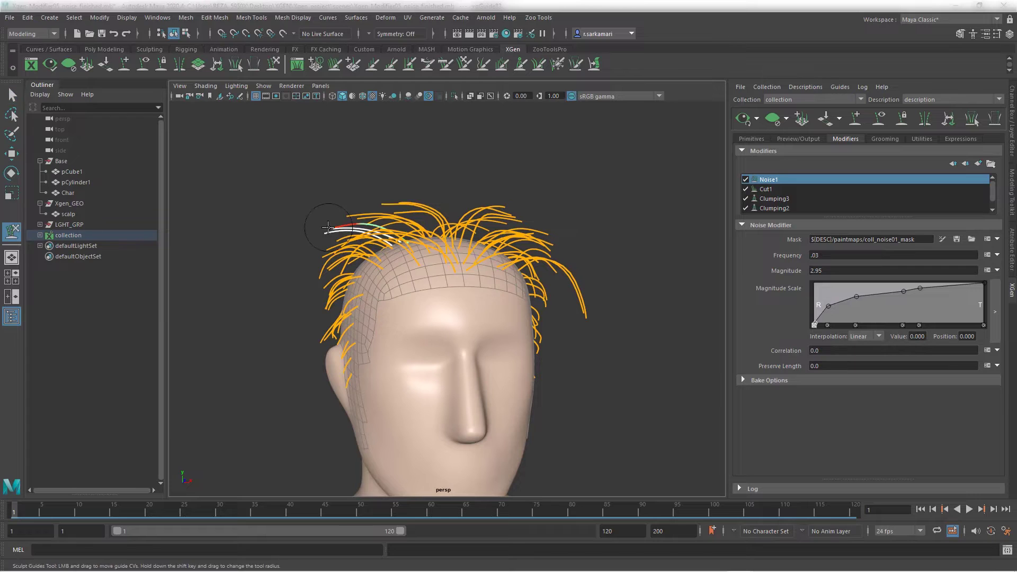
left_click_drag(330, 233, 313, 265, "alt")
scroll(315, 219, "up", 6)
left_click_drag(315, 219, 322, 264)
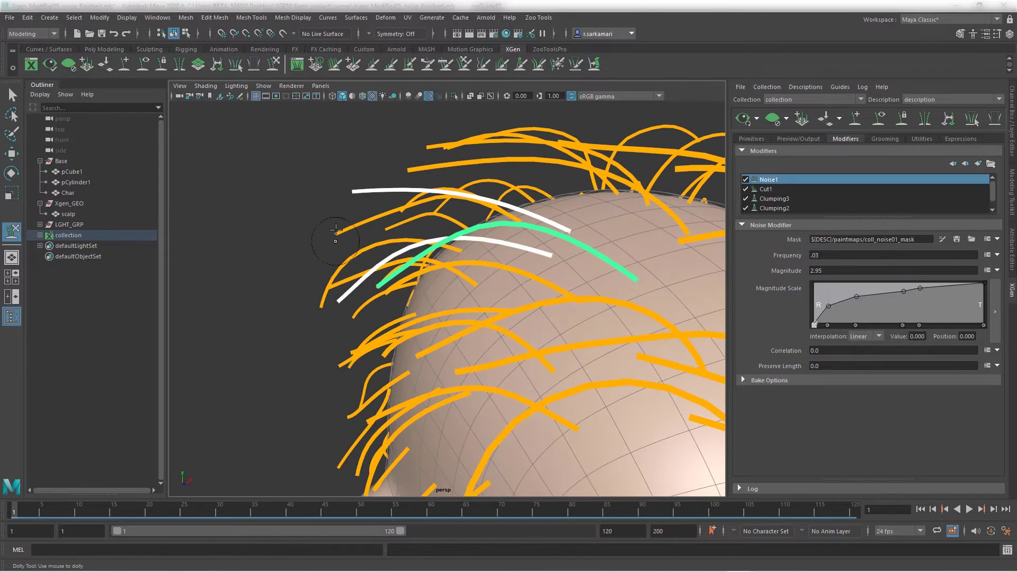
left_click_drag(342, 194, 344, 228)
mouse_move(286, 290)
left_mouse_down("alt")
mouse_move(260, 268)
mouse_move(265, 280)
left_mouse_up("alt")
- Select two of the highest guides on the same side of the crown and bend their tips down
key("q")
key("y")
mouse_move(325, 129)
left_mouse_down()
mouse_move(376, 171)
mouse_move(353, 185)
left_mouse_up()
key("q")
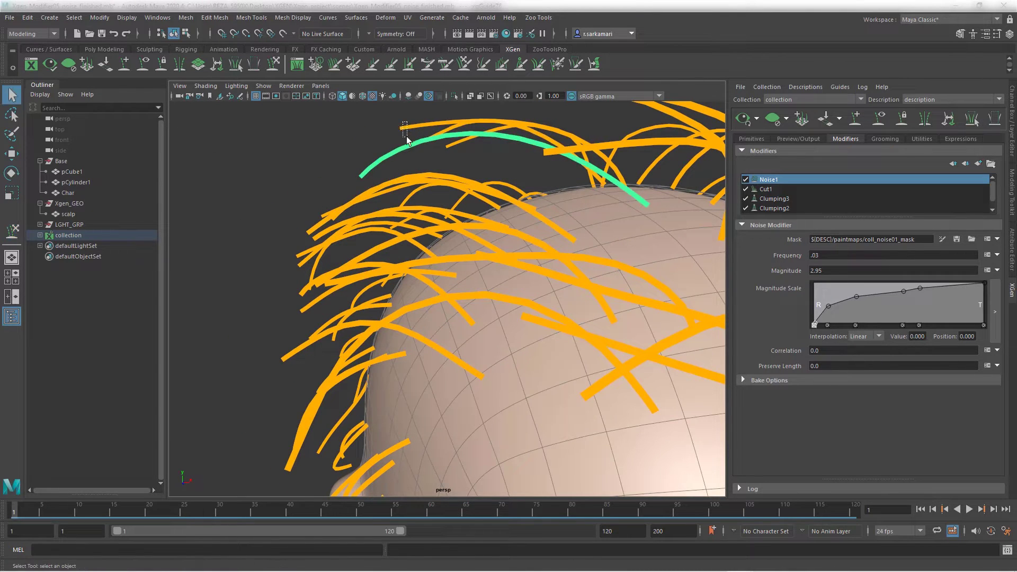
left_click(406, 135)
key("y")
left_click_drag(403, 137, 411, 158)
- Place additional guides on top of the scalp beside the parting and update the XGen preview
scroll(423, 247, "down", 6)
left_click_drag(422, 247, 340, 281, "alt")
middle_click_drag(340, 281, 345, 241, "alt")
left_click_drag(344, 241, 356, 277, "alt")
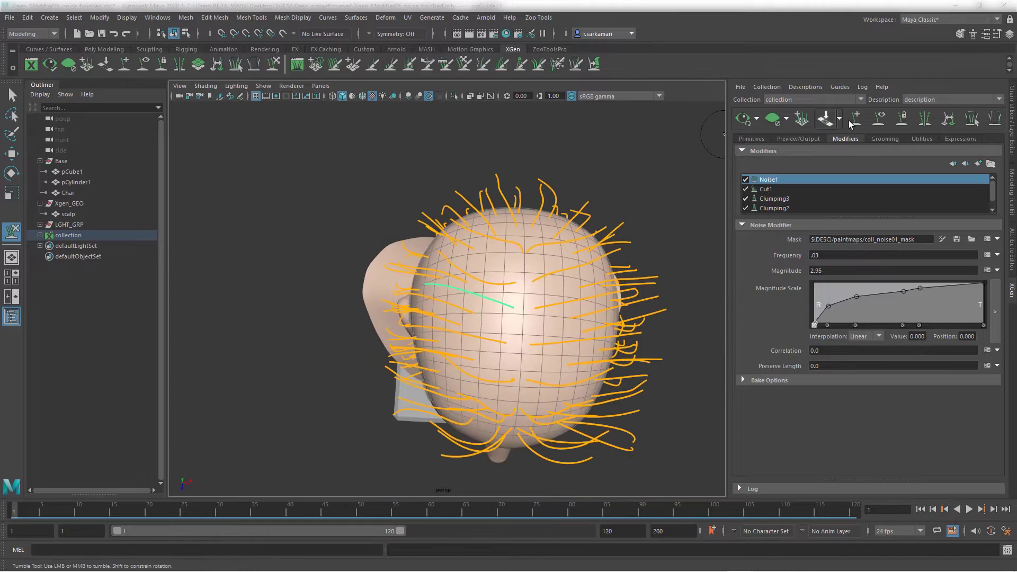
left_click(855, 118)
left_click(500, 324)
left_click(495, 359)
left_click_drag(495, 359, 497, 222, "alt")
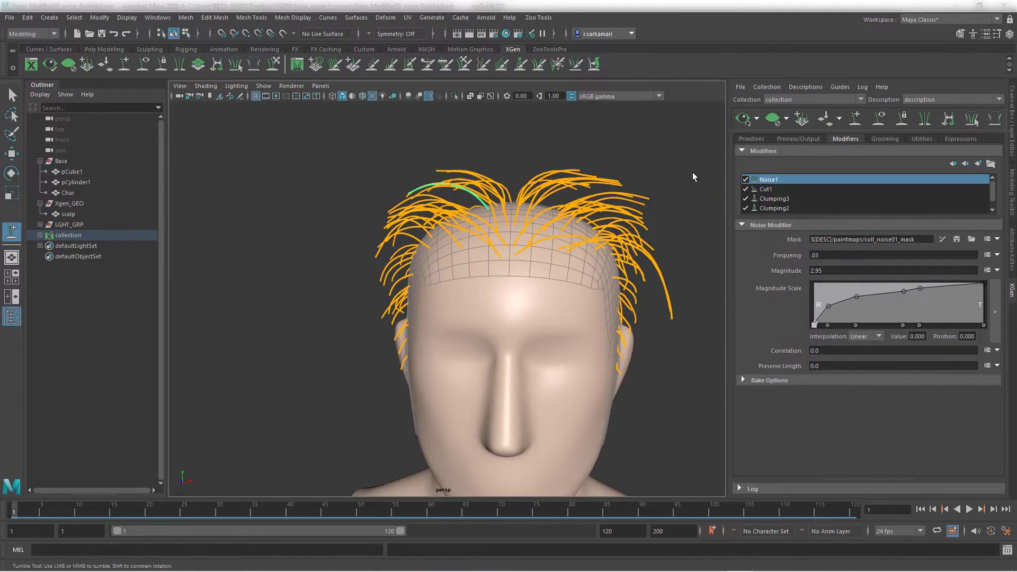
left_click(743, 119)
left_click_drag(439, 302, 291, 304, "alt")
scroll(432, 306, "up", 4)
middle_click_drag(432, 306, 443, 327, "alt")
- Select the short guides on the upper side above the temple and sculpt their tips backward
key("q")
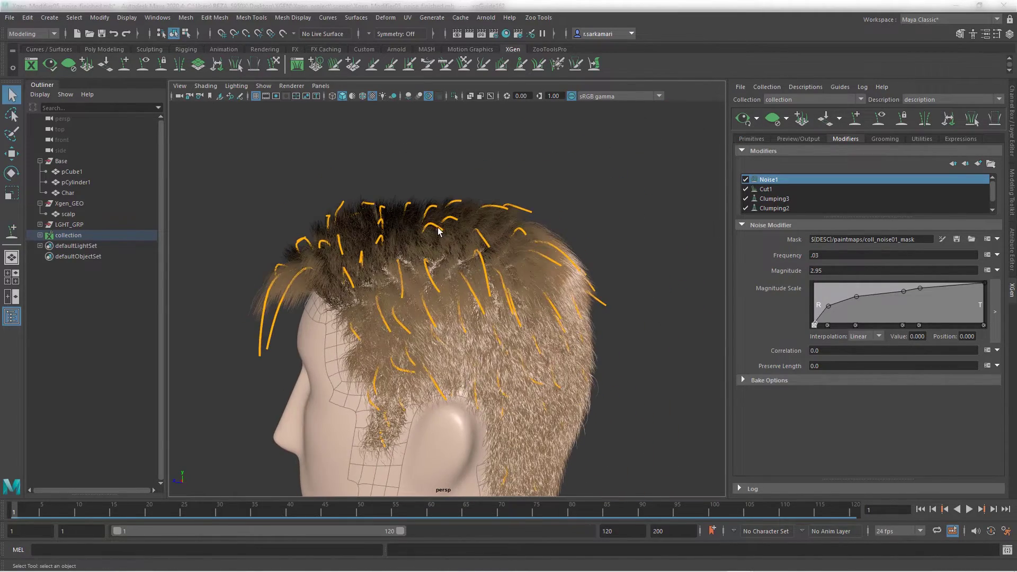
left_click(454, 202)
left_click(438, 228, "shift")
key("y")
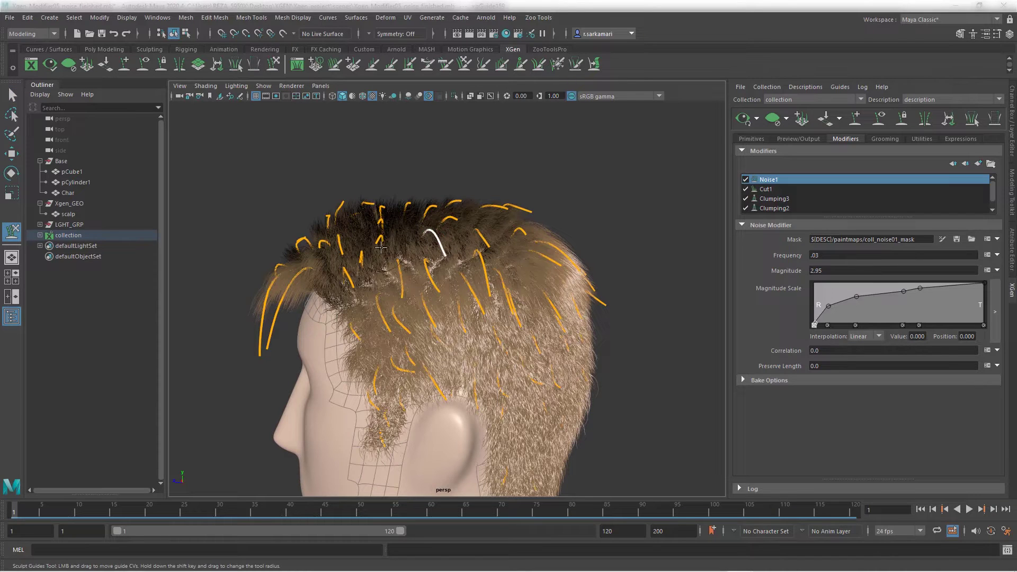
left_click(385, 253)
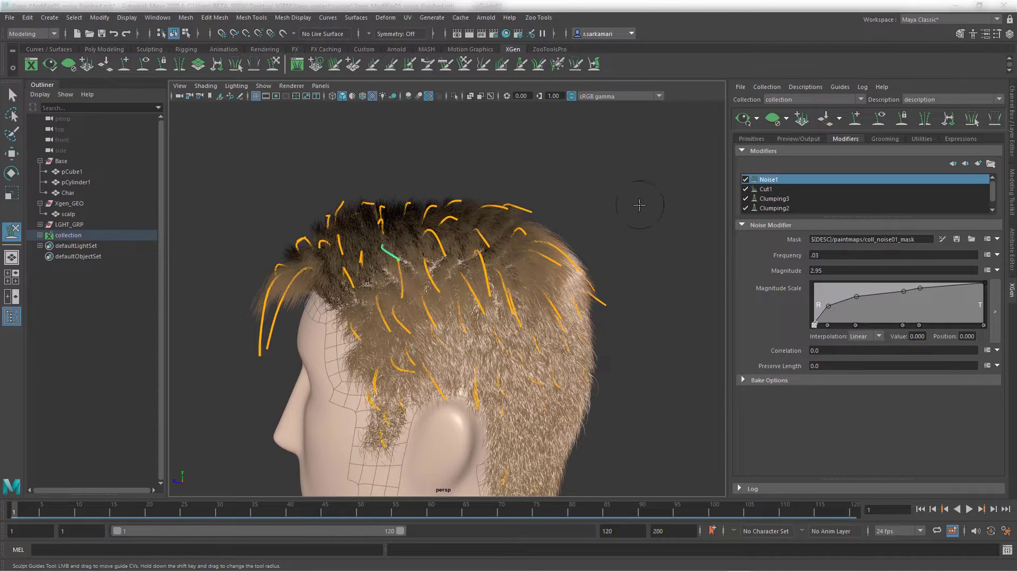
key("q")
left_click(362, 260)
key("y")
mouse_move(365, 264)
left_mouse_down()
mouse_move(432, 302)
mouse_move(689, 180)
left_mouse_up()
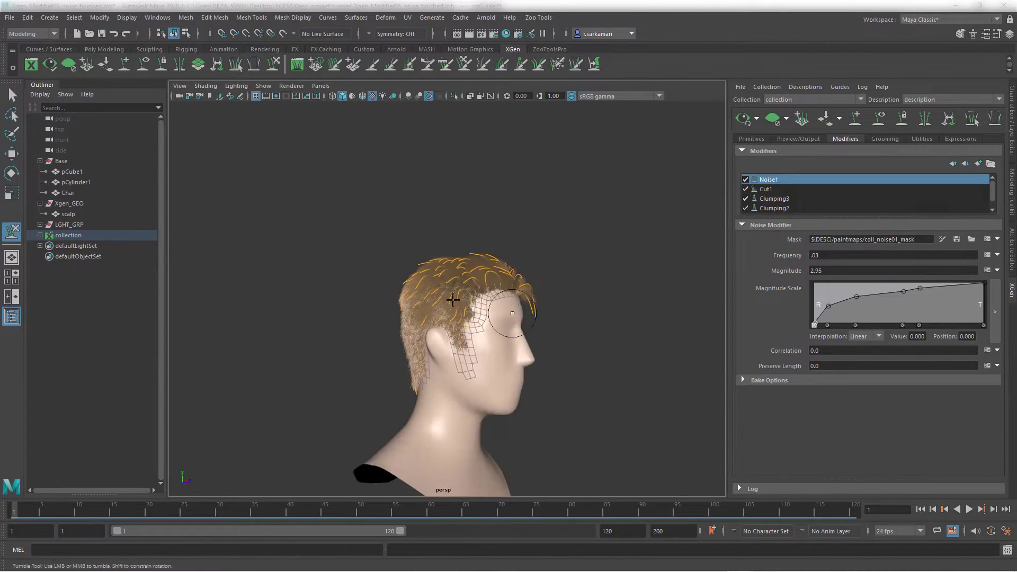
- Select individual guides on the opposite side near the temple and sculpt them into place
key("w")
left_click(546, 327)
key("y")
mouse_move(547, 329)
left_mouse_down()
mouse_move(487, 368)
mouse_move(328, 366)
left_mouse_up()
key("q")
left_click(518, 354)
key("y")
right_click_drag(296, 379, 324, 395, "alt")
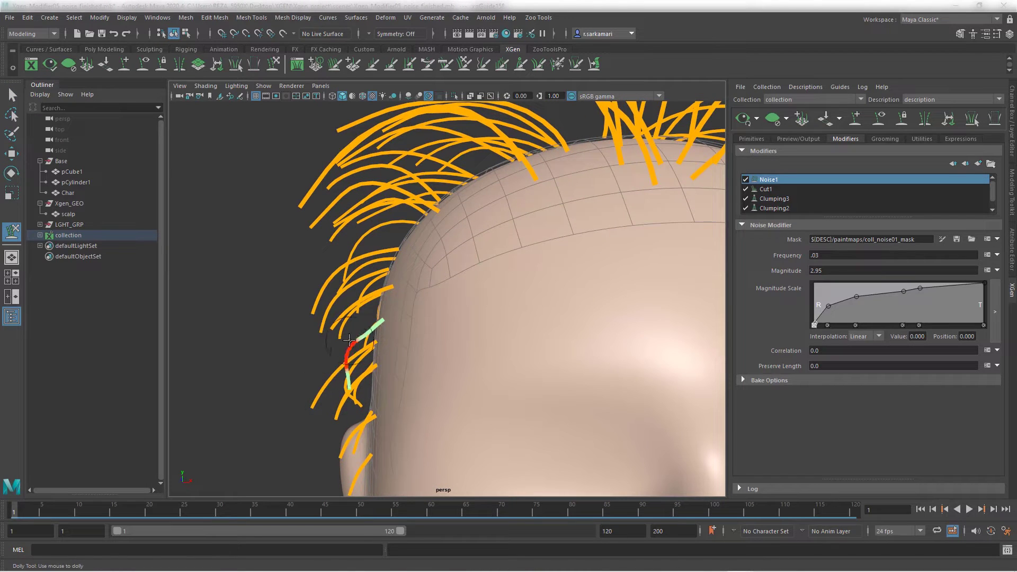
- Sculpt the temple guides above the ear closer to the head, with their tips swept backward
key("q")
left_click(332, 330)
key("y")
left_click_drag(332, 337, 348, 346)
left_click_drag(334, 313, 467, 363)
key("q")
left_click(322, 332)
key("y")
left_click_drag(509, 333, 485, 348)
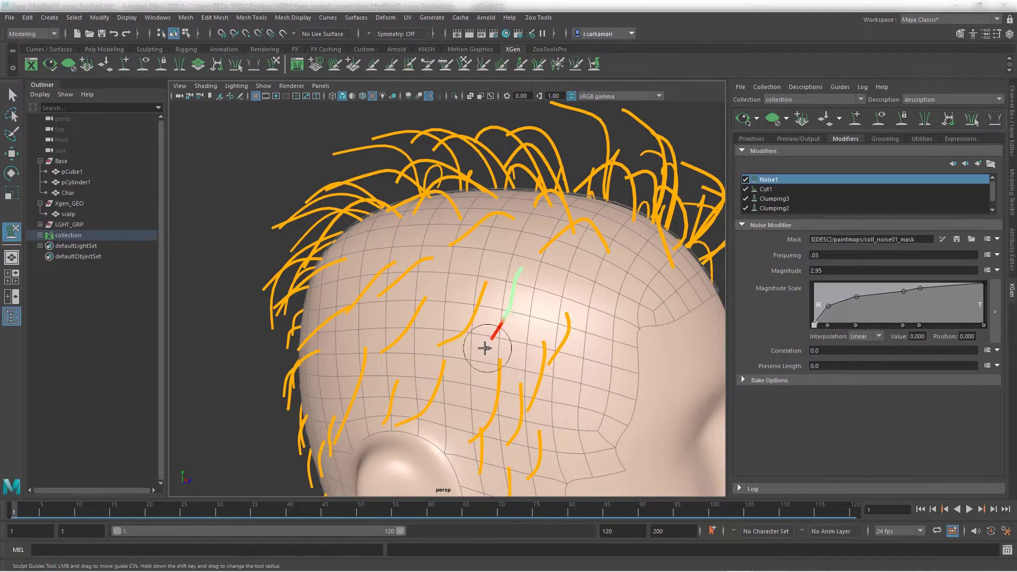
- Select the guides directly above and in front of the ear and sculpt their tips toward the back
left_click_drag(537, 271, 558, 385, "alt")
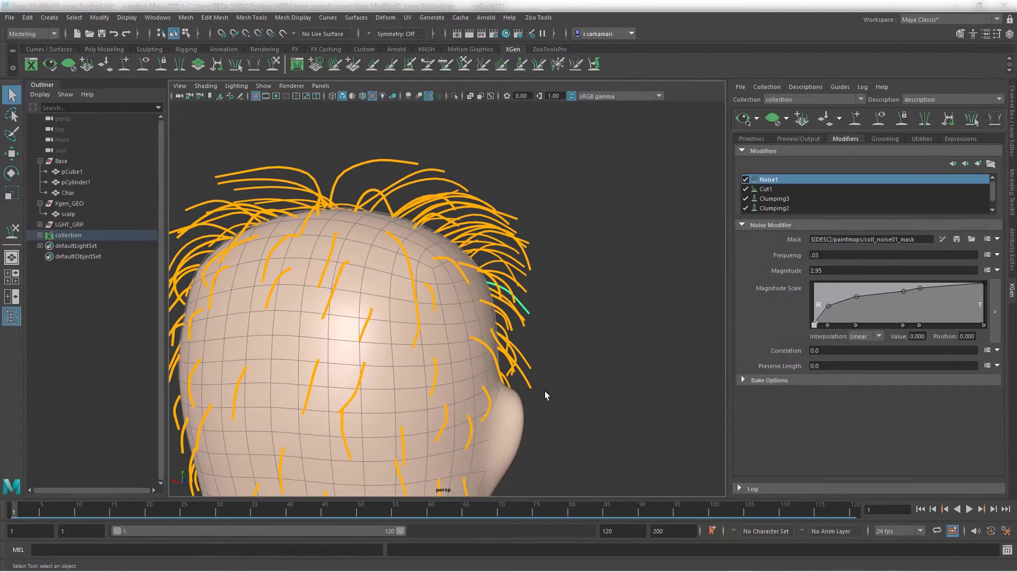
key("r")
left_click_drag(509, 344, 427, 383, "alt")
left_click(274, 65)
left_click(12, 95)
left_click(449, 370)
key("y")
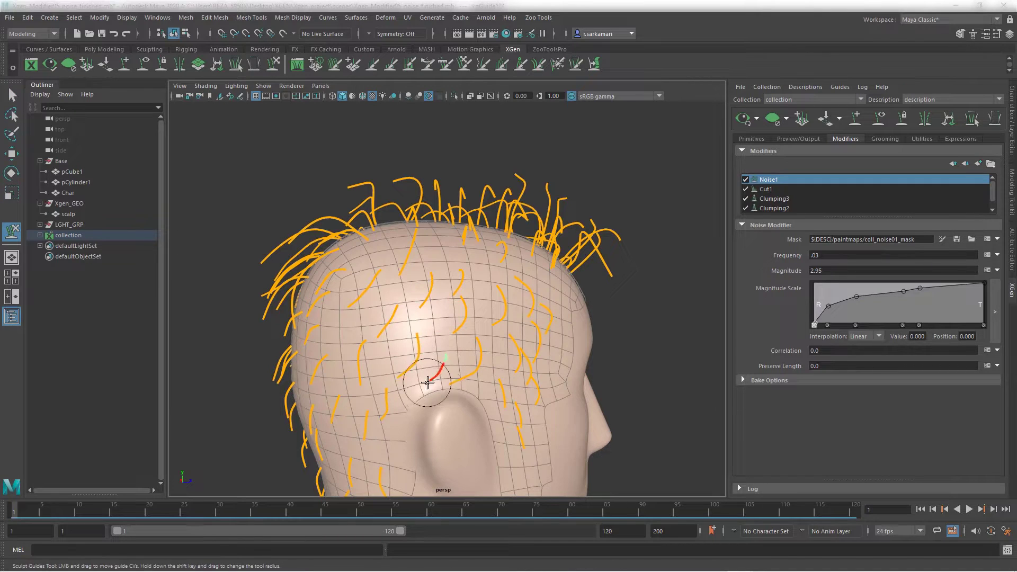
mouse_move(456, 344)
left_mouse_down("alt")
mouse_move(288, 325)
mouse_move(445, 325)
mouse_move(436, 343)
left_mouse_up("alt")
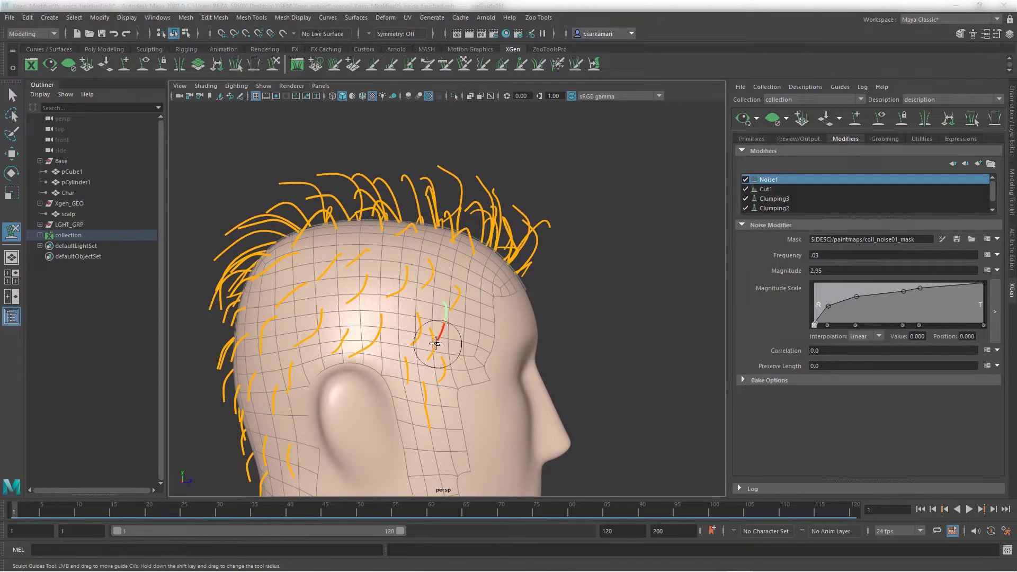
left_click_drag(457, 397, 324, 391, "alt")
mouse_move(414, 365)
left_mouse_down()
mouse_move(400, 374)
mouse_move(530, 383)
left_mouse_up()
- Select the lowest sideburn guide and sculpt it to lie close to the head
key("q")
left_click(422, 426)
key("r")
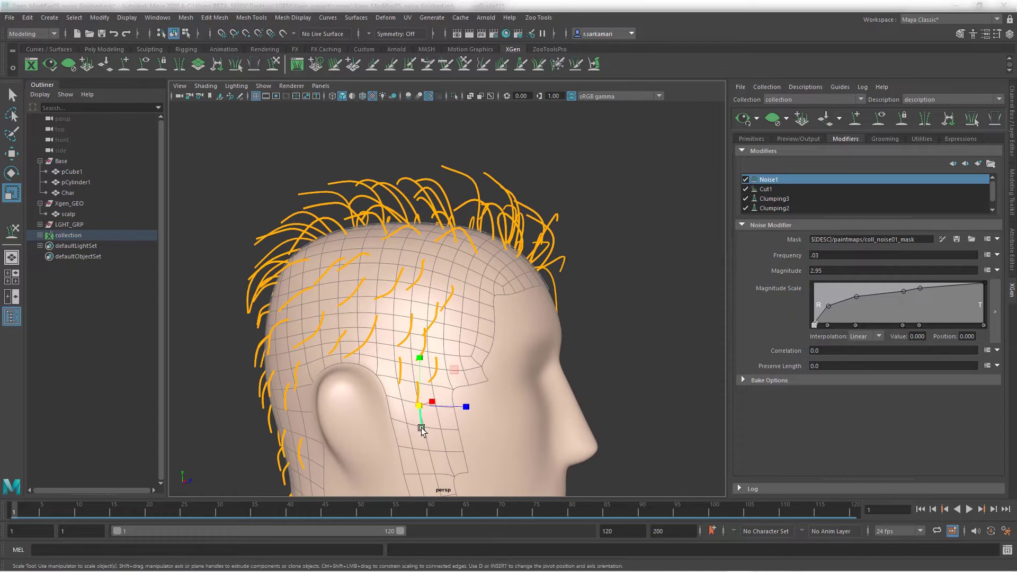
key("y")
left_click_drag(409, 432, 281, 428, "alt")
right_click_drag(281, 428, 344, 451, "alt")
middle_click_drag(344, 451, 371, 392, "alt")
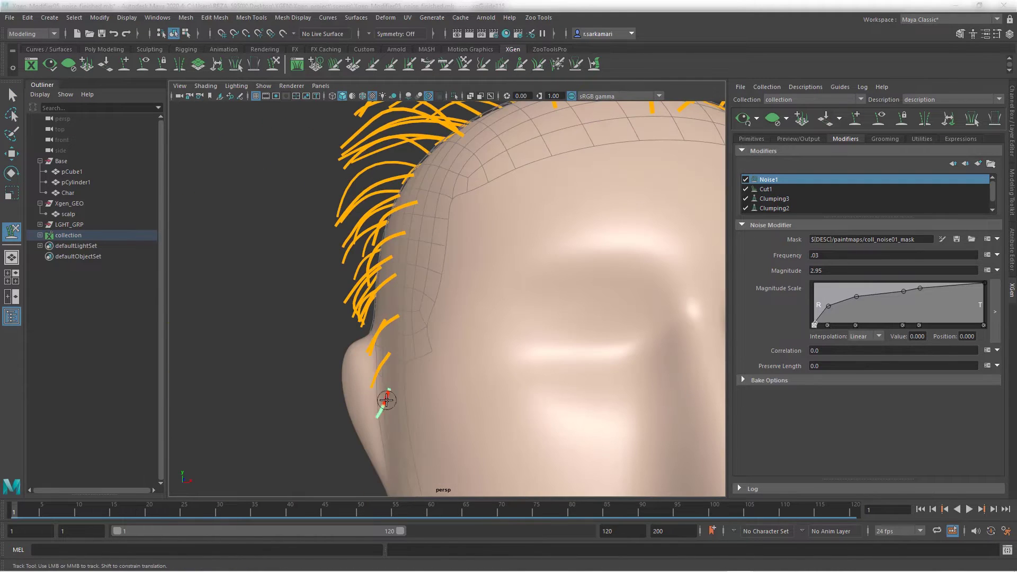
mouse_move(382, 417)
left_mouse_down("alt")
mouse_move(398, 424)
mouse_move(300, 441)
left_mouse_up("alt")
- Select the guides just above the lowest sideburn guide and sculpt them in line with it
left_click(410, 376)
key("y")
key("q")
left_click(380, 360)
key("y")
- Select the guide sticking out above the ear and sculpt it inward along the side of the head
mouse_move(347, 385)
left_mouse_down("alt")
mouse_move(498, 384)
mouse_move(475, 329)
left_mouse_up("alt")
middle_click_drag(474, 329, 505, 420, "alt")
key("q")
left_click(475, 377)
key("y")
left_click_drag(456, 400, 339, 395, "alt")
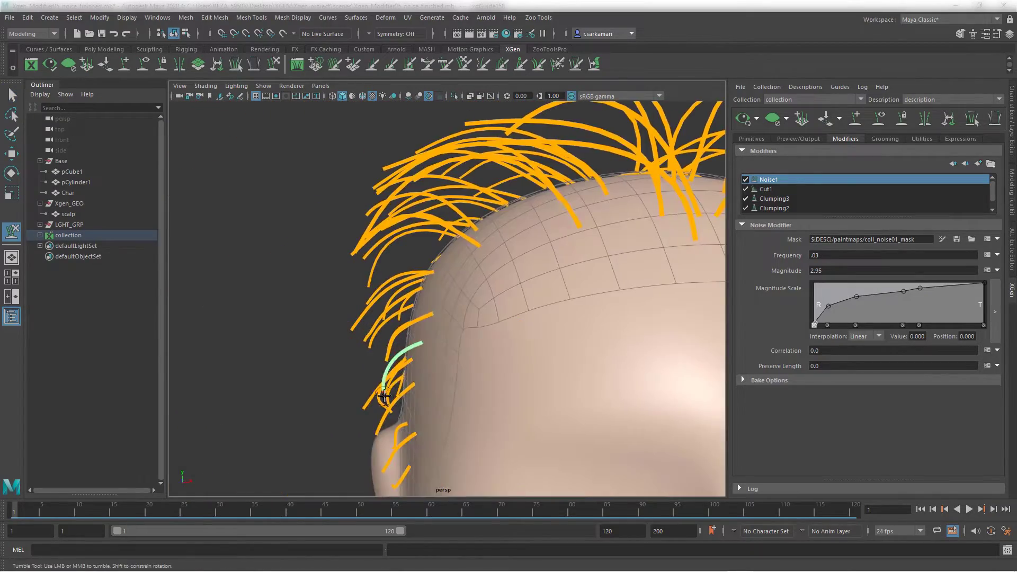
left_click_drag(407, 371, 395, 368)
- Sculpt the long guide below the crown behind the ear so its tip points backward
left_click_drag(394, 368, 589, 360, "alt")
mouse_move(419, 313)
left_mouse_down("alt")
mouse_move(282, 279)
mouse_move(238, 318)
mouse_move(357, 289)
mouse_move(298, 322)
left_mouse_up("alt")
key("y")
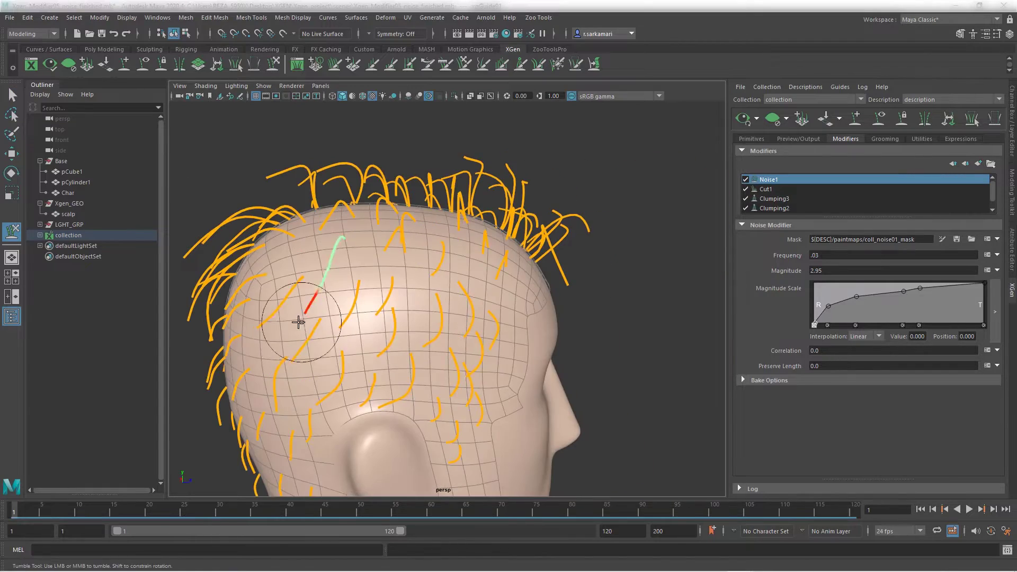
- Select the guide at the front hairline beside the parting and sculpt its tip down over the forehead
left_click_drag(361, 315, 416, 292, "alt")
mouse_move(431, 257)
left_mouse_down("alt")
mouse_move(393, 355)
mouse_move(316, 249)
mouse_move(272, 336)
mouse_move(468, 183)
mouse_move(525, 251)
mouse_move(450, 205)
left_mouse_up("alt")
key("y")
mouse_move(533, 193)
left_mouse_down("alt")
mouse_move(466, 365)
mouse_move(517, 217)
left_mouse_up("alt")
key("q")
left_click(469, 359)
key("y")
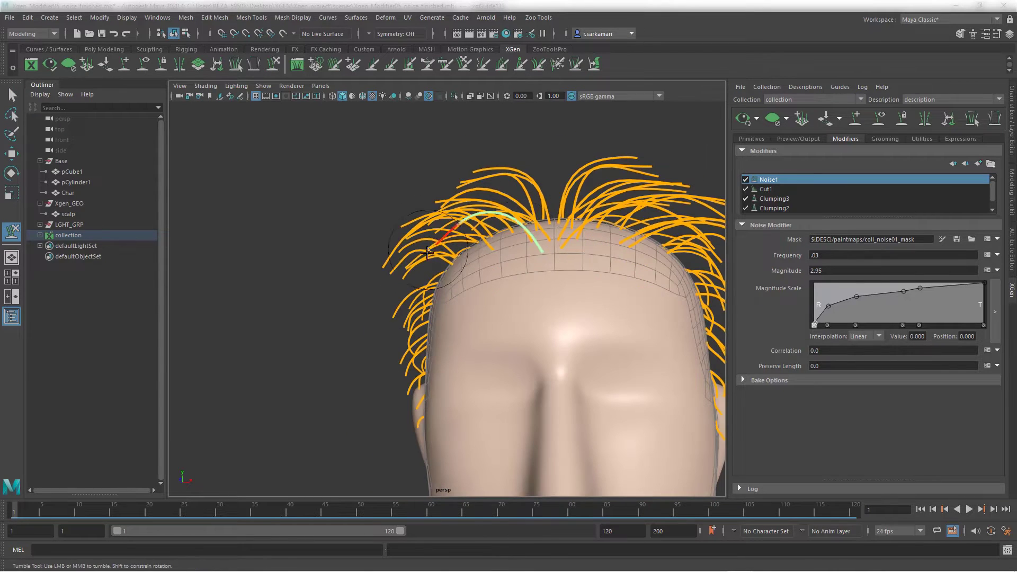
left_click_drag(428, 254, 460, 379)
- Update the hair preview and scale down the guide hanging over the forehead
scroll(470, 399, "down", 5)
left_click(745, 119)
mouse_move(428, 301)
left_mouse_down("alt")
mouse_move(430, 316)
mouse_move(573, 339)
mouse_move(624, 324)
left_mouse_up("alt")
key("r")
left_click_drag(559, 292, 536, 287)
key("q")
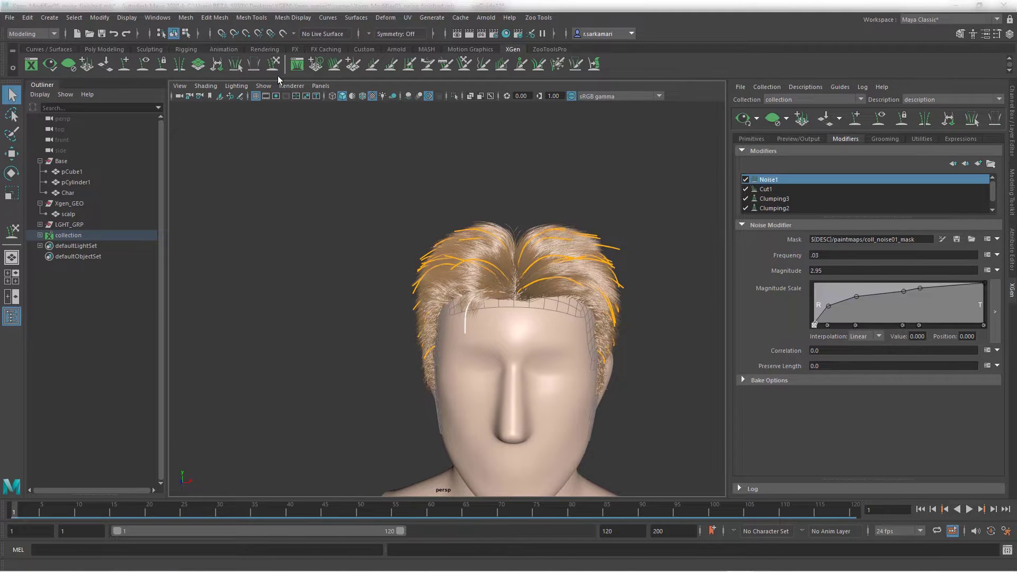
- Touch up the short guide on the back of the head with the Sculpt Guides tool and clear the hair preview
key("y")
left_click_drag(456, 402, 374, 338, "alt")
right_click_drag(375, 338, 503, 342, "alt")
left_click(507, 343)
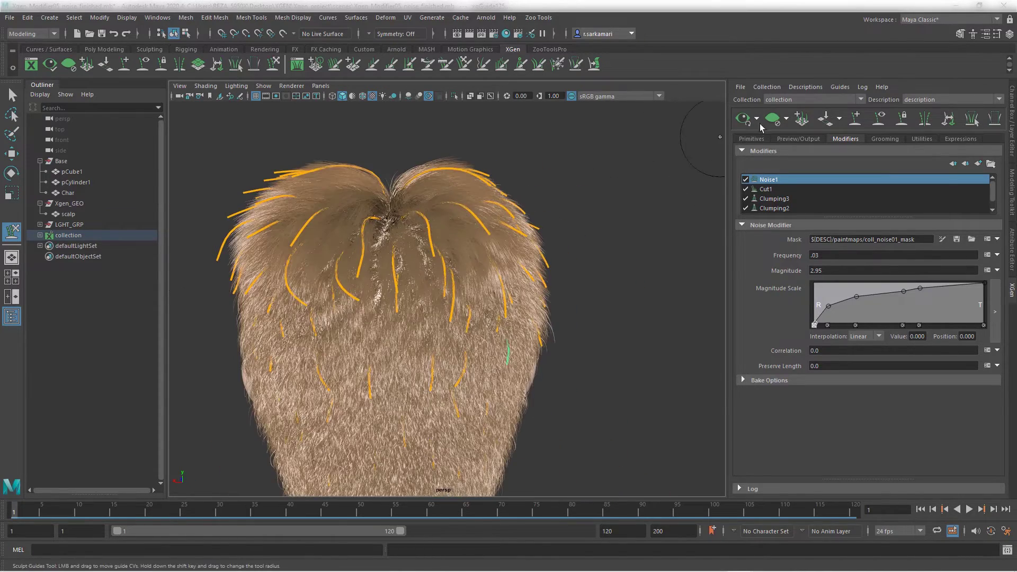
left_click(772, 119)
- Select the guide below the crown and the one sticking out at the back, and sculpt them closer to the head
key("q")
left_click(368, 248)
mouse_move(377, 253)
left_mouse_down("alt")
mouse_move(331, 265)
mouse_move(313, 314)
left_mouse_up("alt")
left_click(273, 65)
mouse_move(318, 321)
left_mouse_down("alt")
mouse_move(397, 341)
mouse_move(492, 339)
left_mouse_up("alt")
key("q")
left_click(629, 278)
key("y")
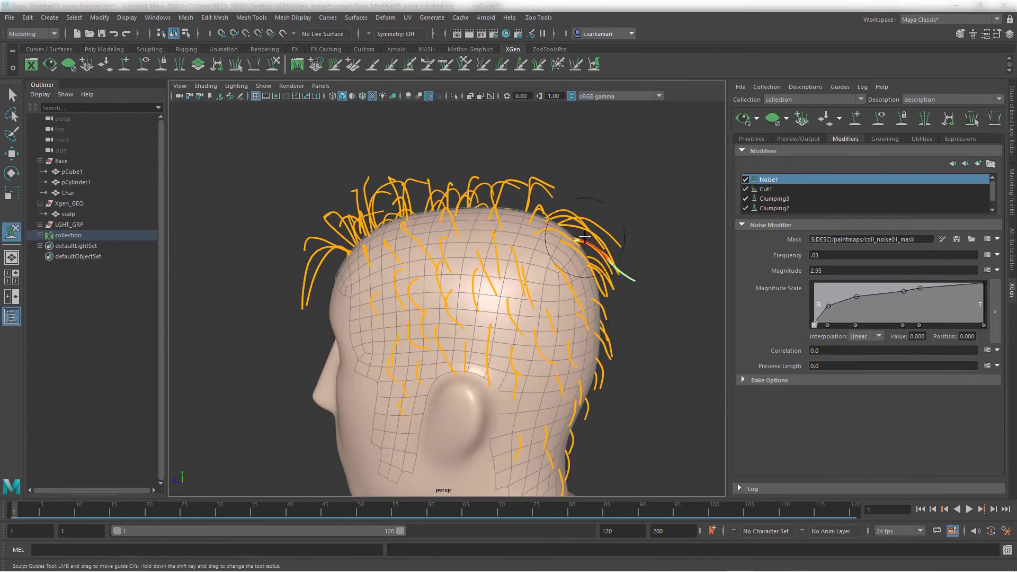
left_click_drag(634, 284, 619, 256)
- Select the guide beside the crown on the back of the head and sculpt its tip downward
right_click_drag(515, 238, 589, 249, "alt")
middle_click_drag(562, 249, 561, 328, "alt")
mouse_move(582, 318)
left_mouse_down("alt")
mouse_move(475, 327)
mouse_move(503, 339)
left_mouse_up("alt")
left_click(11, 95)
left_click_drag(413, 291, 375, 288, "alt")
left_click(178, 68)
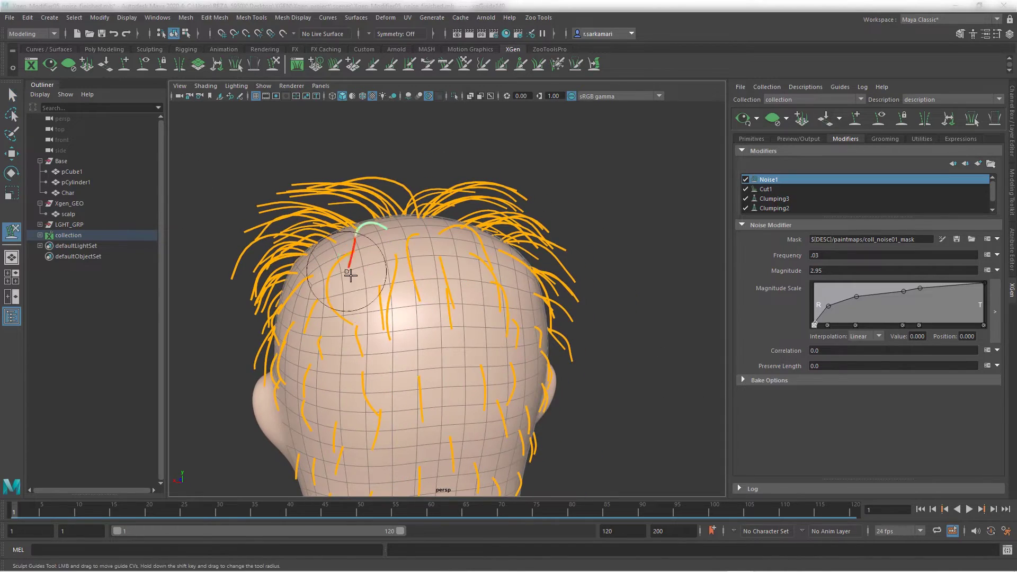
- Add guides in the gaps on the back of the head and check the hair preview from above and behind
middle_click_drag(407, 369, 397, 292, "alt")
left_click_drag(397, 292, 355, 293, "alt")
left_click(126, 68)
left_click(407, 262)
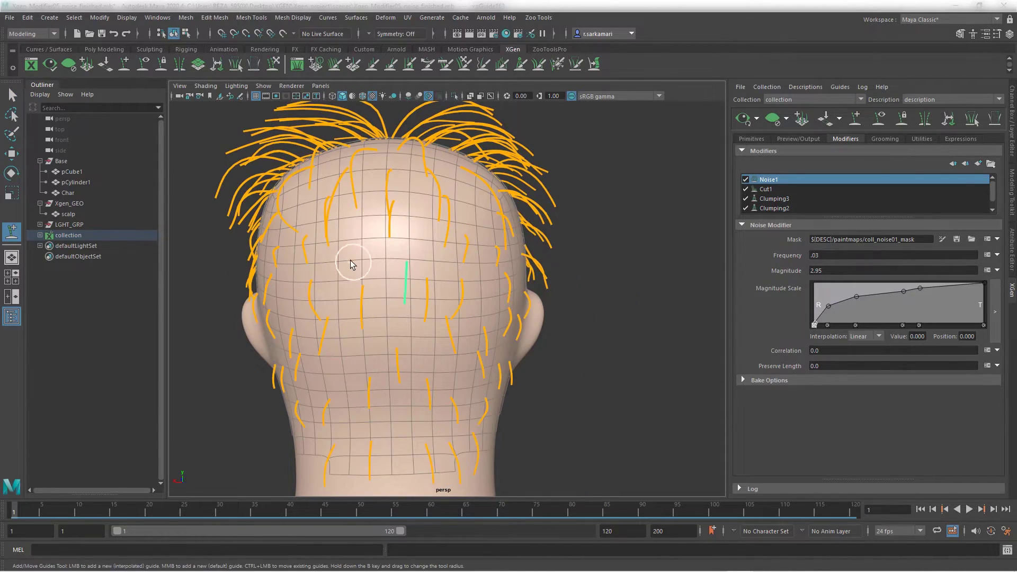
left_click(347, 254)
left_click_drag(348, 362, 407, 394, "alt")
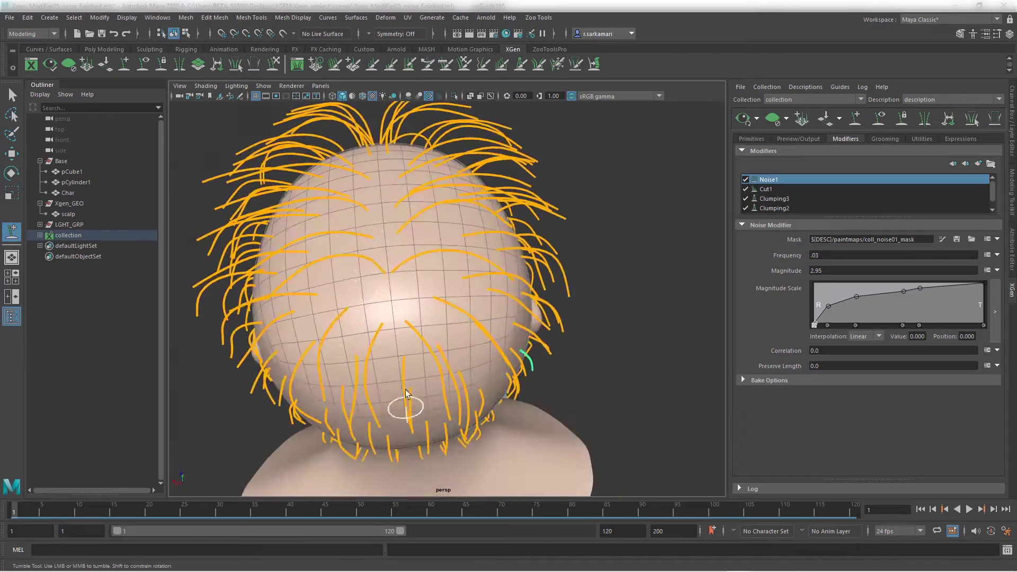
left_click_drag(342, 286, 347, 322, "alt")
left_click_drag(484, 279, 674, 363, "alt")
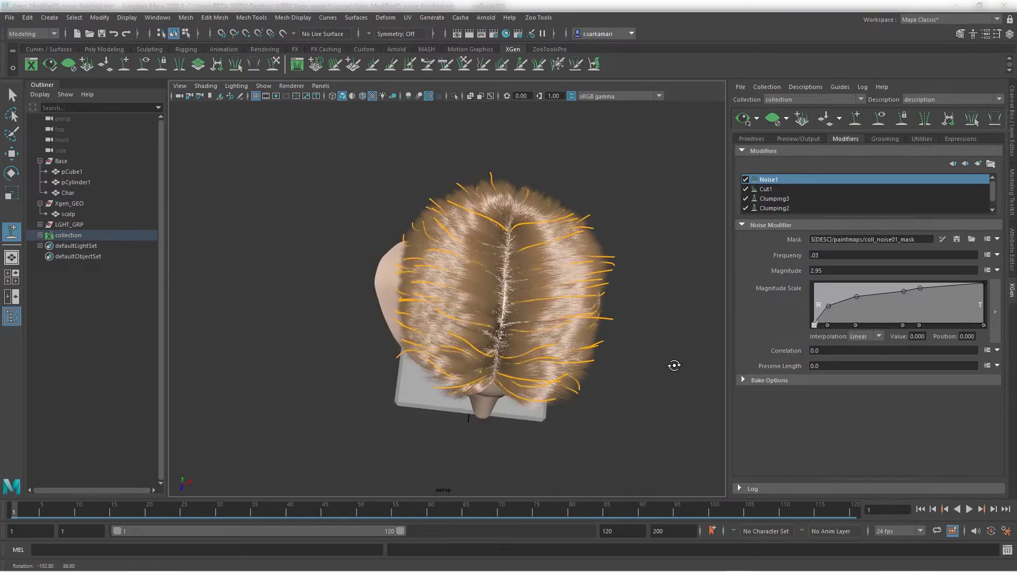
right_click_drag(675, 363, 485, 363, "alt")
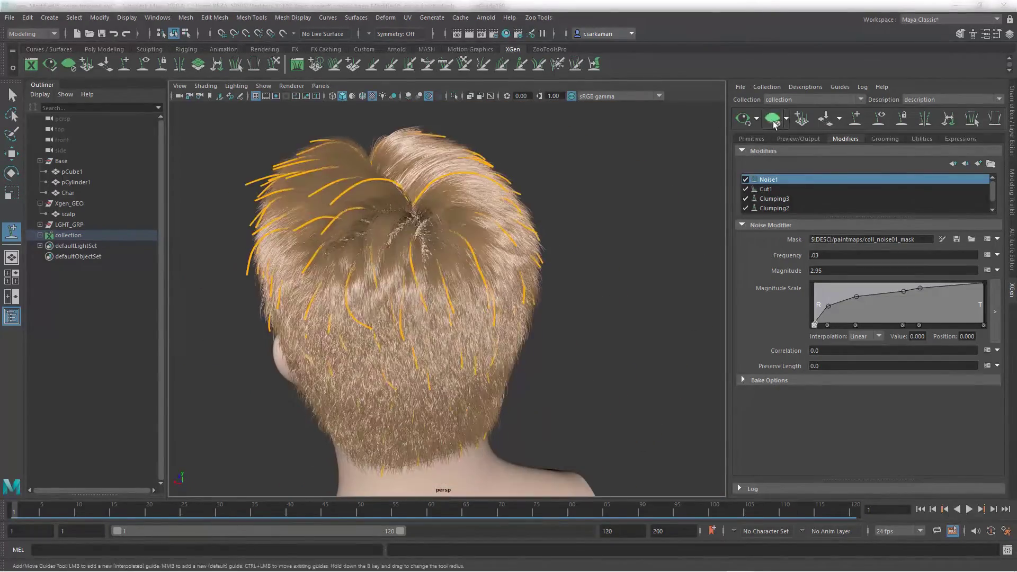
- Sculpt the guide beside the parting at the top of the head slightly upward and check it in the hair preview
key("q")
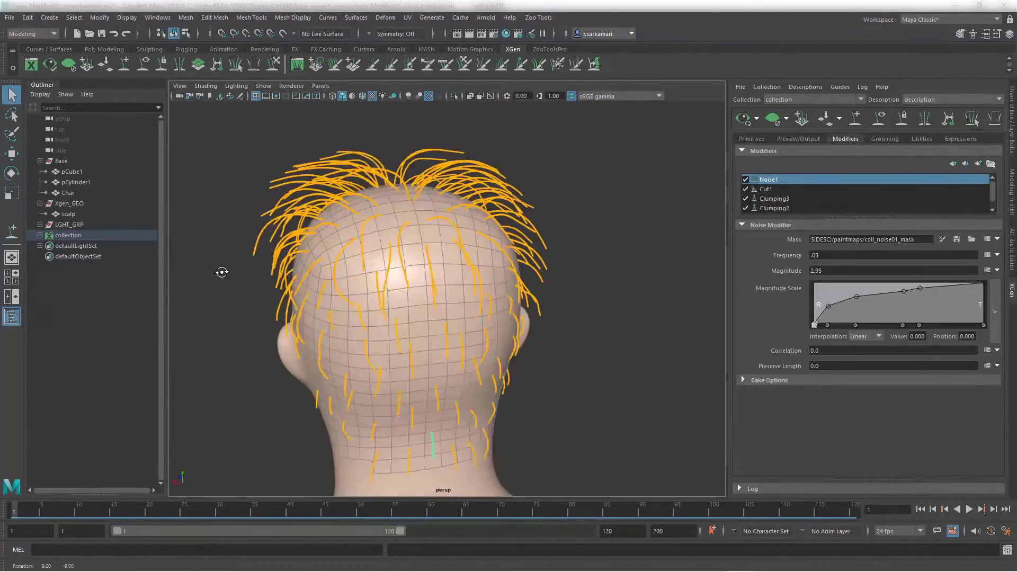
left_click(273, 64)
mouse_move(384, 243)
left_mouse_down("alt")
mouse_move(495, 311)
mouse_move(503, 212)
mouse_move(510, 224)
mouse_move(386, 239)
mouse_move(427, 337)
mouse_move(365, 334)
mouse_move(344, 318)
mouse_move(79, 426)
left_mouse_up("alt")
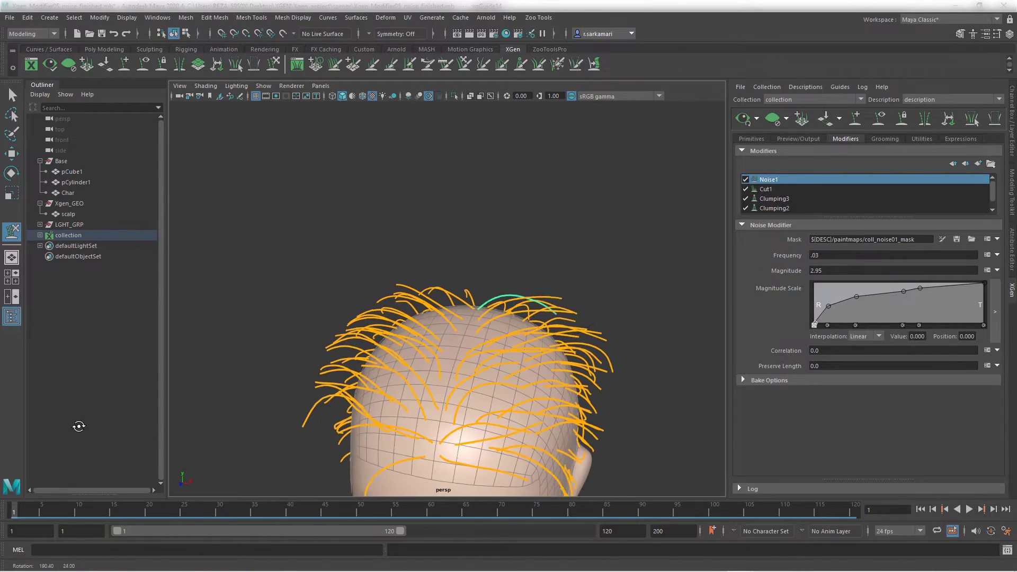
left_click_drag(538, 307, 542, 297)
key("q")
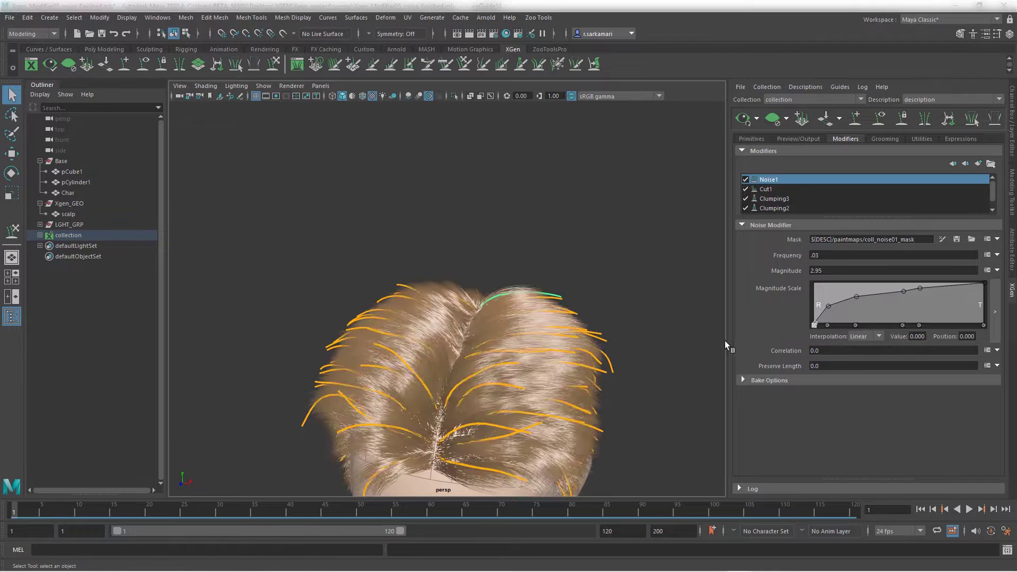
- Select the scalp mesh and turn off the template display of scalp_lyr
mouse_move(730, 347)
left_mouse_down("alt")
mouse_move(580, 324)
mouse_move(535, 328)
left_mouse_up("alt")
left_click(68, 213)
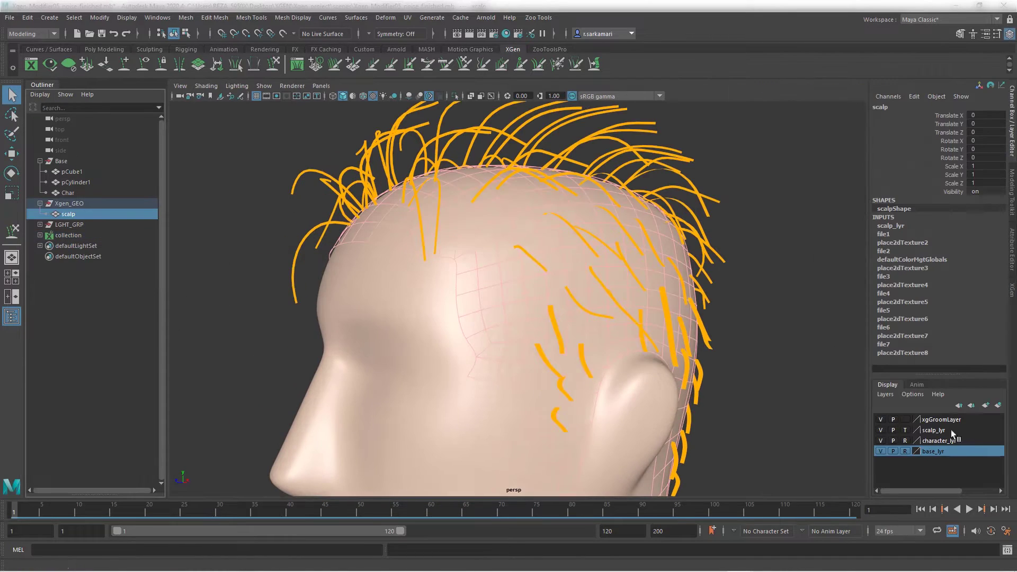
left_click(1013, 244)
left_click(1013, 291)
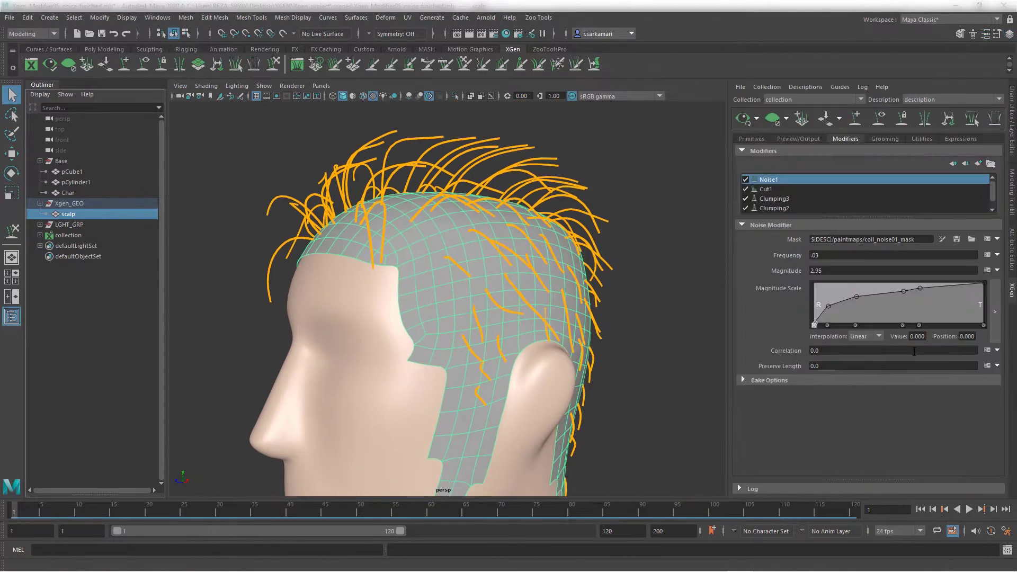
- Open Parting_density_mask for 3D painting on the scalp with the solid round brush and reduce the radius to 0.0444
scroll(772, 207, "down", 1)
left_click(748, 140)
left_click(938, 216)
left_click_drag(201, 353, 313, 347, "alt")
double_click(12, 233)
left_click(131, 130)
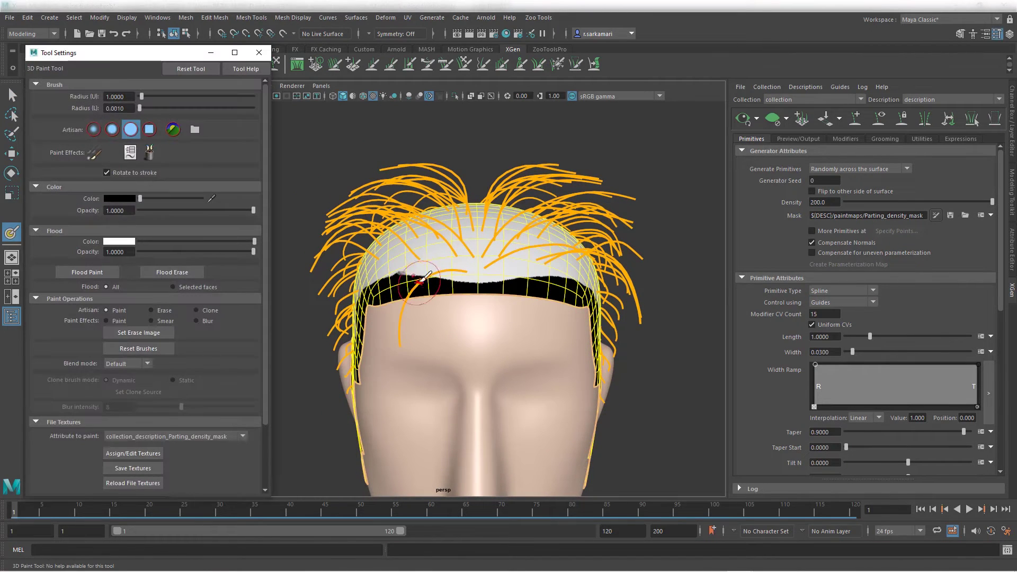
key("b")
left_click_drag(421, 283, 405, 282)
- Paint short black strokes into the density mask along the sideburn and temple hairline on the head's right side
left_click_drag(377, 379, 467, 366, "alt")
right_click_drag(466, 366, 503, 338, "alt")
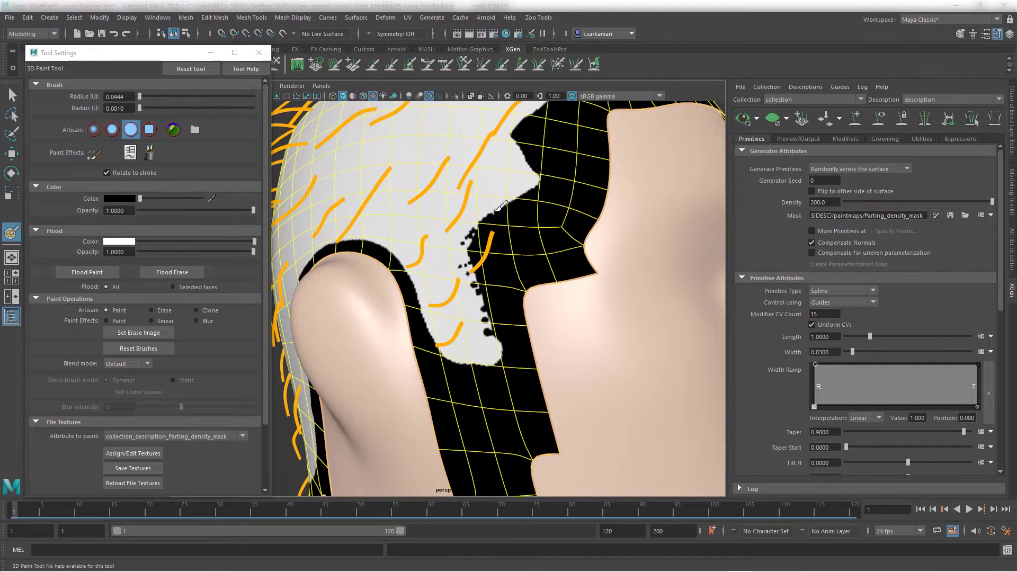
middle_click_drag(495, 219, 493, 324, "alt")
left_click_drag(533, 285, 521, 267)
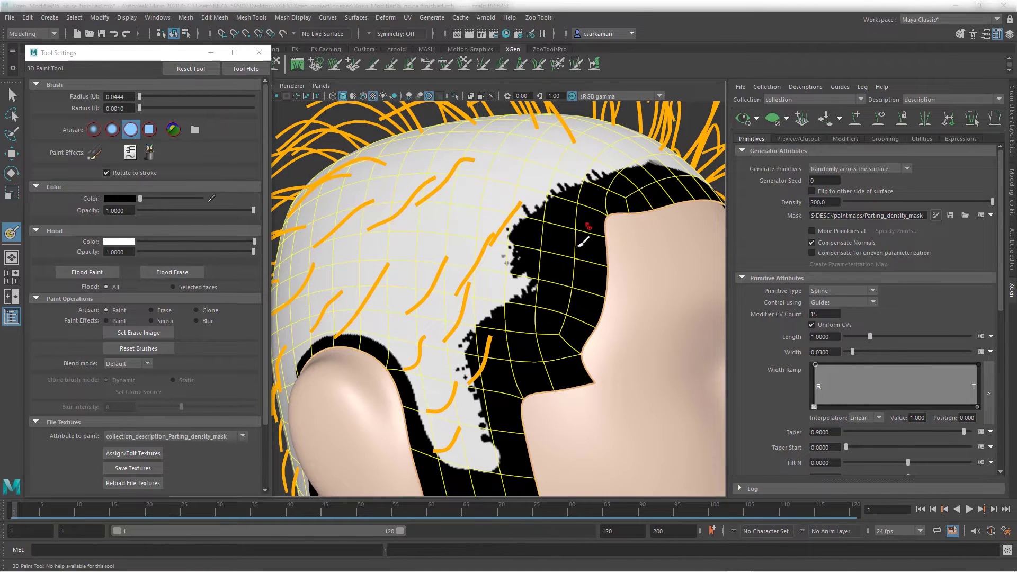
left_click_drag(584, 241, 481, 297, "alt")
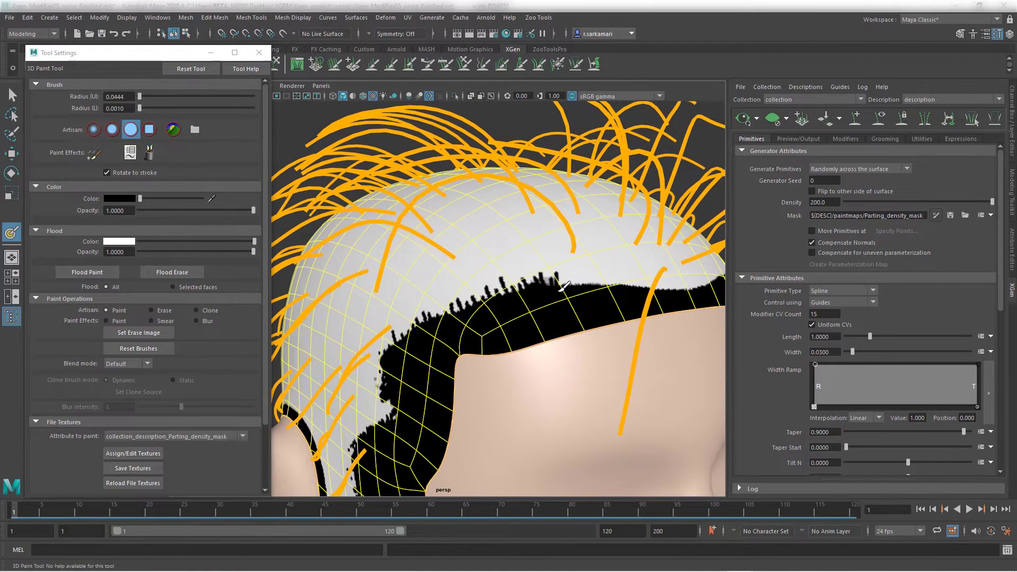
- Paint short black strokes across the forehead hairline and down the temple and sideburn on the head's left side
left_click_drag(545, 324, 508, 325, "alt")
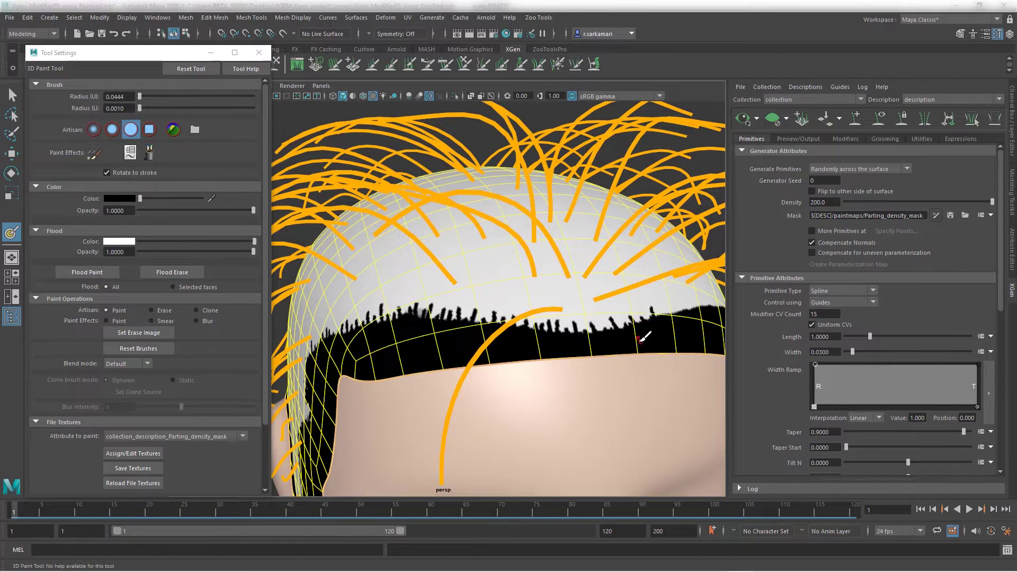
left_click_drag(644, 336, 541, 334, "alt")
left_click_drag(619, 331, 517, 332, "alt")
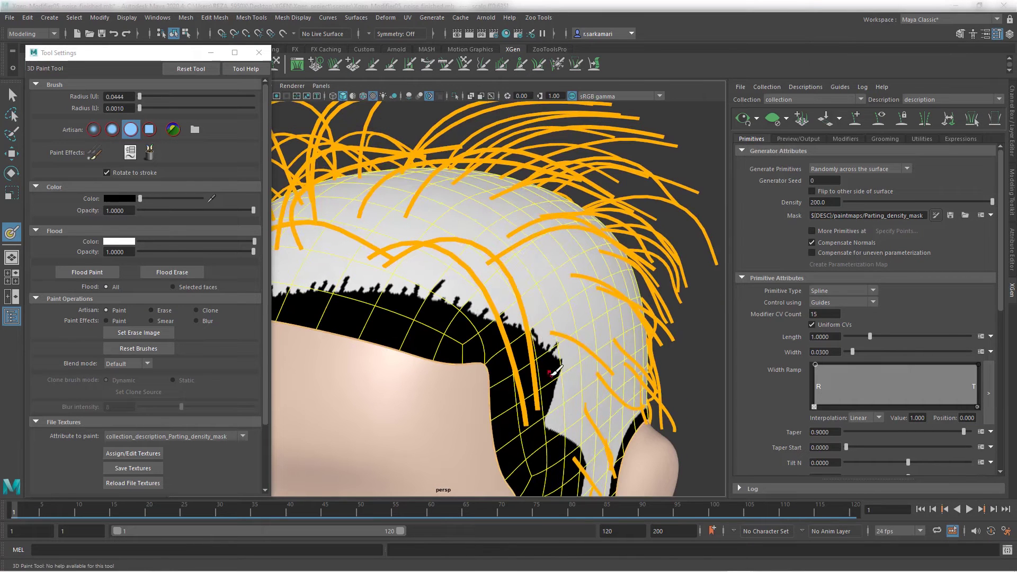
left_click_drag(569, 431, 517, 346, "alt")
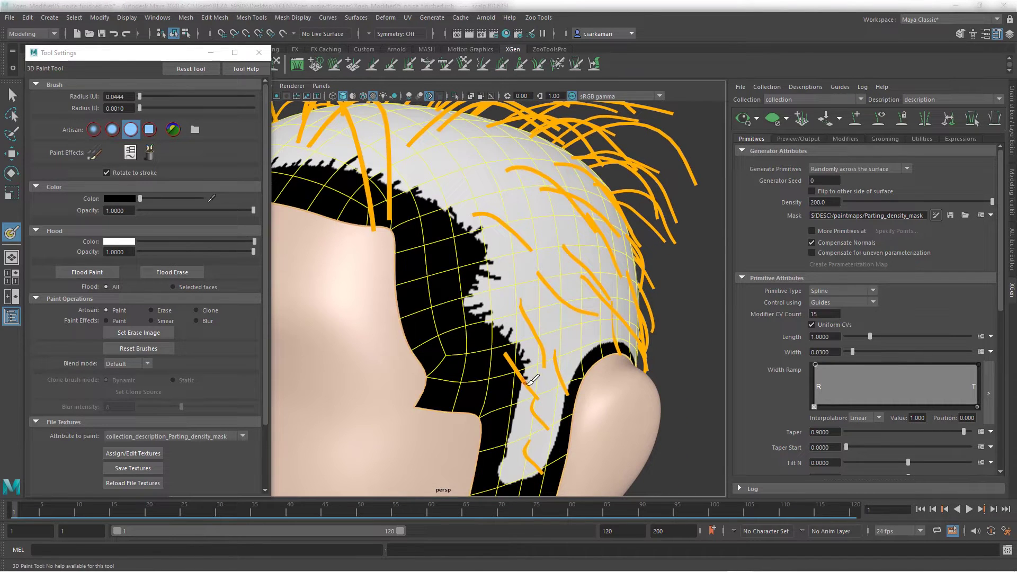
- Set the brush color to white and paint short strokes along the forehead hairline, temples and right sideburn
left_click_drag(140, 198, 202, 198)
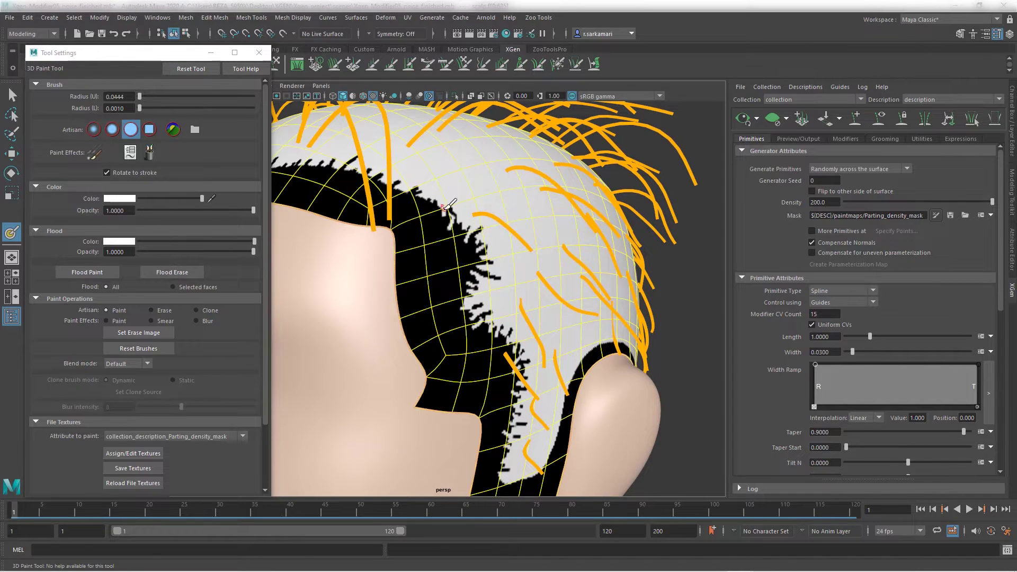
left_click_drag(444, 206, 438, 291, "alt")
left_click_drag(436, 229, 514, 323, "alt")
left_click_drag(407, 316, 433, 348, "alt")
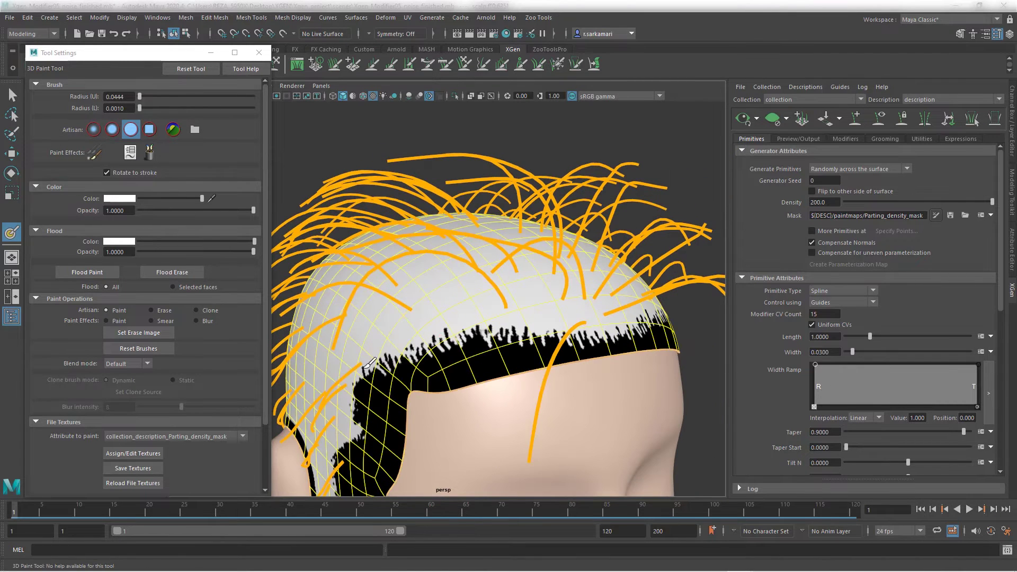
left_click_drag(369, 364, 405, 354, "alt")
left_click_drag(378, 438, 389, 376, "alt")
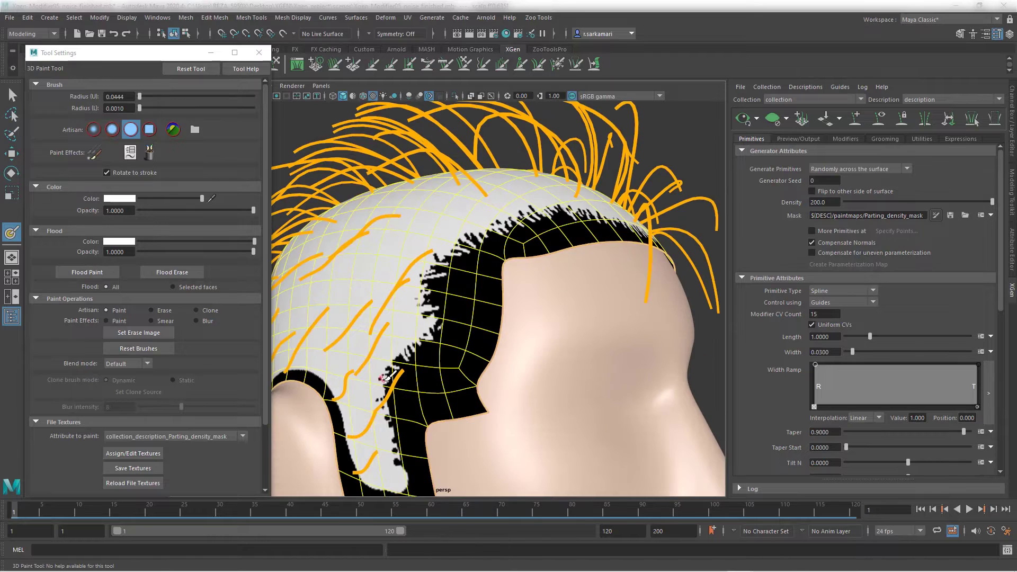
left_click_drag(384, 466, 445, 415, "alt")
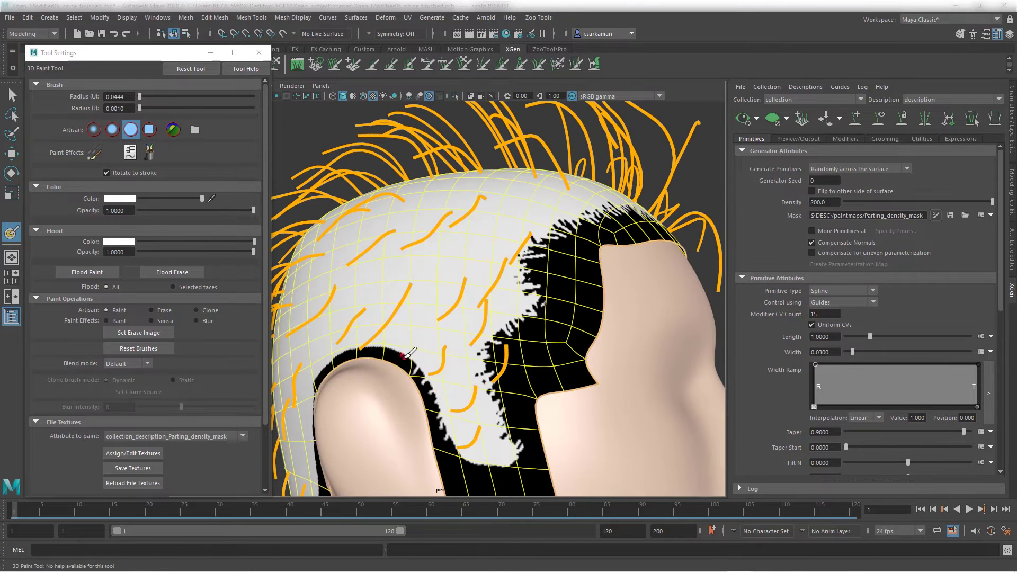
- Paint short white strokes into the mask edge behind the ears, along the nape and on the left sideburn
left_click_drag(348, 352, 366, 377, "alt")
left_click_drag(356, 464, 432, 415, "alt")
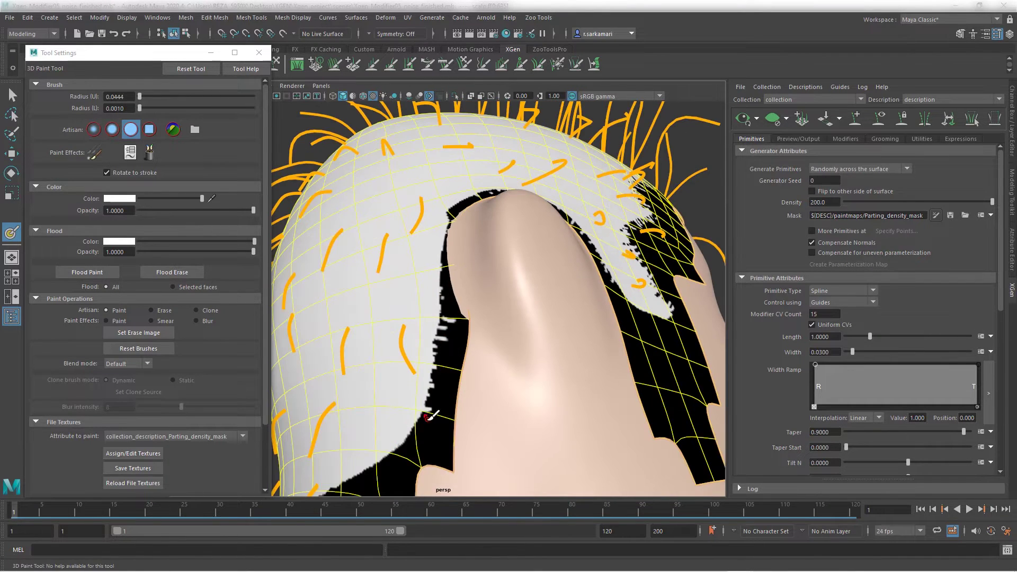
left_click_drag(377, 467, 514, 373, "alt")
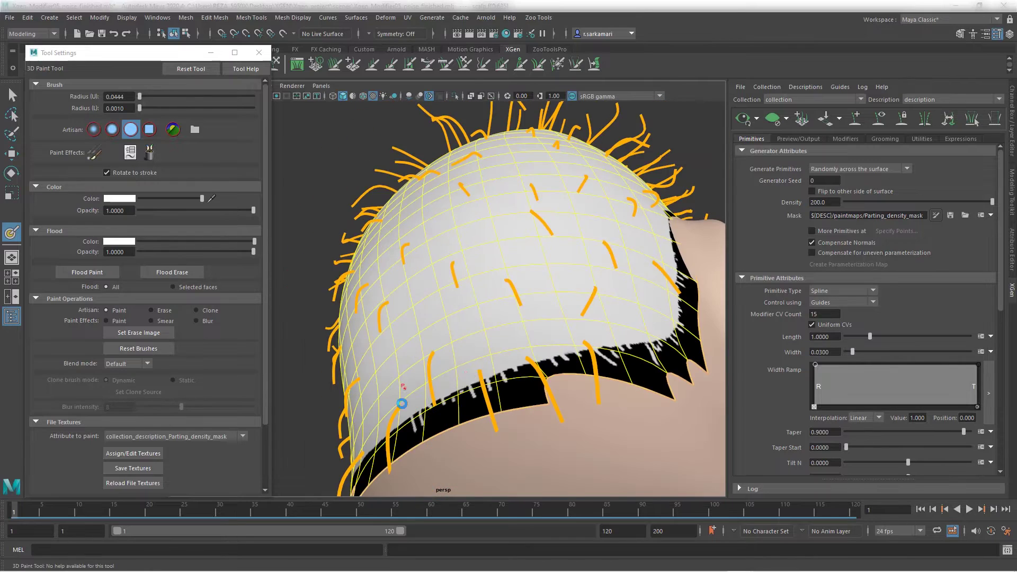
left_click_drag(403, 404, 373, 444, "alt")
left_click_drag(299, 404, 419, 425, "alt")
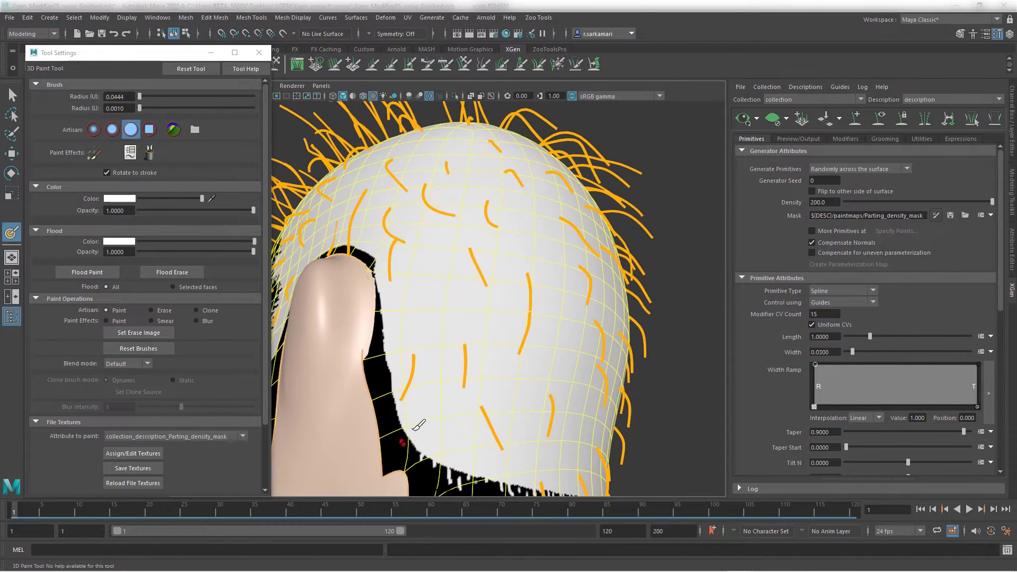
left_click_drag(395, 338, 396, 382, "alt")
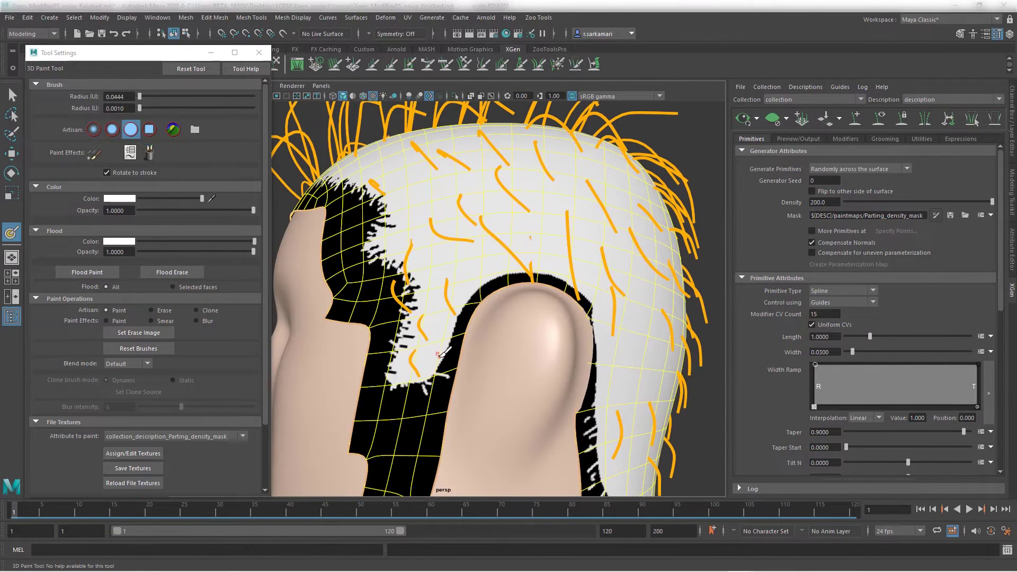
- Set the brush color to black and paint short strokes around the ears and along the nape hairline
left_click(156, 198)
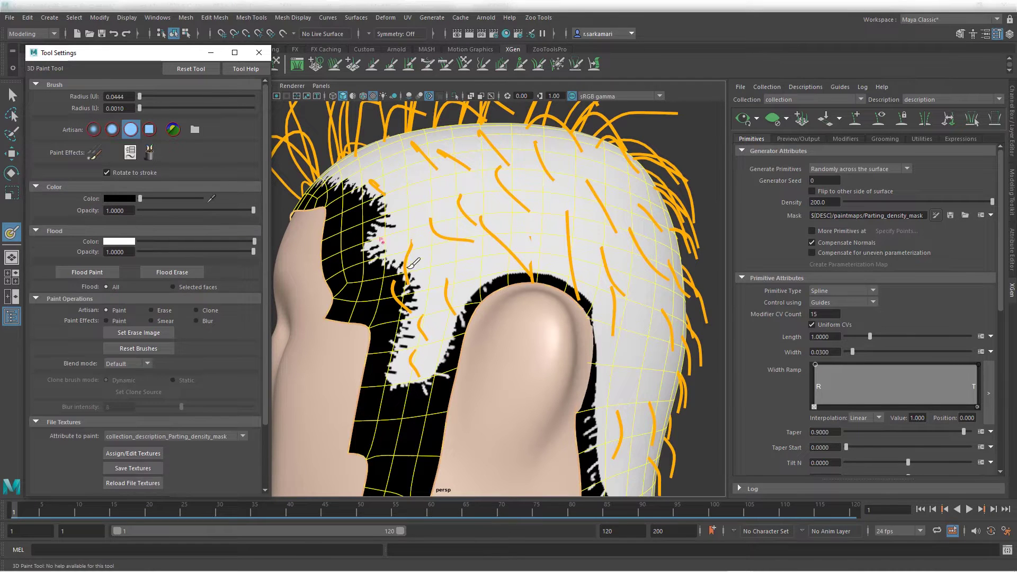
left_click_drag(527, 266, 505, 345, "alt")
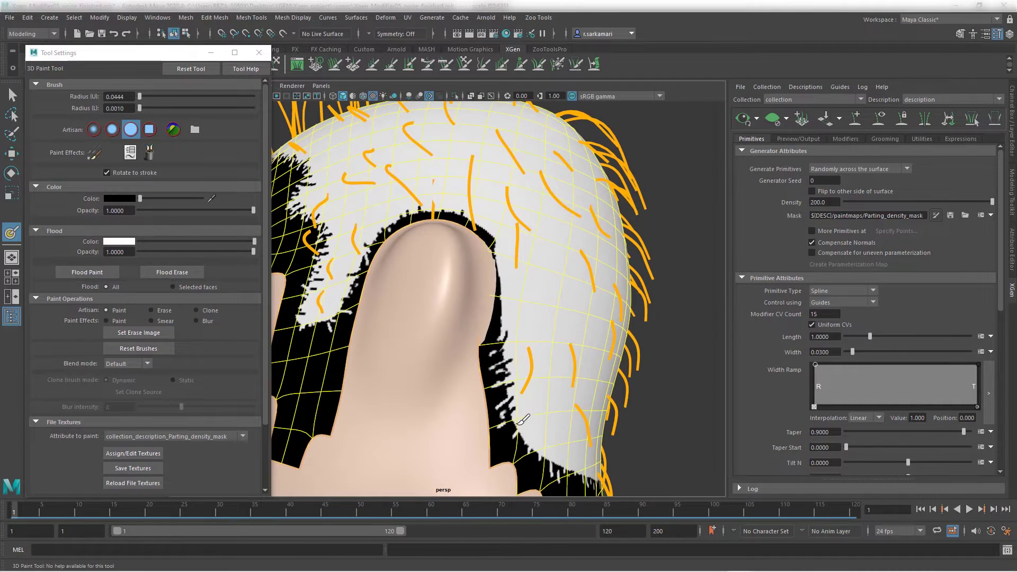
left_click_drag(572, 467, 512, 420, "alt")
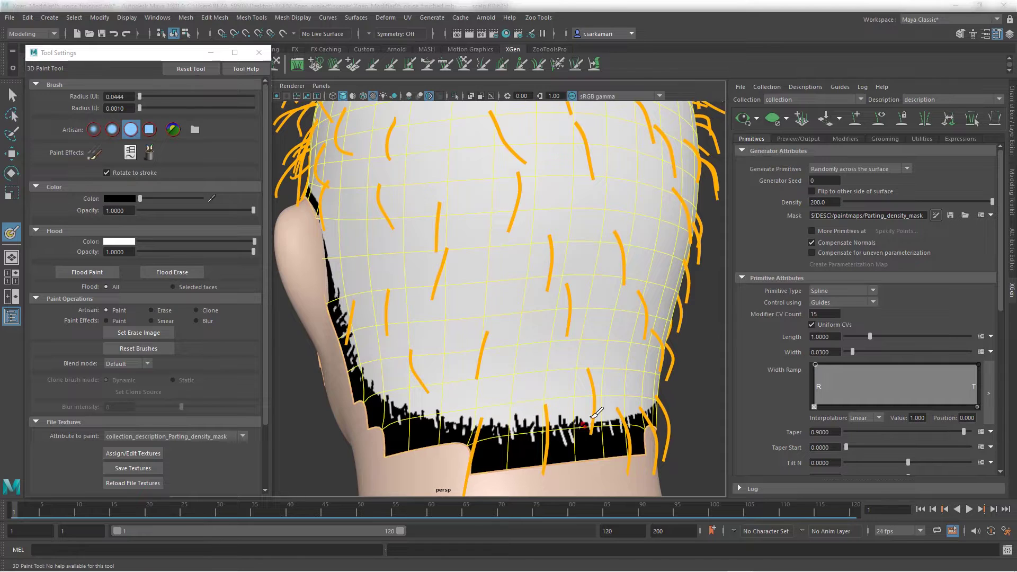
left_click_drag(597, 412, 599, 443, "alt")
left_click_drag(674, 424, 508, 364, "alt")
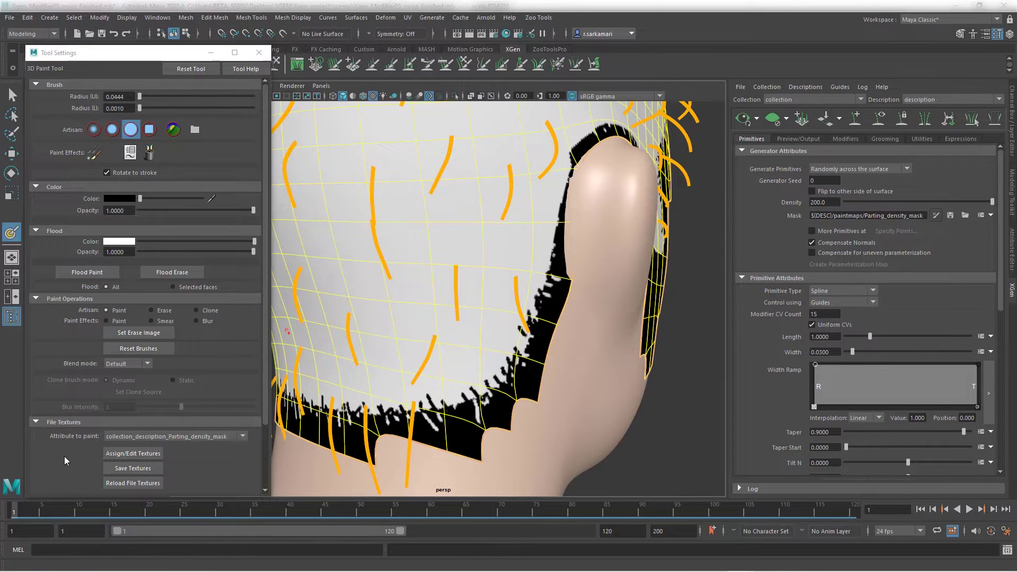
- Set the file texture size to 2048 by 2048 and save the painted Parting_density_mask
left_click(991, 215)
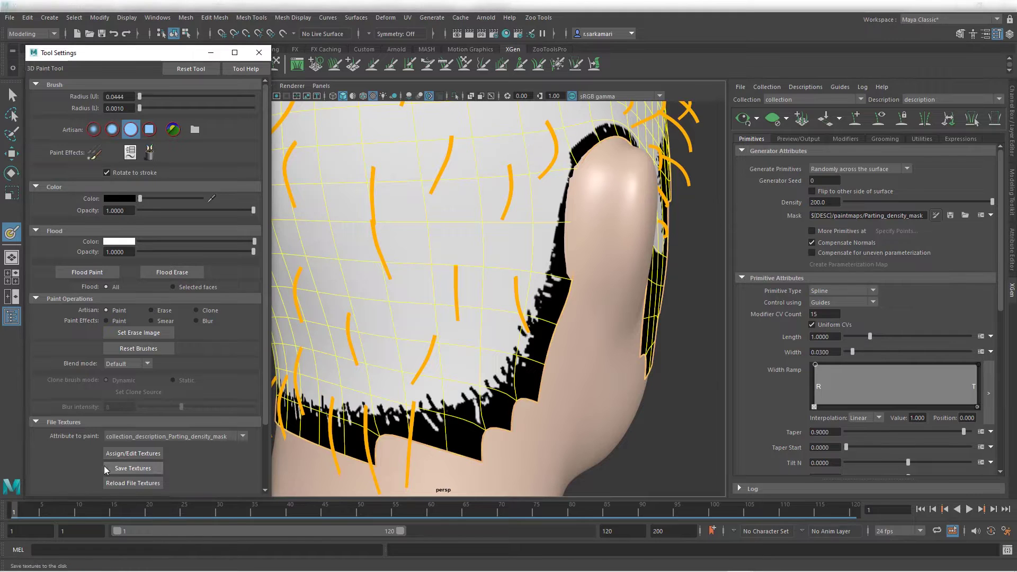
left_click(133, 453)
type("2048")
key("Tab")
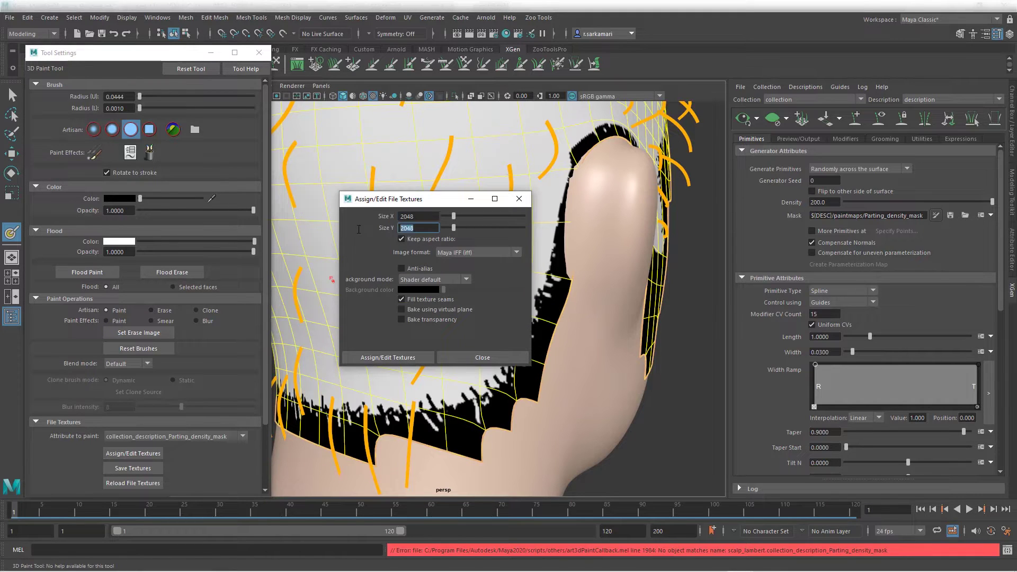
type("2065")
left_click(483, 358)
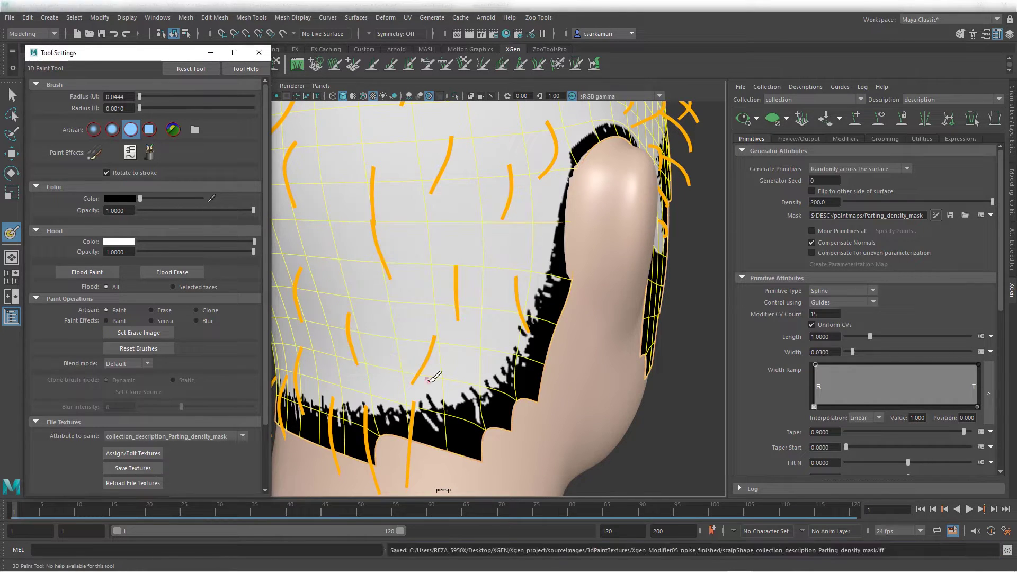
- Close the 3D Paint Tool and show the settings of the description's Clumping1 modifier
mouse_move(433, 377)
left_mouse_down("alt")
mouse_move(403, 339)
mouse_move(425, 303)
mouse_move(341, 320)
mouse_move(339, 308)
mouse_move(297, 291)
mouse_move(367, 333)
left_mouse_up("alt")
left_click(260, 53)
left_click(12, 96)
left_click(76, 213, "ctrl")
left_click(68, 214)
left_click(858, 138)
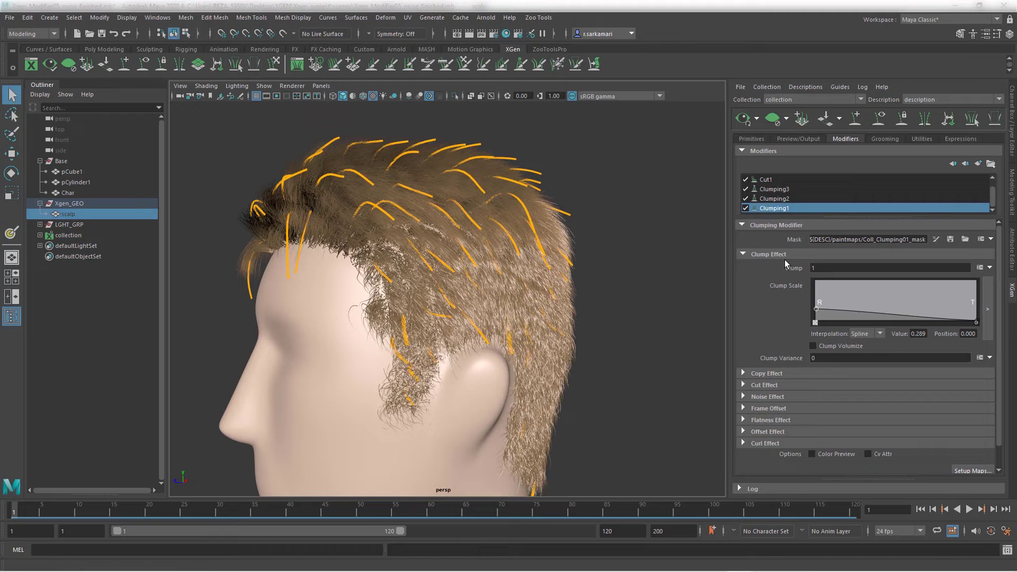
- Make the scalp mesh visible with the hair preview cleared and open the Clumping1 mask for painting
left_click(773, 118)
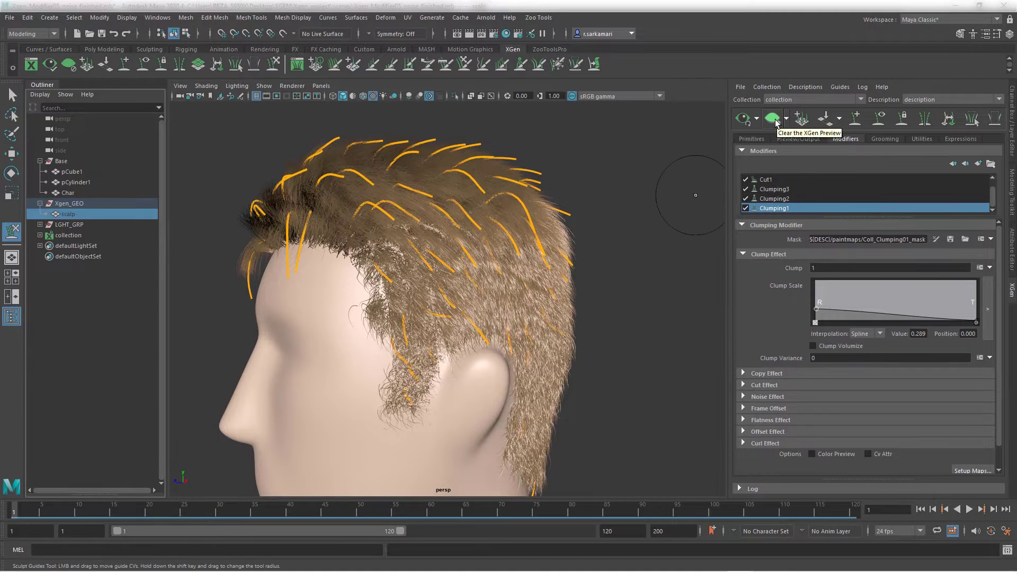
left_click(69, 223)
left_click(70, 215)
key("h")
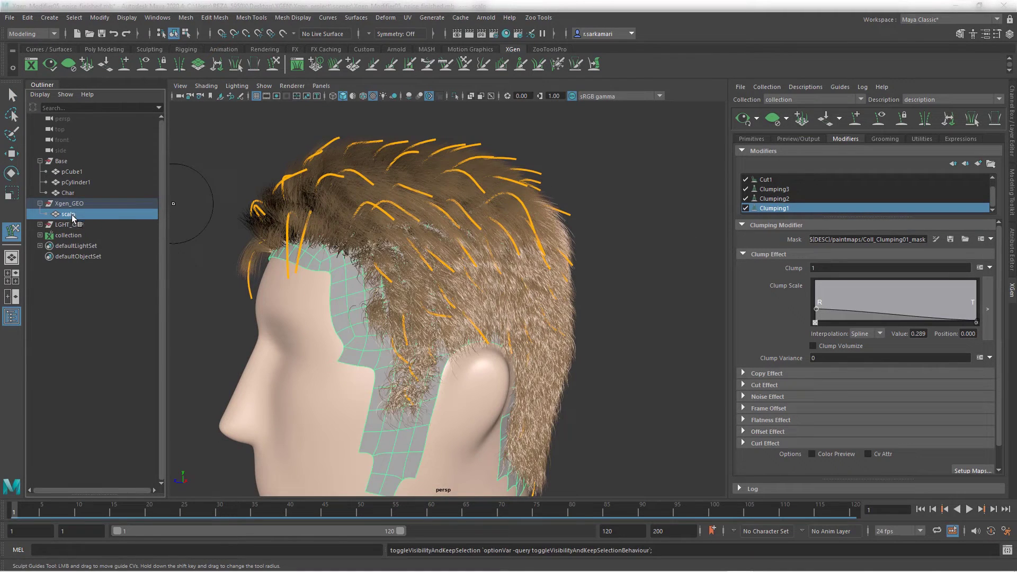
left_click(773, 120)
left_click(937, 240)
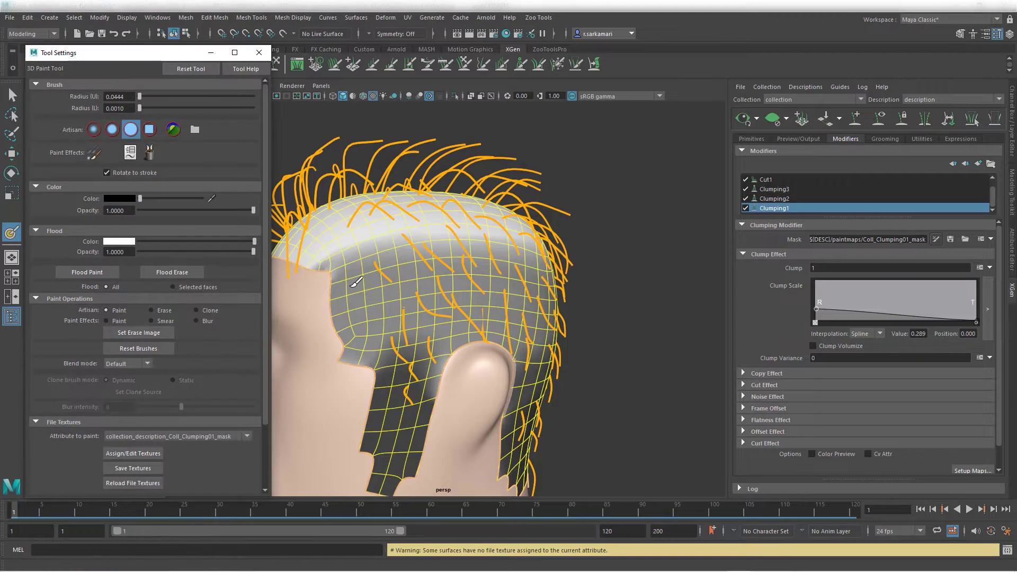
left_click(936, 239)
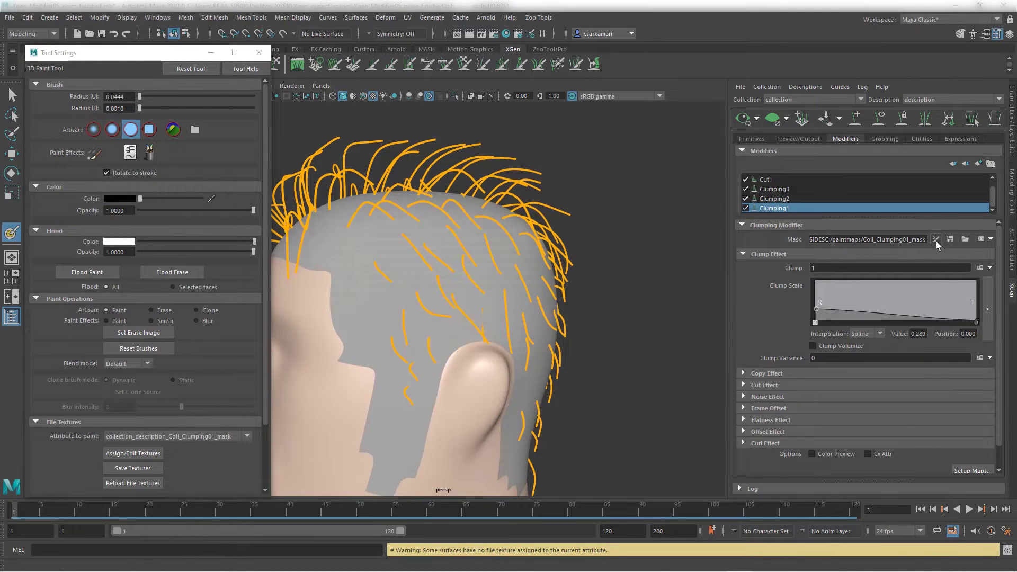
left_click_drag(403, 281, 418, 281)
left_click(27, 17)
left_click(46, 36)
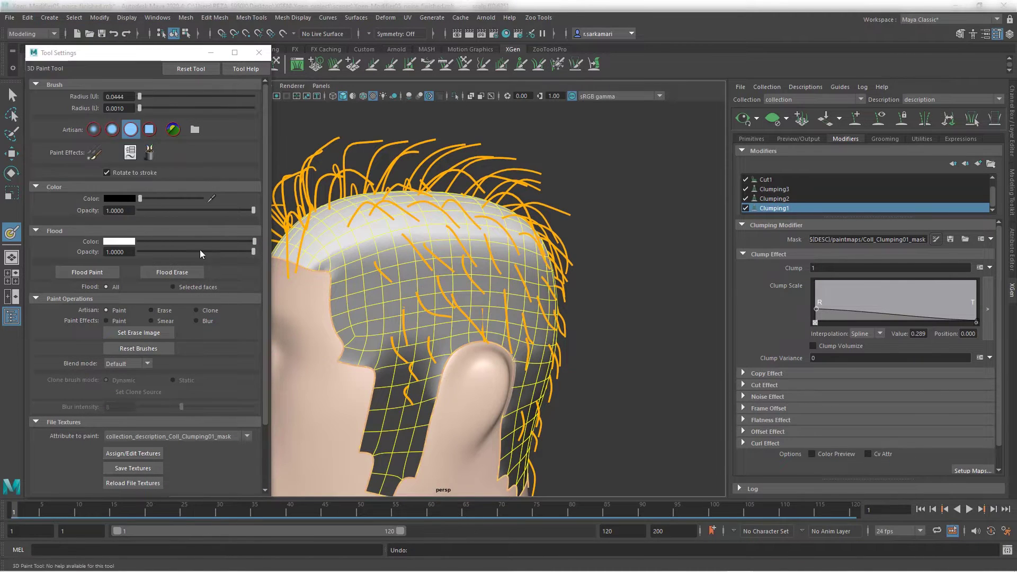
- Set the brush color value to 0.35 and paint a gray band around the head below the white crown of the Clumping1 mask
left_click(120, 199)
left_click(120, 199)
left_click(79, 251)
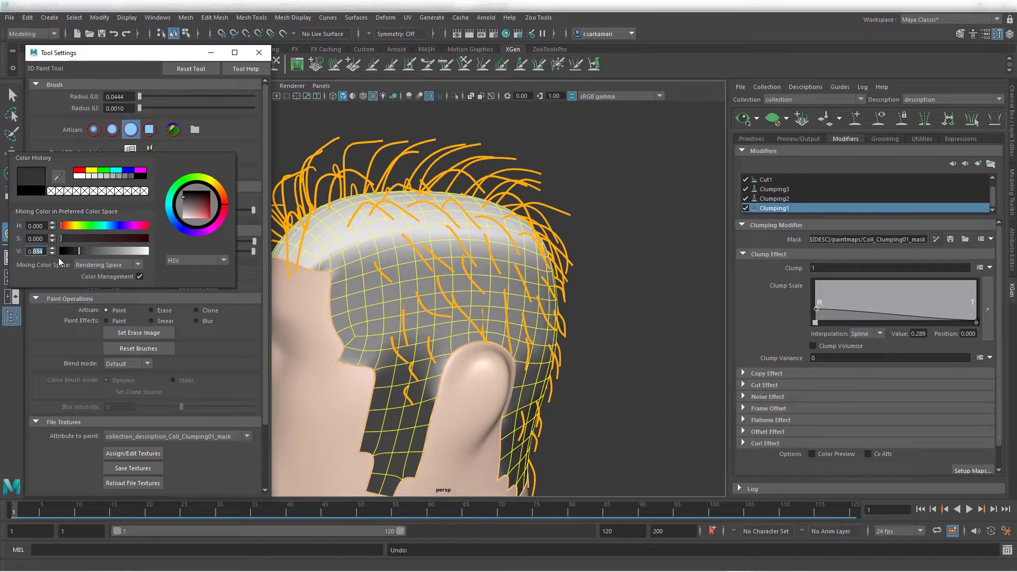
type("35")
key("Return")
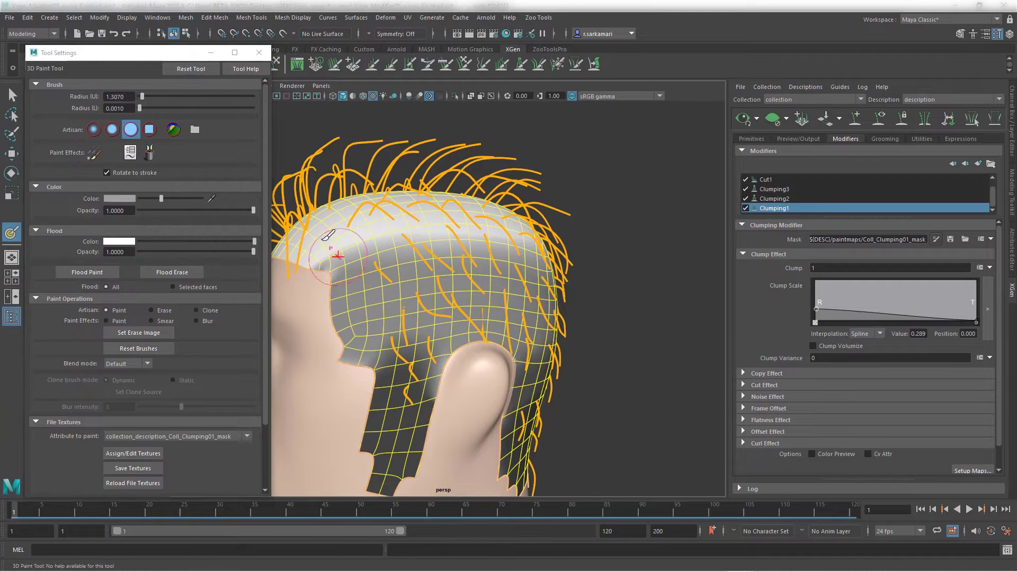
scroll(133, 413, "down", 2)
left_click(80, 464)
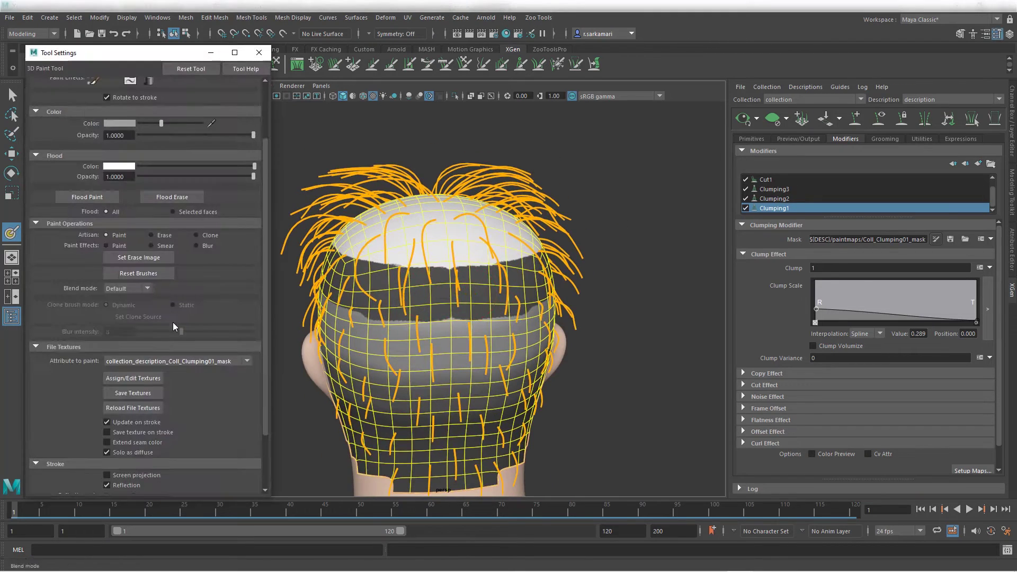
- Blur the edge between the white crown and the gray band of the Clumping1 mask at intensity 8
left_click_drag(439, 311, 420, 322)
left_click_drag(477, 316, 387, 313)
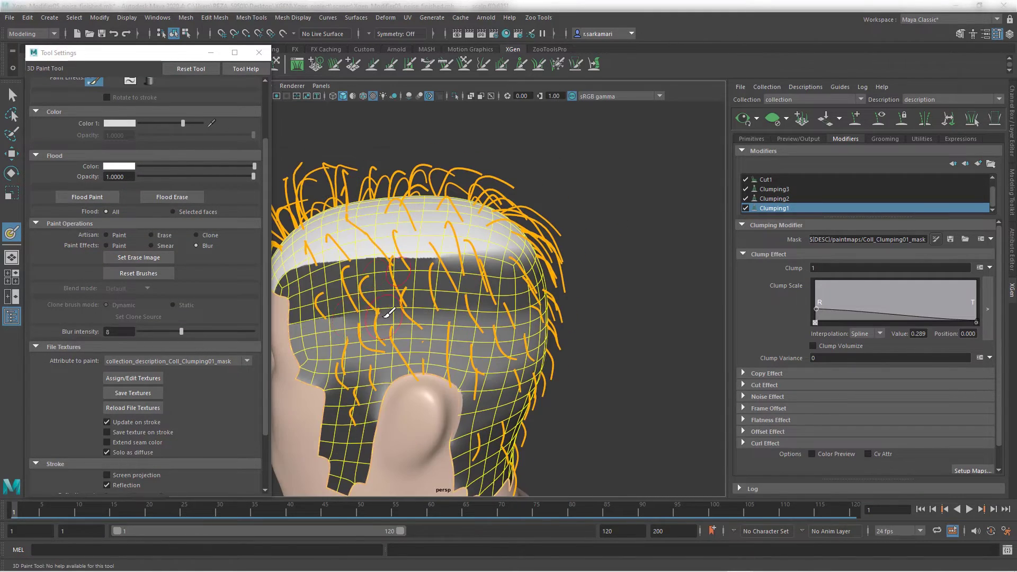
left_click_drag(387, 313, 334, 320)
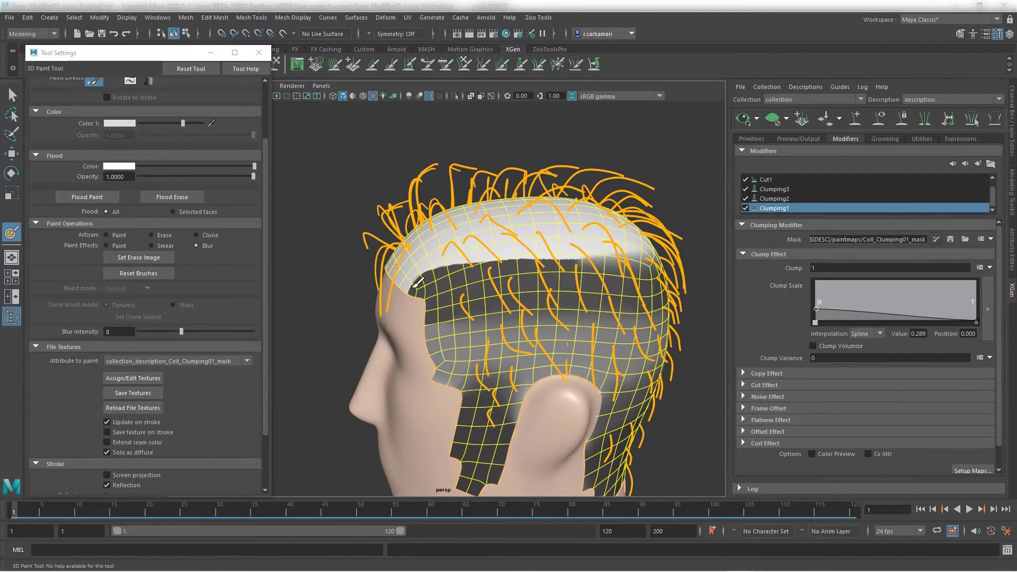
left_click_drag(427, 281, 644, 258)
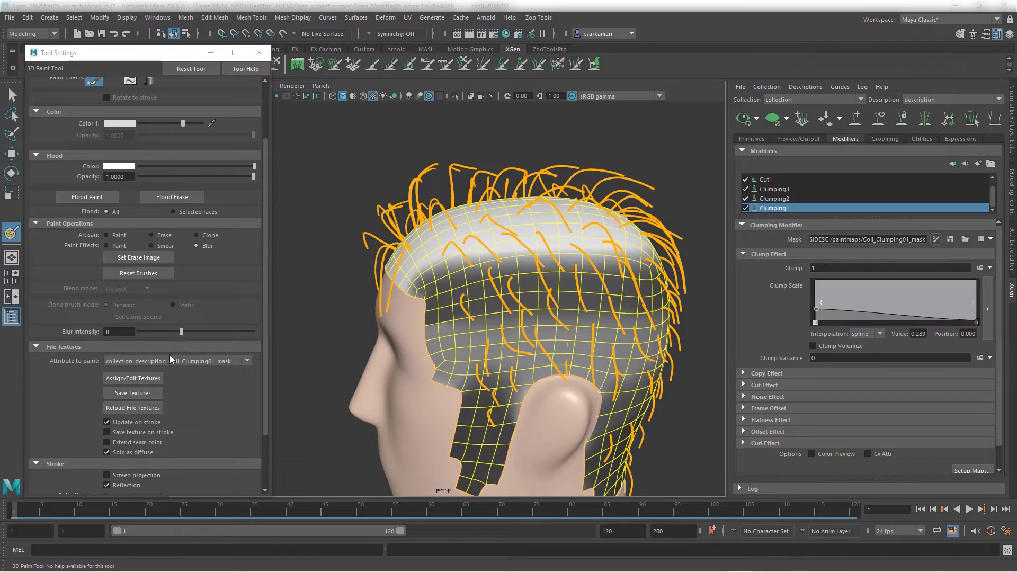
- Save the painted Clumping1 mask, refresh the hair preview and check the hairstyle from several sides
left_click(950, 239)
left_click(744, 119)
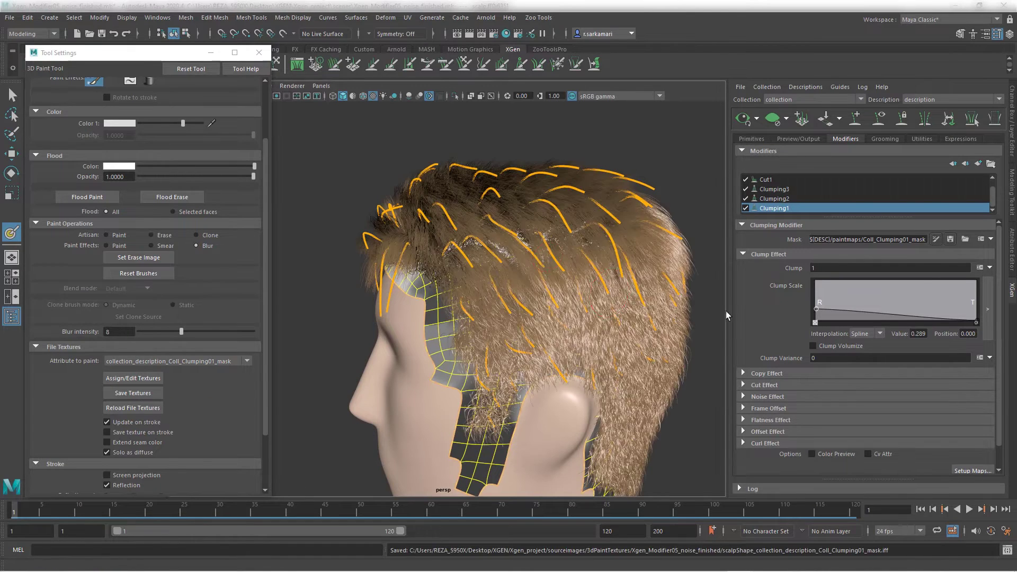
scroll(514, 259, "down", 3)
left_click_drag(511, 258, 742, 270, "alt")
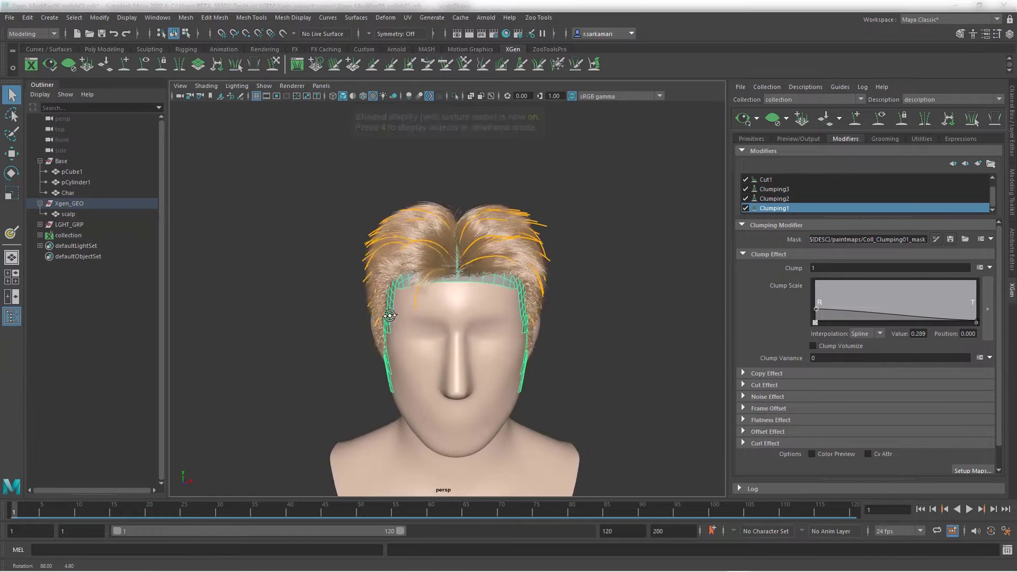
left_click_drag(403, 276, 297, 268, "alt")
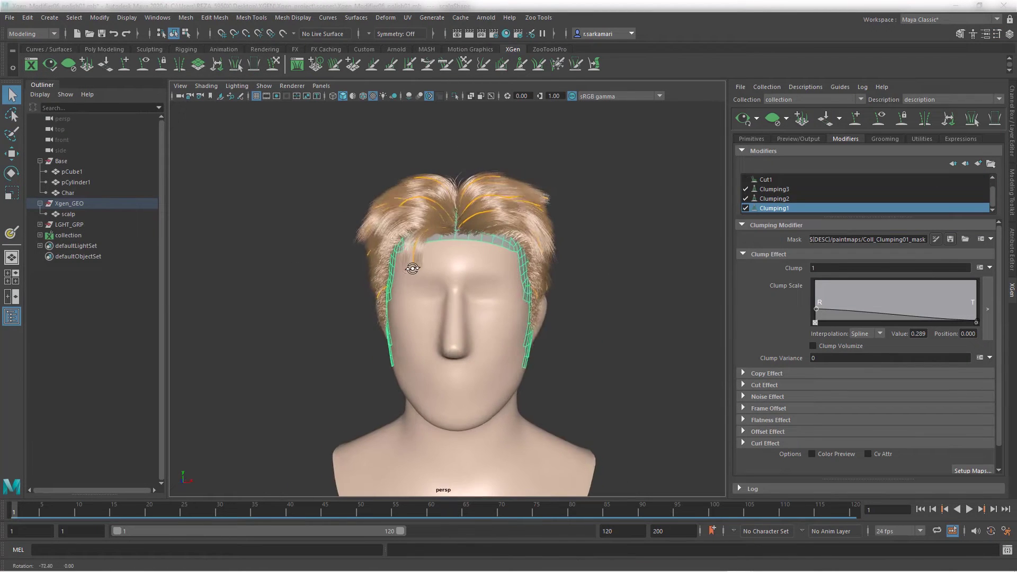
- Try an amount of 0.5*$cLength for the Cut1 modifier and check the hair length
left_click(765, 179)
type("2")
key("Return")
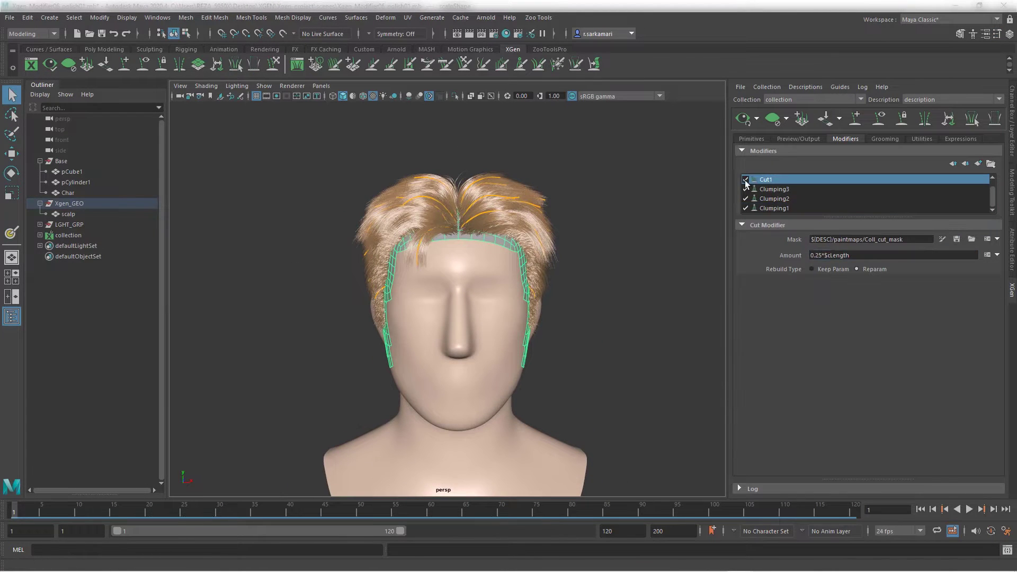
type("5")
key("Return")
left_click_drag(371, 402, 620, 393, "alt")
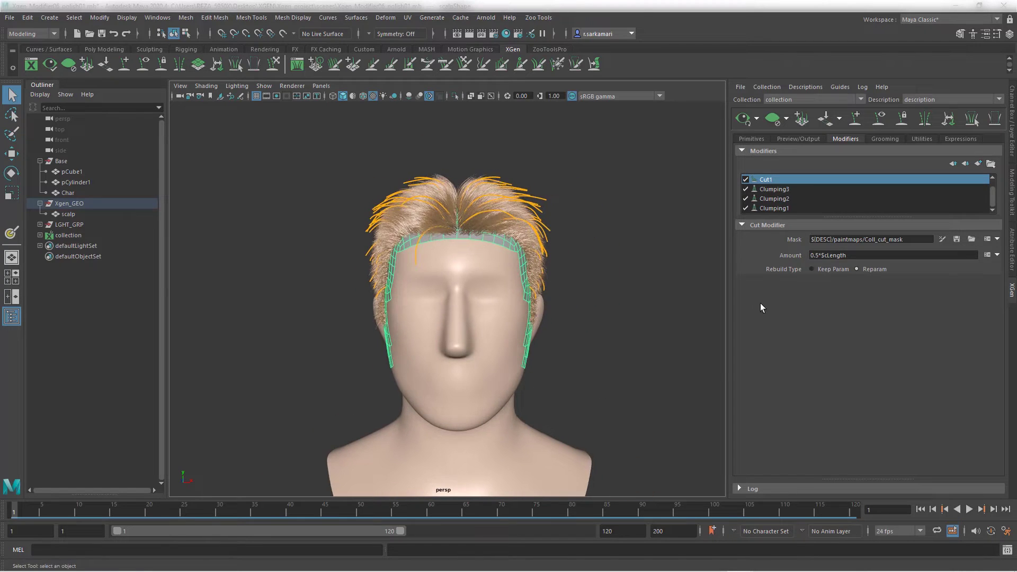
- Try smaller cut amounts for the Cut1 modifier, including a factor of 0.25
type("1")
key("Return")
left_click_drag(820, 255, 816, 256)
type("25")
key("Return")
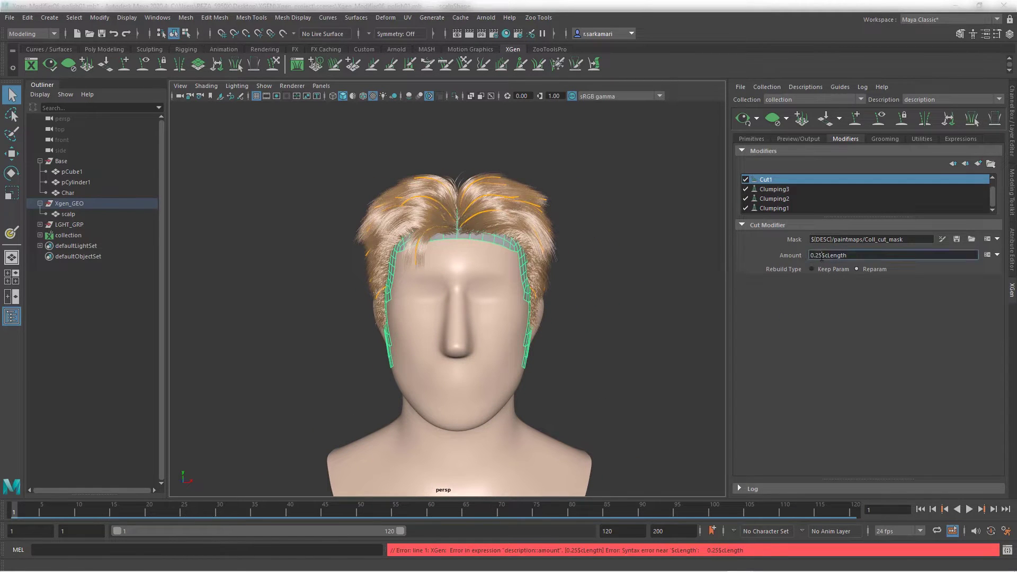
- Set the Cut1 modifier's amount to 0.3*$cLength
type("3")
key("Return")
left_click(816, 255)
type("*")
key("Return")
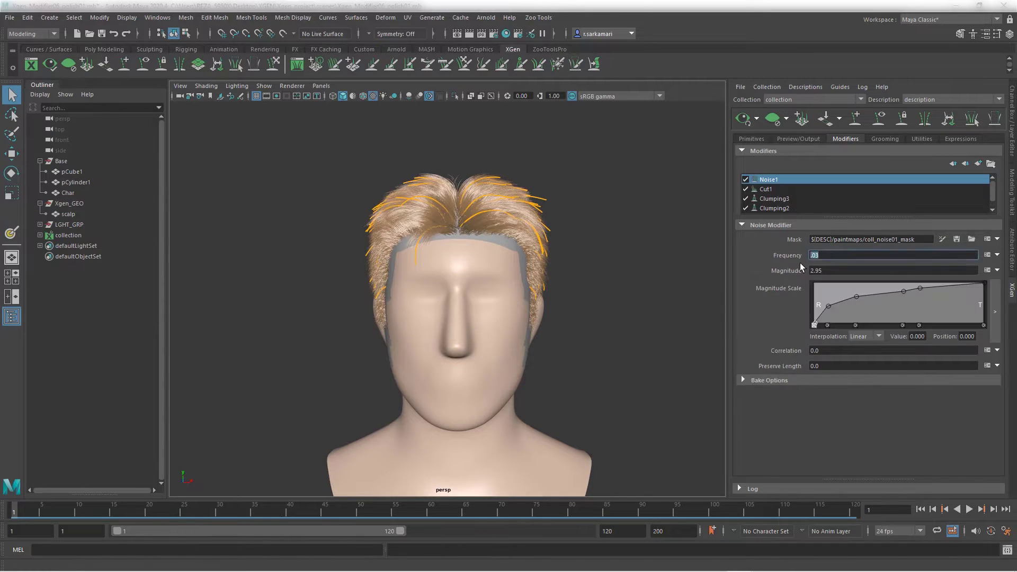
- Test a frequency of .01 on the Noise1 modifier and set it to .03
type(".01")
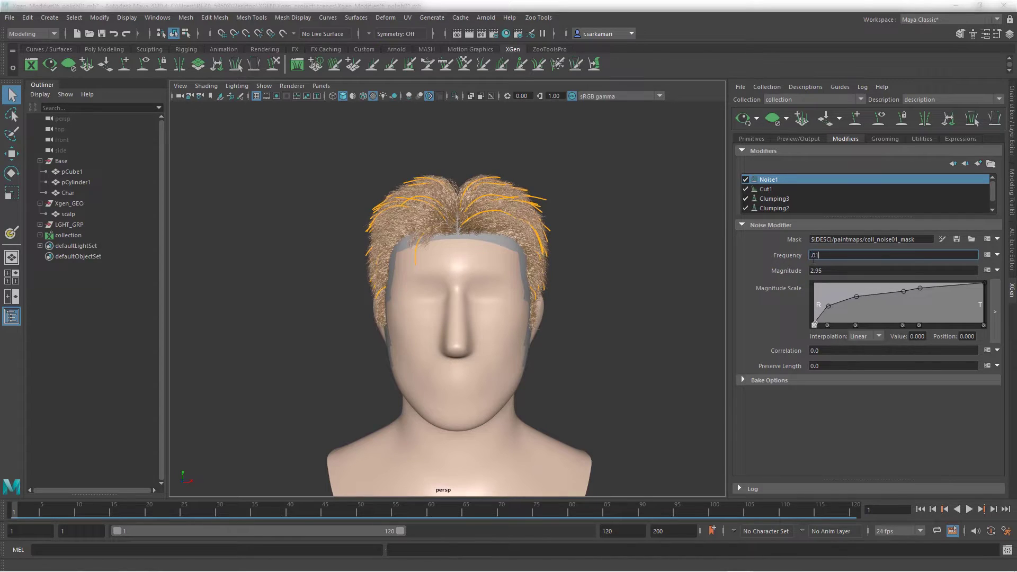
key("BackSpace")
type("3")
key("Return")
- Sculpt a short guide on the upper left side of the head to cover the visible scalp and refresh the preview
left_click_drag(698, 360, 538, 368, "alt")
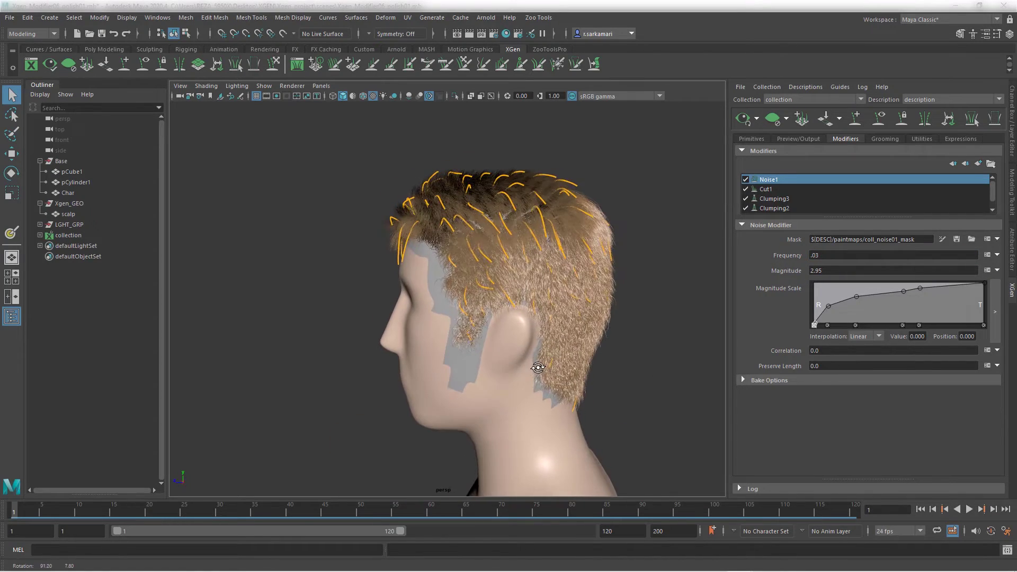
right_click_drag(539, 367, 575, 339, "alt")
middle_click_drag(575, 275, 514, 330, "alt")
left_click_drag(514, 330, 479, 339, "alt")
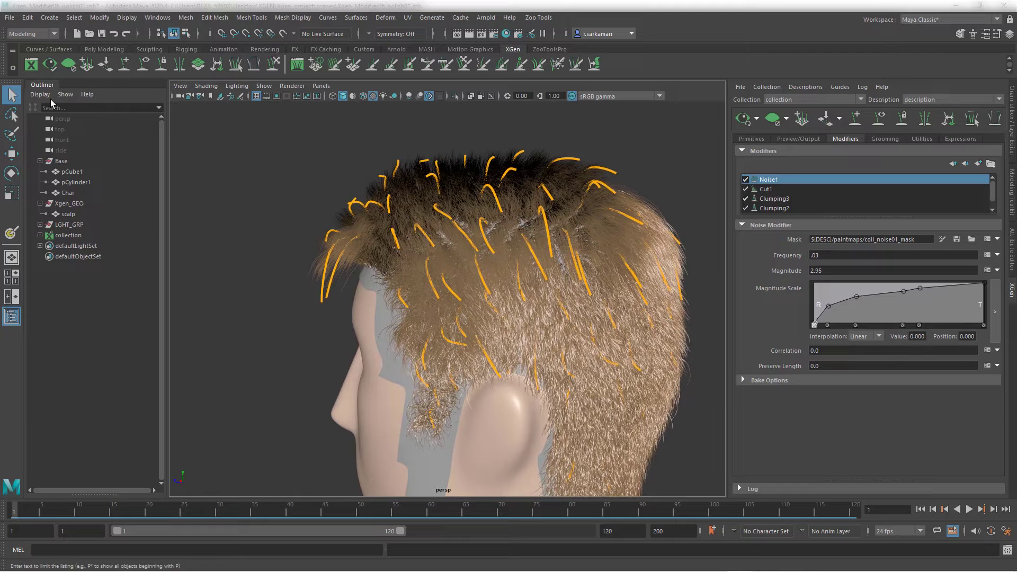
left_click(498, 210)
left_click(435, 216)
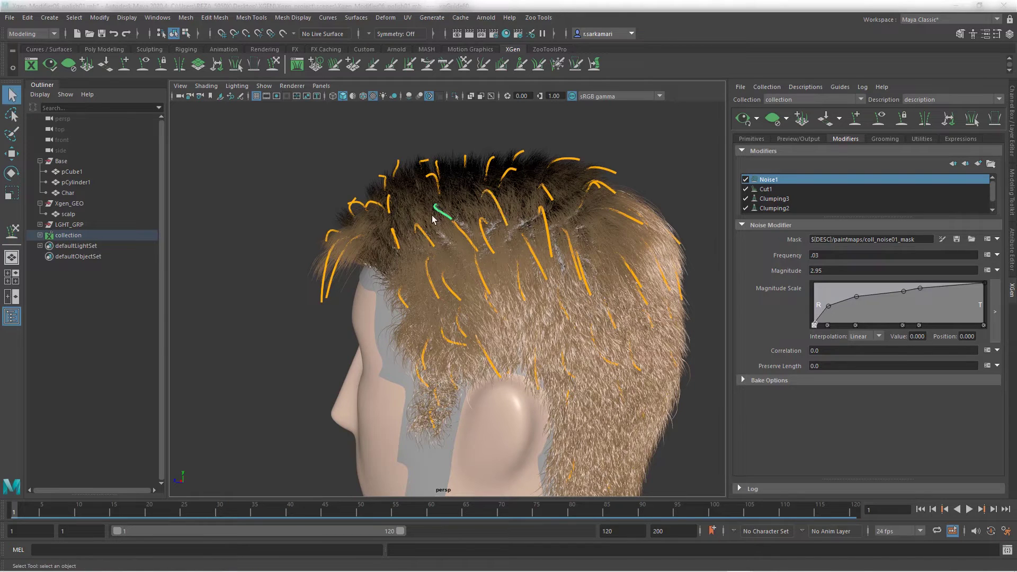
key("y")
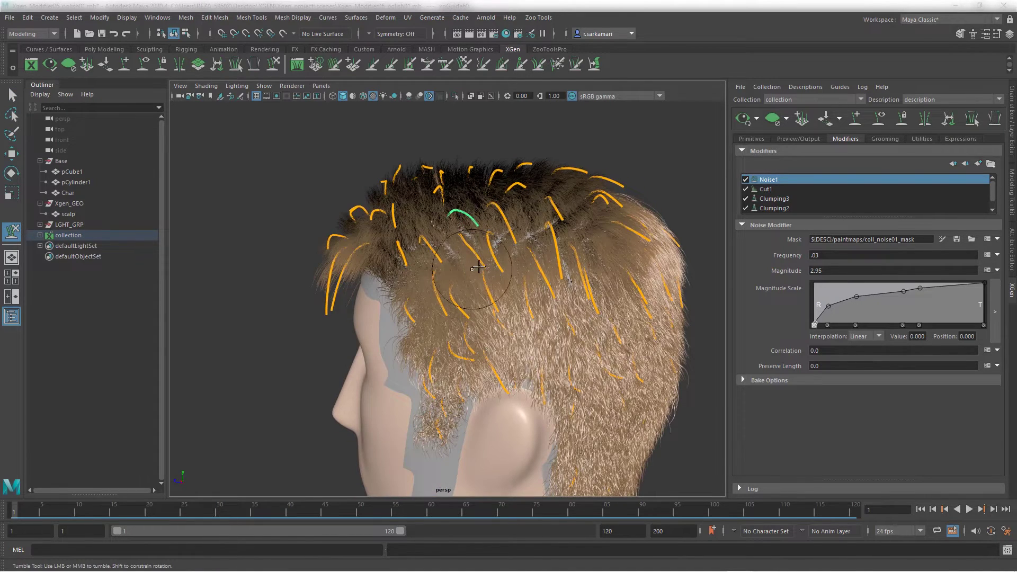
left_click(743, 119)
- Sculpt the guide farther back on the upper left side over the bare scalp patch and refresh the preview
left_click_drag(535, 276, 493, 275, "alt")
left_click(12, 96)
left_click(513, 209)
left_click(520, 209)
left_click(12, 232)
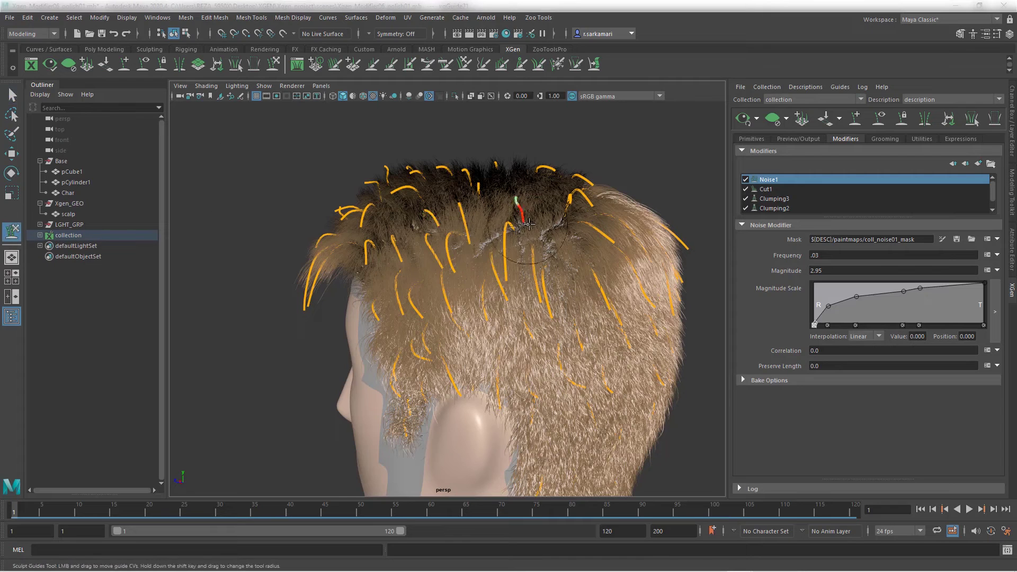
left_click_drag(528, 224, 506, 228)
left_click(742, 122)
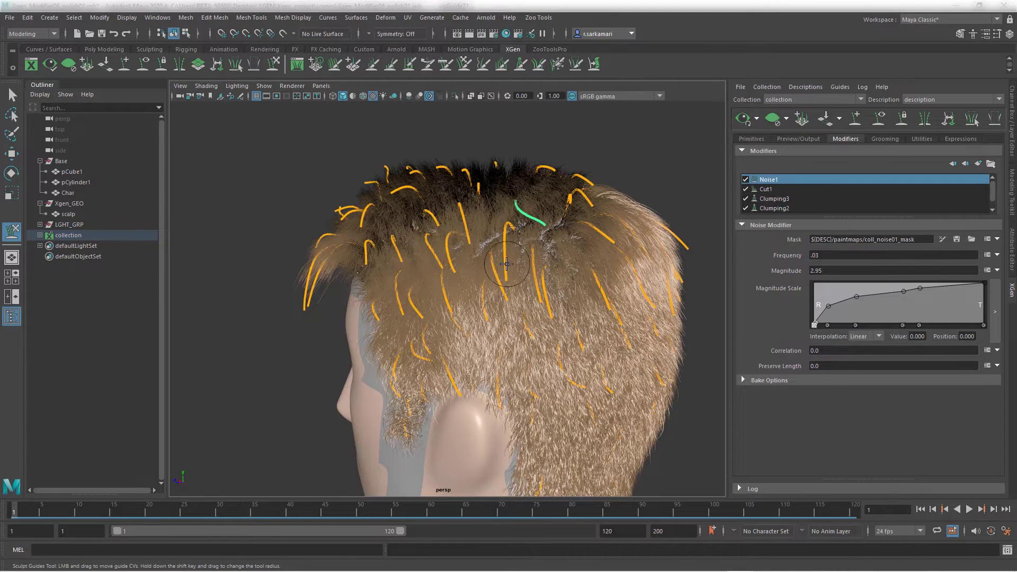
- Bend the long guide below the bare patch on the head's left side toward the back and refresh the preview
key("q")
left_click(506, 264)
key("y")
left_click_drag(506, 280, 549, 269)
left_click(746, 122)
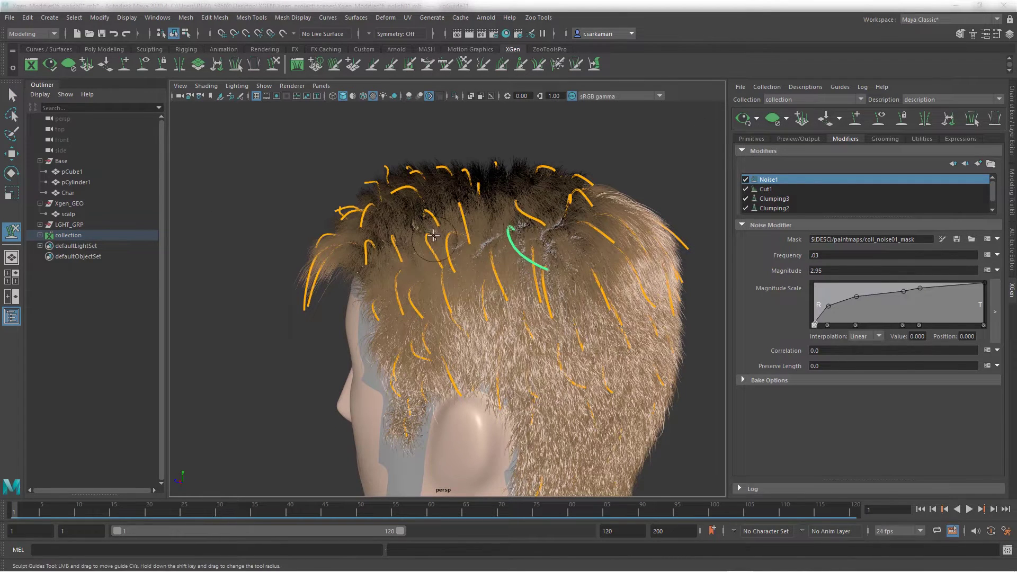
- Sculpt the guides above the right ear backward over the bare scalp patches
mouse_move(724, 132)
left_mouse_down("alt")
mouse_move(465, 325)
mouse_move(249, 340)
mouse_move(241, 206)
mouse_move(316, 246)
mouse_move(431, 272)
left_mouse_up("alt")
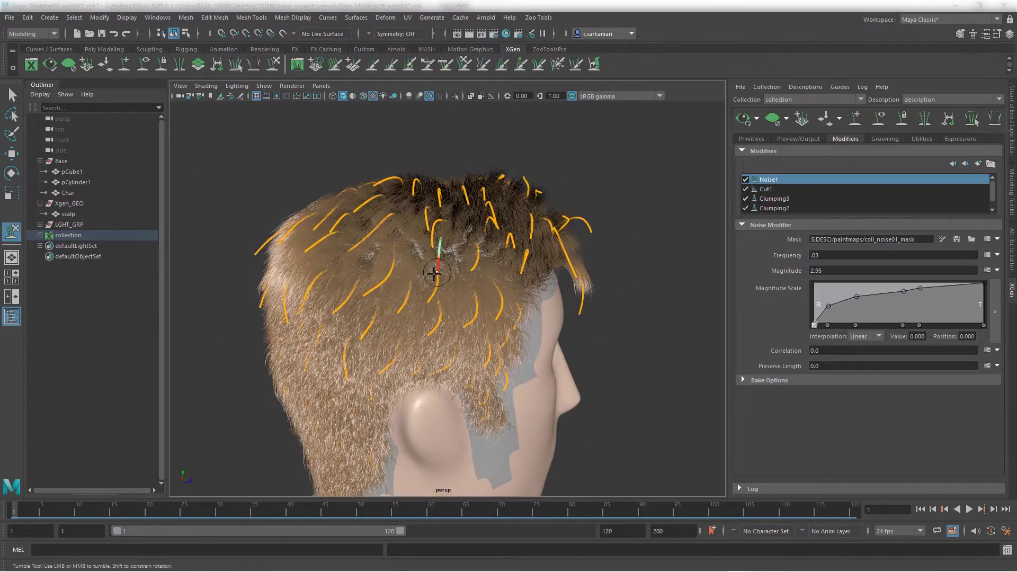
key("q")
key("y")
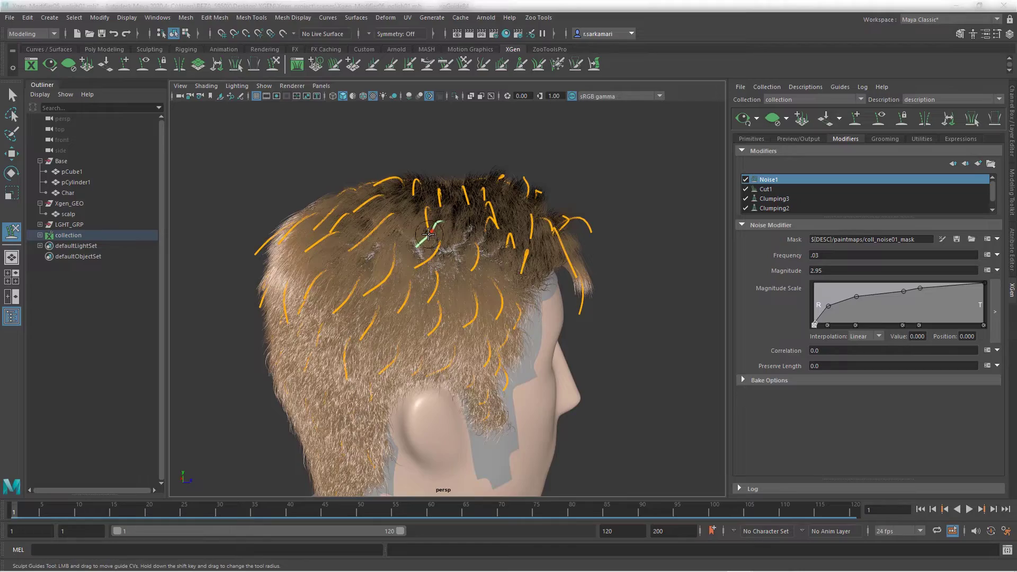
- Reshape further guides on the upper right side of the head and refresh the hair preview
mouse_move(428, 237)
left_mouse_down("alt")
mouse_move(323, 240)
mouse_move(424, 252)
left_mouse_up("alt")
right_click_drag(424, 252, 460, 265, "alt")
middle_click_drag(460, 265, 463, 343, "alt")
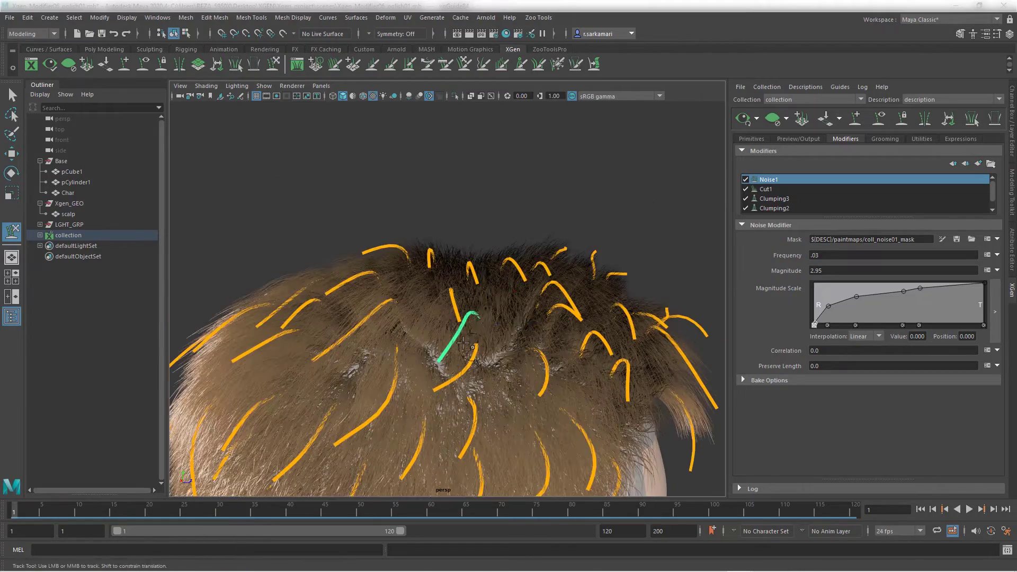
key("w")
left_click(457, 316)
left_click(273, 65)
mouse_move(456, 324)
left_mouse_down()
mouse_move(423, 331)
mouse_move(390, 377)
mouse_move(432, 405)
mouse_move(381, 461)
mouse_move(388, 473)
mouse_move(438, 424)
mouse_move(390, 422)
left_mouse_up()
left_click_drag(598, 329, 578, 298)
left_click(11, 95)
left_click(743, 119)
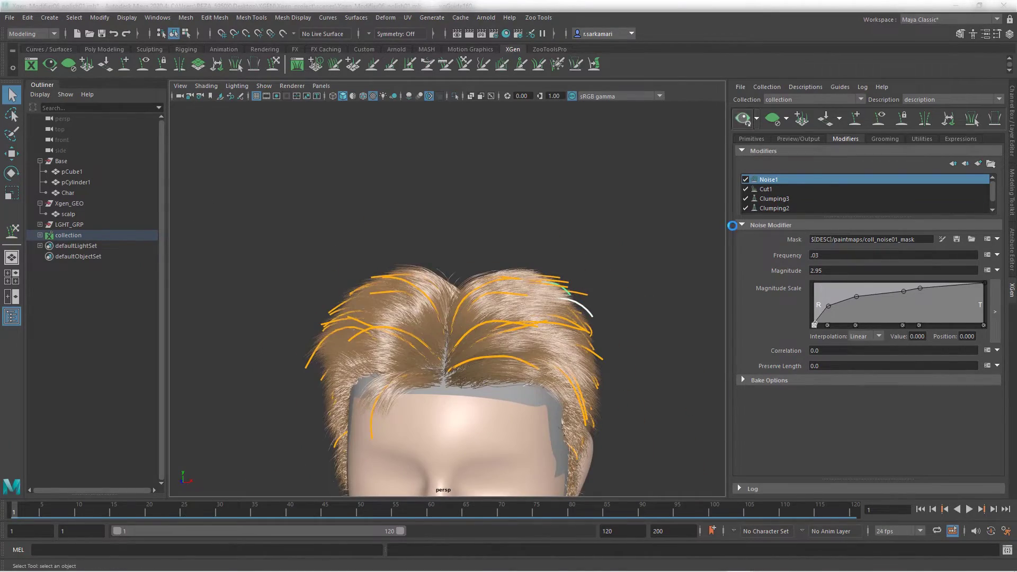
- Light the viewport with all scene lights
left_click_drag(660, 318, 656, 295, "alt")
middle_click_drag(656, 295, 676, 317, "alt")
left_click(382, 96)
- Show the lights in the viewport and rotate rim_LGHT from LGHT_GRP to change its direction on the head
left_click_drag(348, 226, 339, 233, "alt")
left_click(40, 224)
left_click(74, 256)
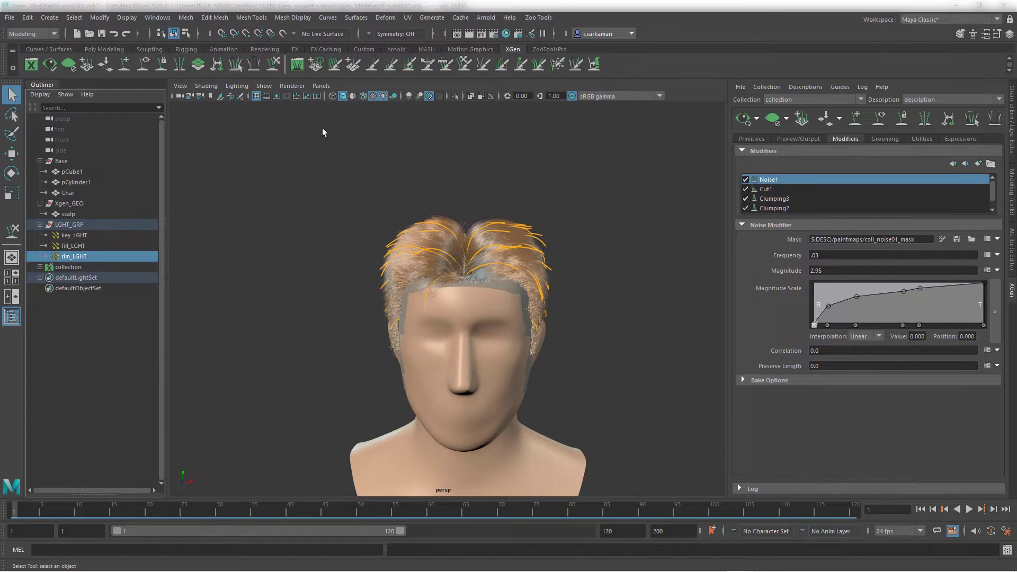
left_click(264, 86)
left_click(276, 227)
scroll(277, 313, "down", 5)
key("e")
mouse_move(278, 333)
left_mouse_down()
mouse_move(269, 305)
mouse_move(284, 341)
mouse_move(269, 308)
mouse_move(259, 329)
mouse_move(271, 362)
mouse_move(280, 350)
left_mouse_up()
- Turn off specular emission for rim_LGHT and set its intensity to 1
key("ctrl+a")
left_click(932, 258)
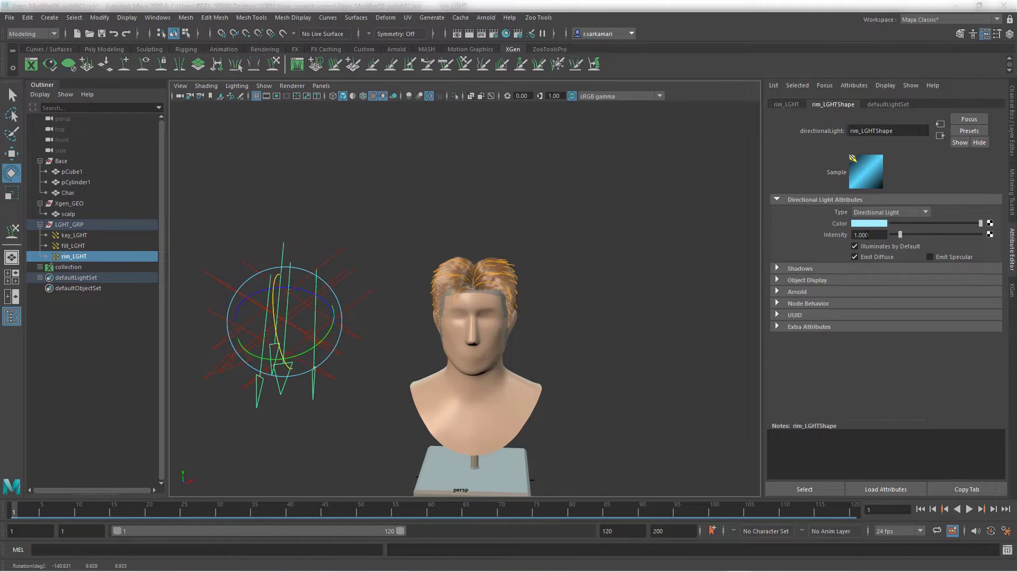
key("Return")
mouse_move(403, 371)
left_mouse_down("alt")
mouse_move(551, 387)
mouse_move(413, 379)
left_mouse_up("alt")
left_click_drag(877, 234, 826, 236)
type("1")
key("Return")
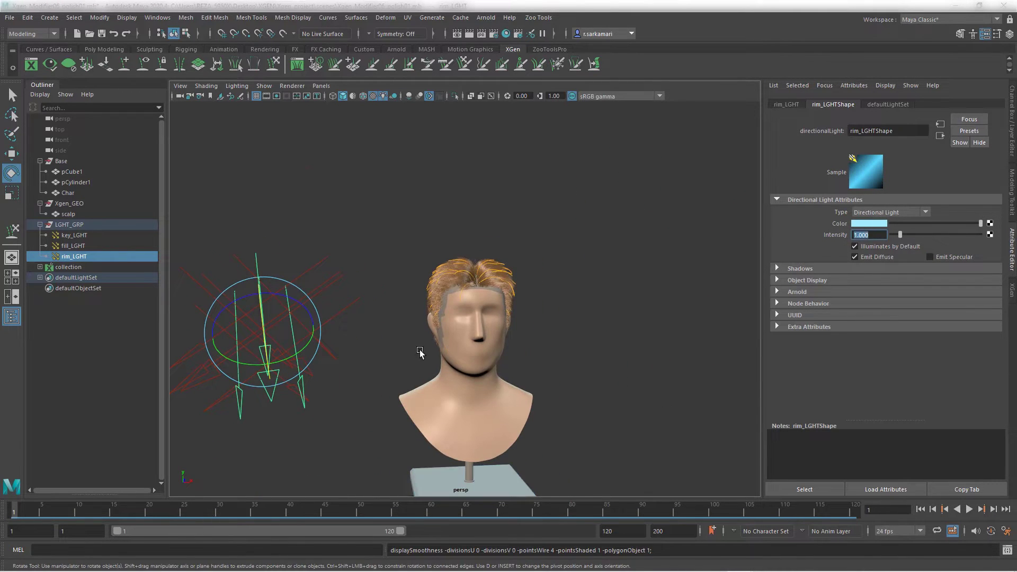
- Turn on viewport shadows and hide the lights from the view
scroll(477, 341, "up", 5)
mouse_move(502, 340)
left_mouse_down("alt")
mouse_move(555, 334)
mouse_move(487, 332)
left_mouse_up("alt")
left_click(394, 96)
scroll(455, 303, "down", 3)
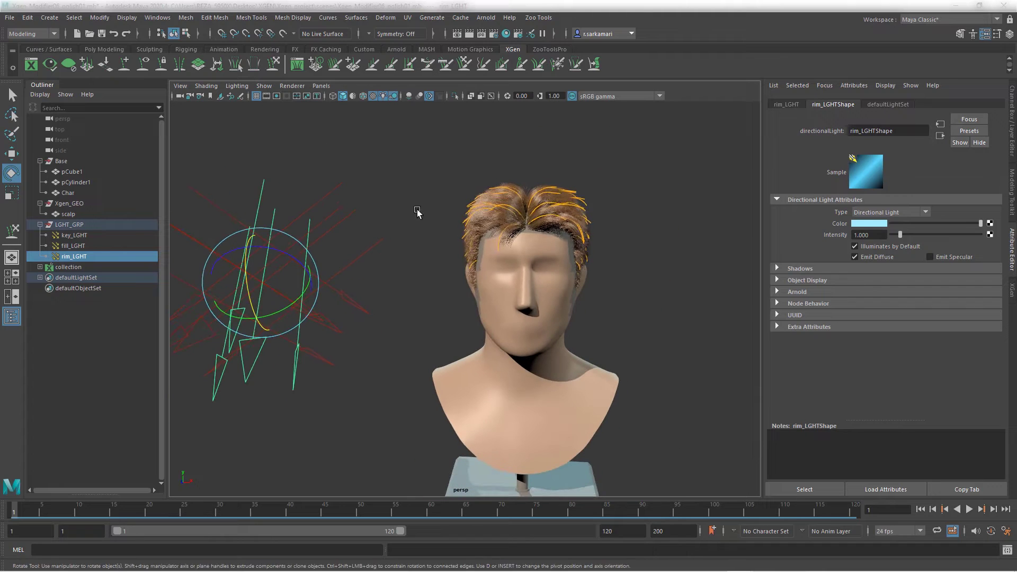
left_click(264, 86)
left_click(275, 227)
left_click(41, 224)
- Set the scalp_lyr display layer to reference and hide the scalp mesh, saving the scene
left_click(65, 213)
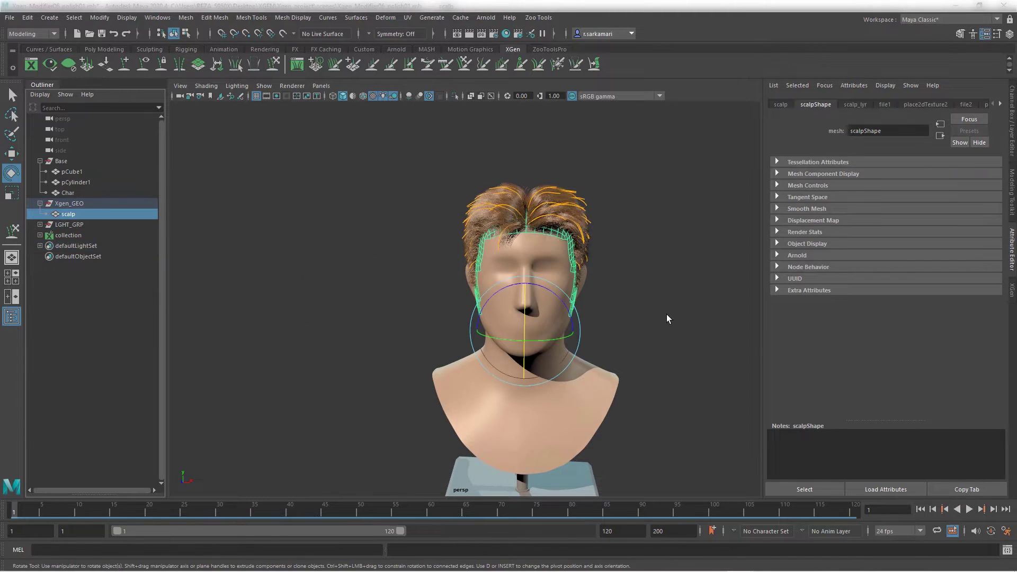
key("ctrl+a")
left_click(906, 430)
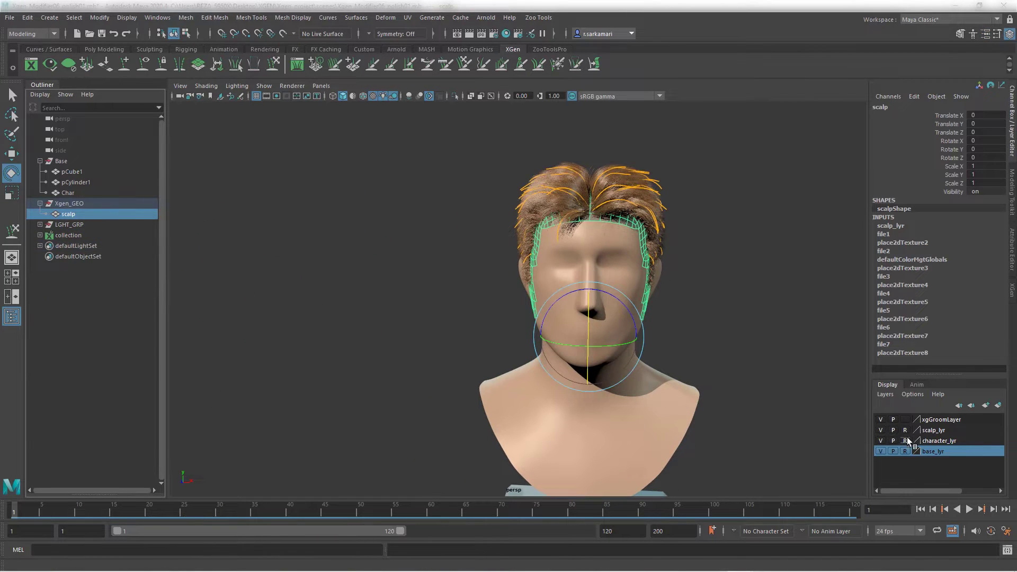
key("h")
key("ctrl+s")
- Set the Noise1 modifier's magnitude first to 1 and then to 2, checking the hair from the front
left_click(1011, 292)
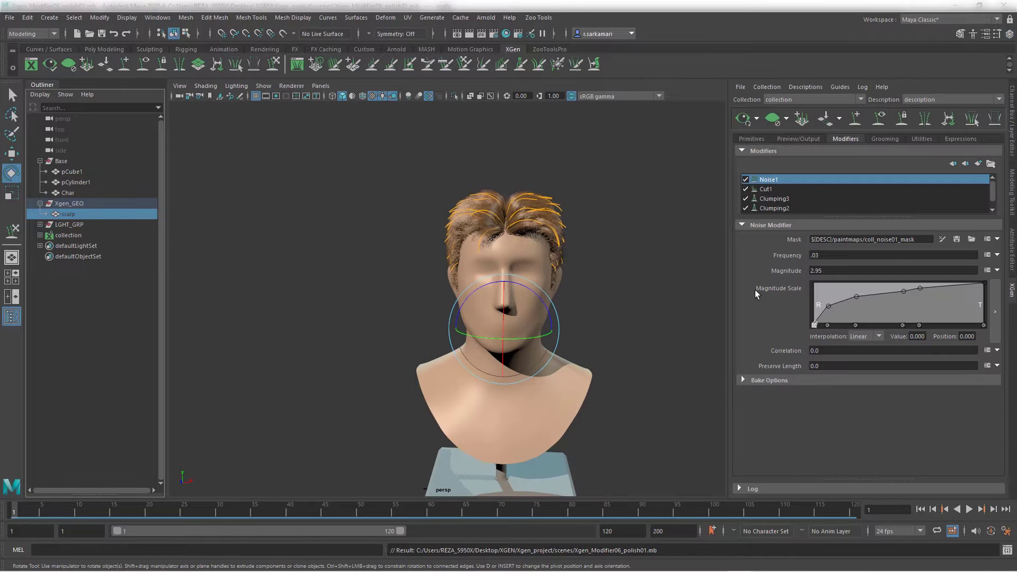
left_click_drag(367, 370, 374, 347, "alt")
right_click_drag(374, 347, 429, 350, "alt")
middle_click_drag(429, 350, 442, 379, "alt")
left_click_drag(828, 271, 786, 289)
type("1")
key("Return")
type("2")
key("Return")
left_click_drag(635, 321, 575, 285, "alt")
right_click_drag(575, 285, 515, 269, "alt")
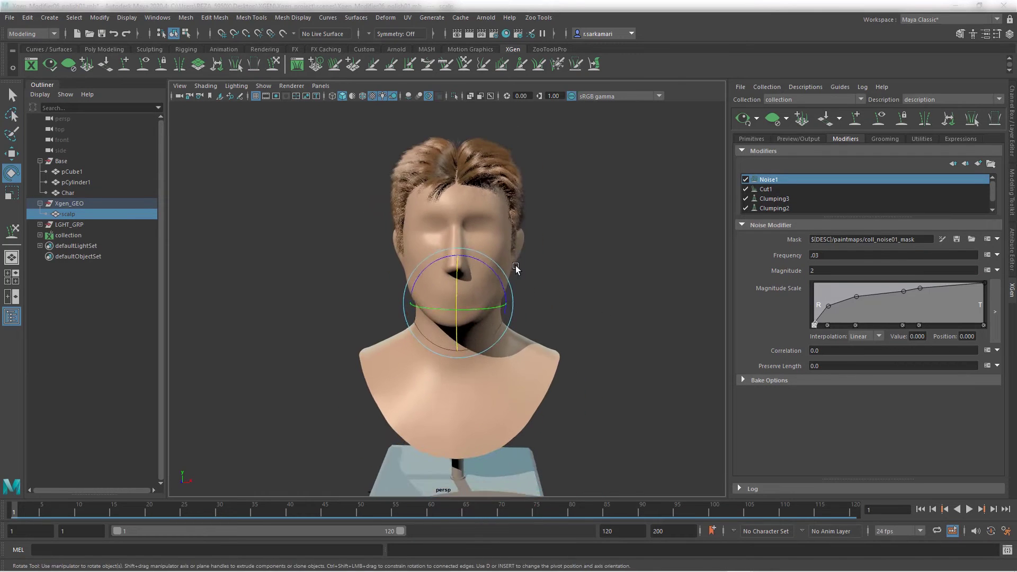
- Set the Noise1 magnitude to 2.5 and reshape its magnitude scale curve so that it rises closer to the root
left_click(821, 272)
type(".5")
key("Return")
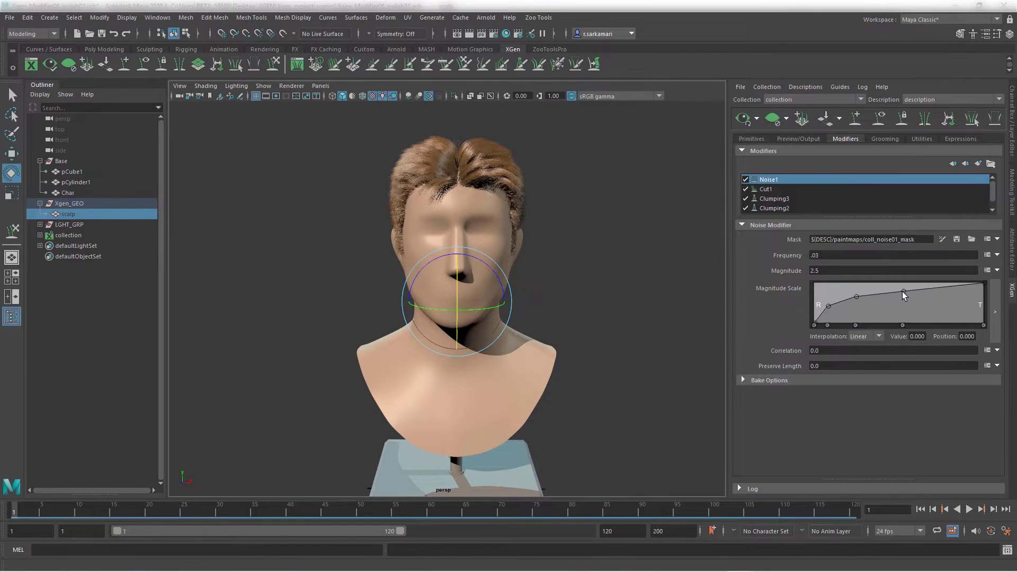
left_click_drag(903, 292, 867, 287)
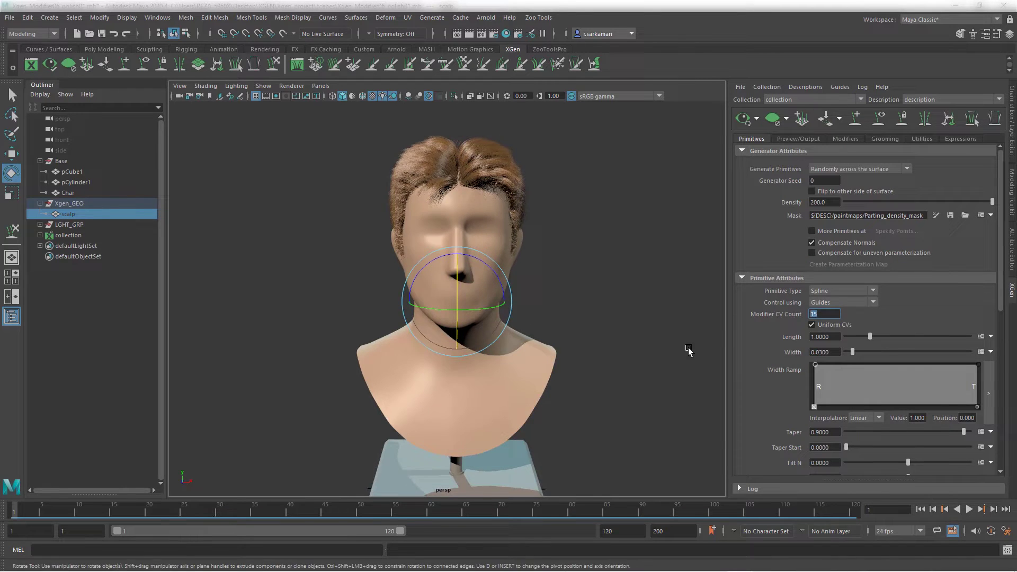
- Try modifier CV counts of 5 and 25 on the hair in side view, and return the count to 15
left_click_drag(689, 351, 536, 356, "alt")
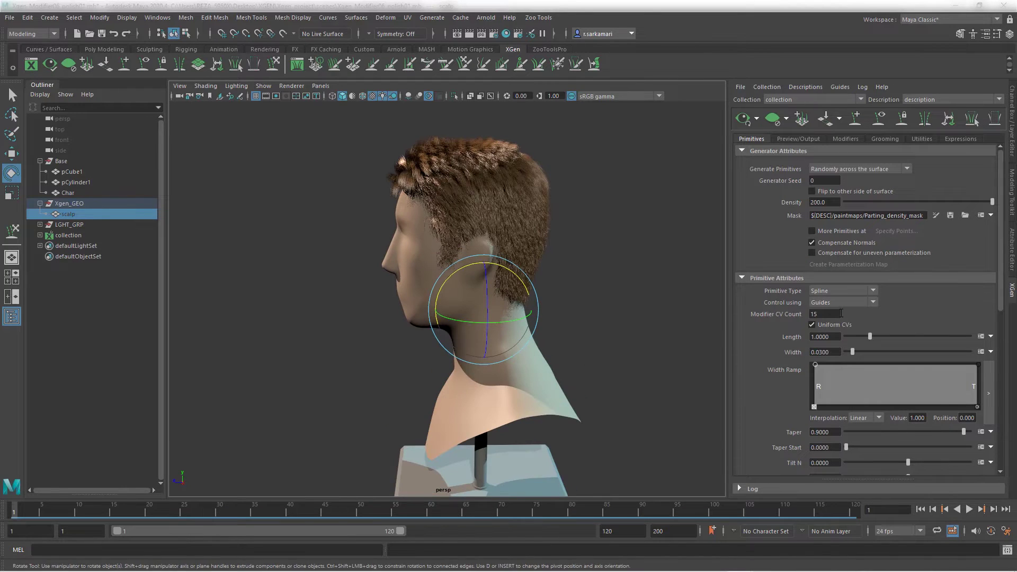
left_click_drag(822, 314, 777, 314)
type("5")
key("Return")
type("25")
key("Return")
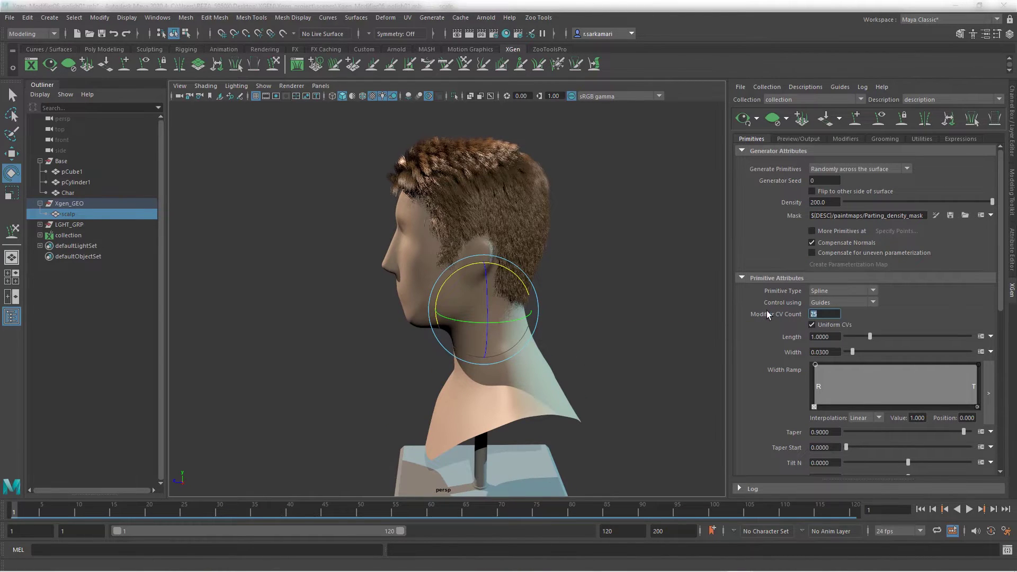
type("5")
key("Return")
type("15")
key("Return")
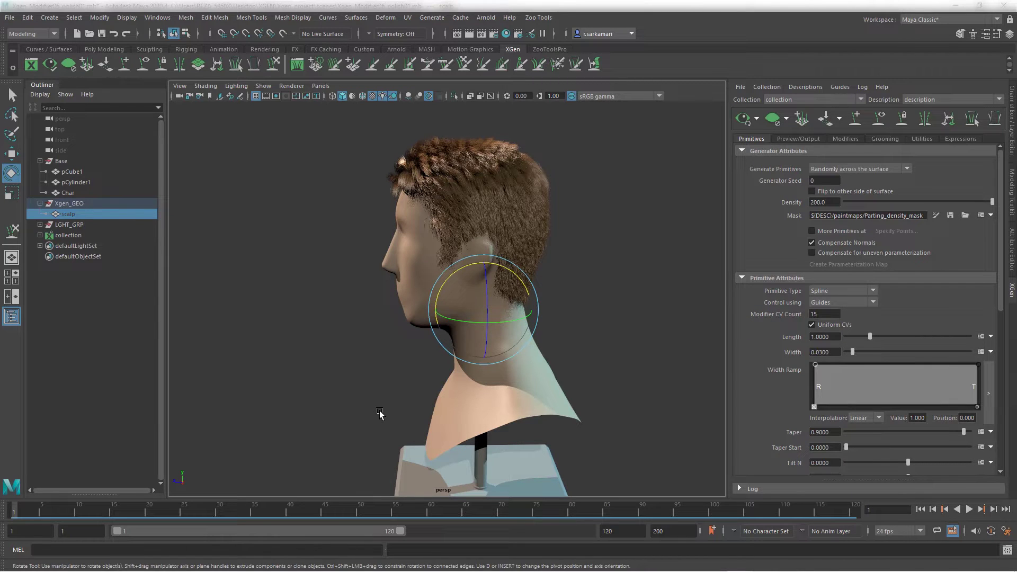
- Try hair densities of 300 and 500 in front view, and return the density to 200
left_click(797, 139)
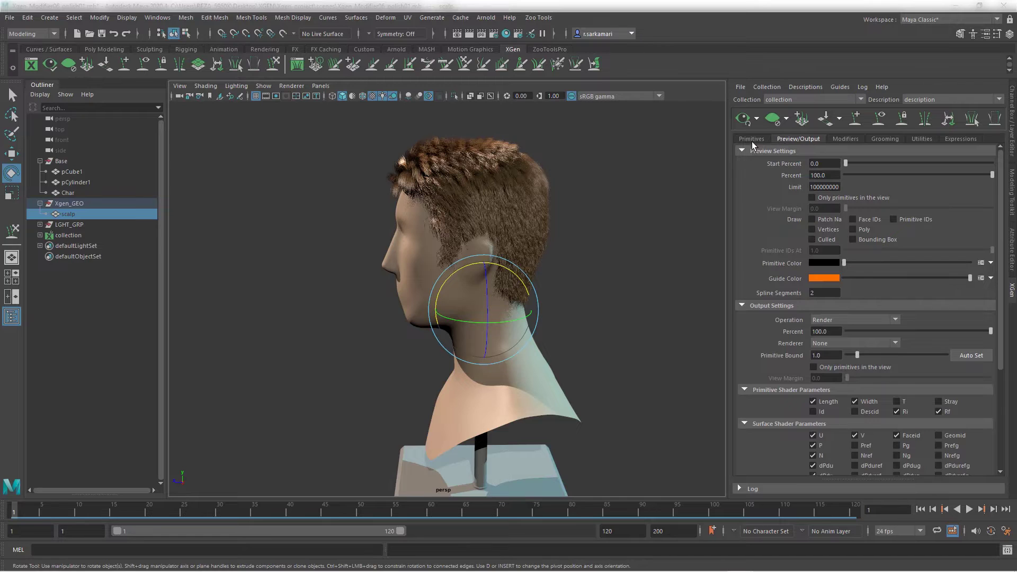
left_click(752, 141)
left_click_drag(239, 312, 381, 316, "alt")
left_click_drag(831, 202, 704, 204)
type("300")
key("Return")
left_click_drag(831, 203, 745, 205)
type("500")
key("Return")
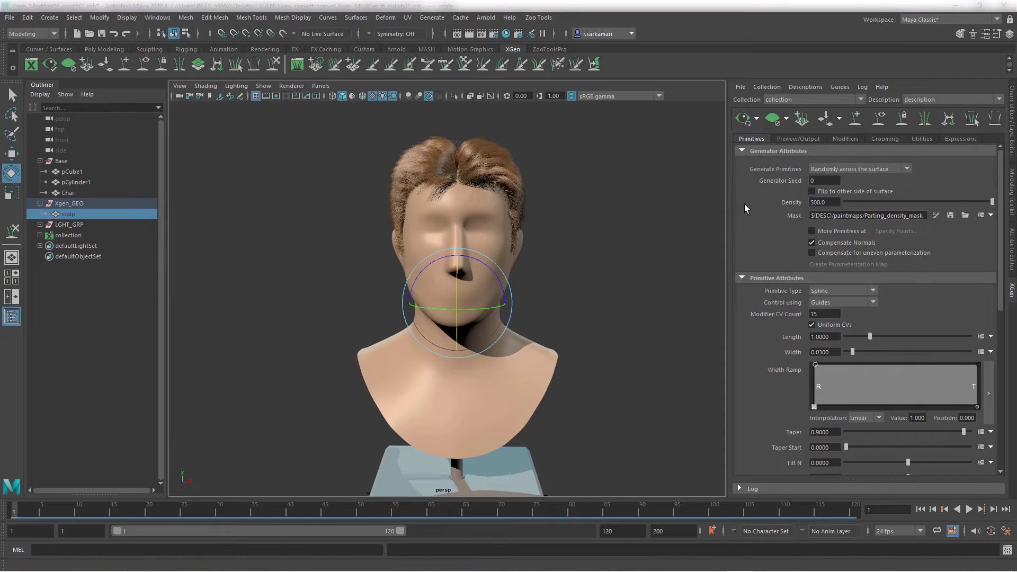
left_click_drag(831, 203, 729, 202)
type("200")
key("Return")
- Display the hair guides on the right side of the head and save the scene
left_click_drag(255, 337, 512, 303, "alt")
left_click(878, 118)
left_click(386, 291)
key("q")
key("ctrl+s")
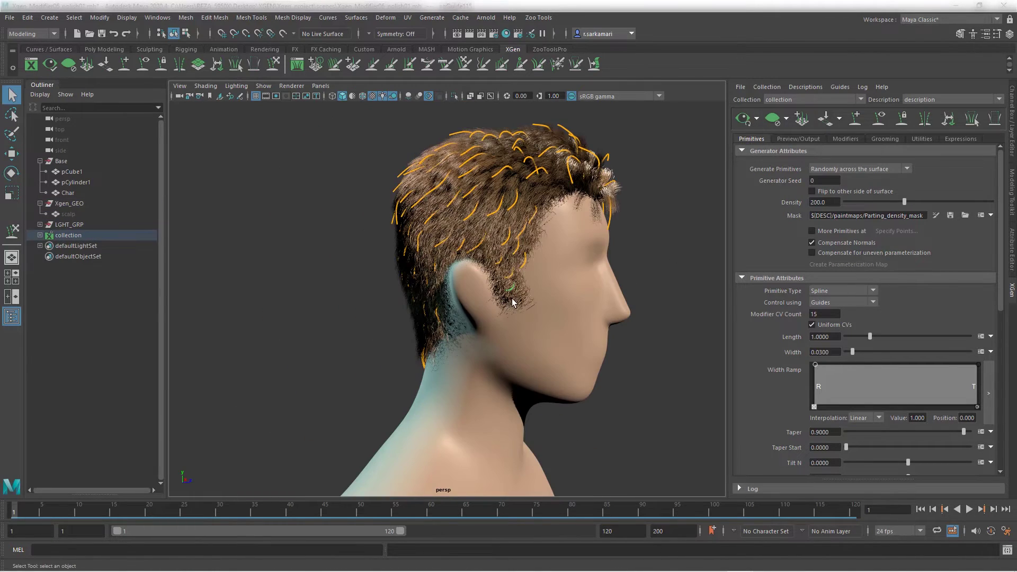
- Delete the selected sideburn guide in front of the right ear and refresh the hair preview
key("Delete")
left_click(744, 120)
left_click_drag(584, 430, 419, 428, "alt")
left_click(743, 121)
- Try deleting another guide at the front of the right sideburn, undo the deletion and refresh the preview
left_click_drag(625, 282, 740, 305, "alt")
left_click(510, 276)
key("Delete")
left_click(743, 120)
key("ctrl+z")
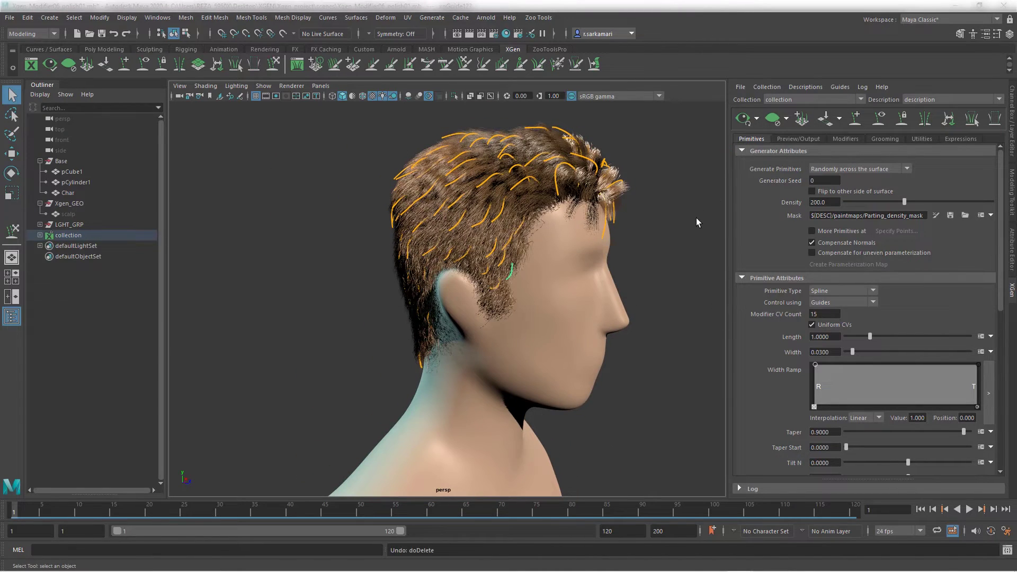
left_click(743, 119)
left_click(657, 339)
- Unhide the scalp mesh, clear the hair preview and open Parting_density_mask for painting
left_click_drag(618, 409, 426, 407, "alt")
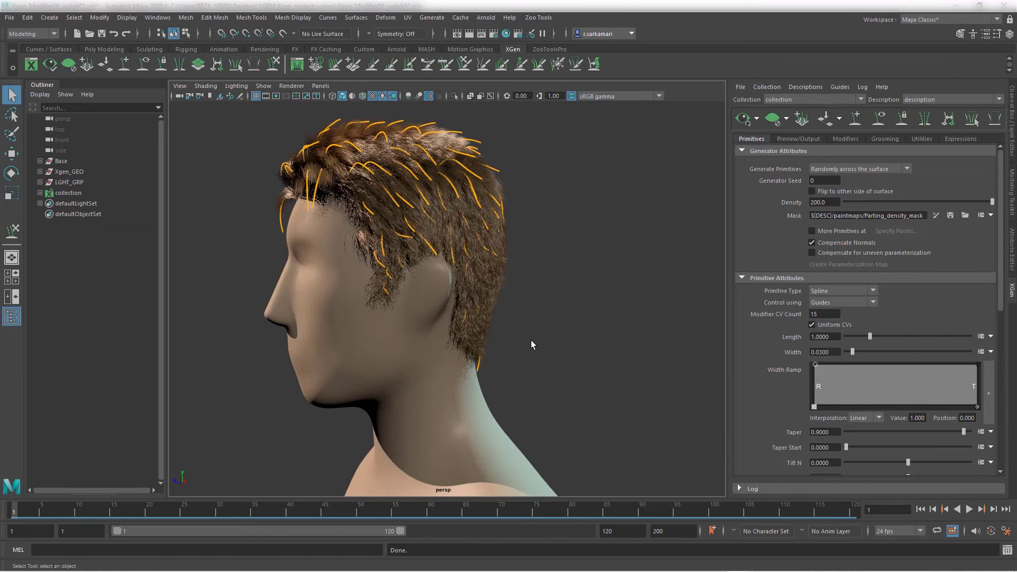
left_click(40, 171)
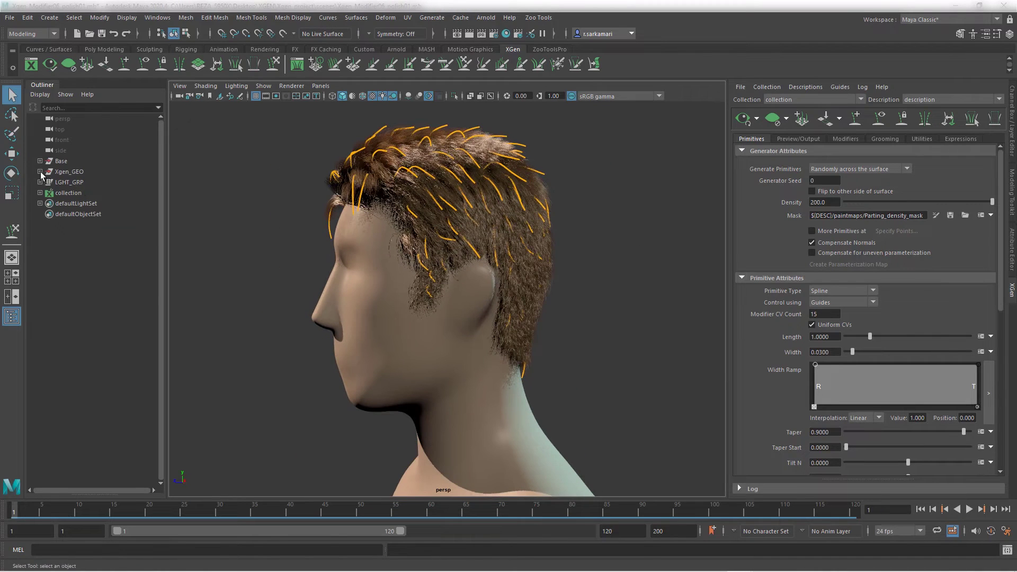
left_click(68, 182)
key("h")
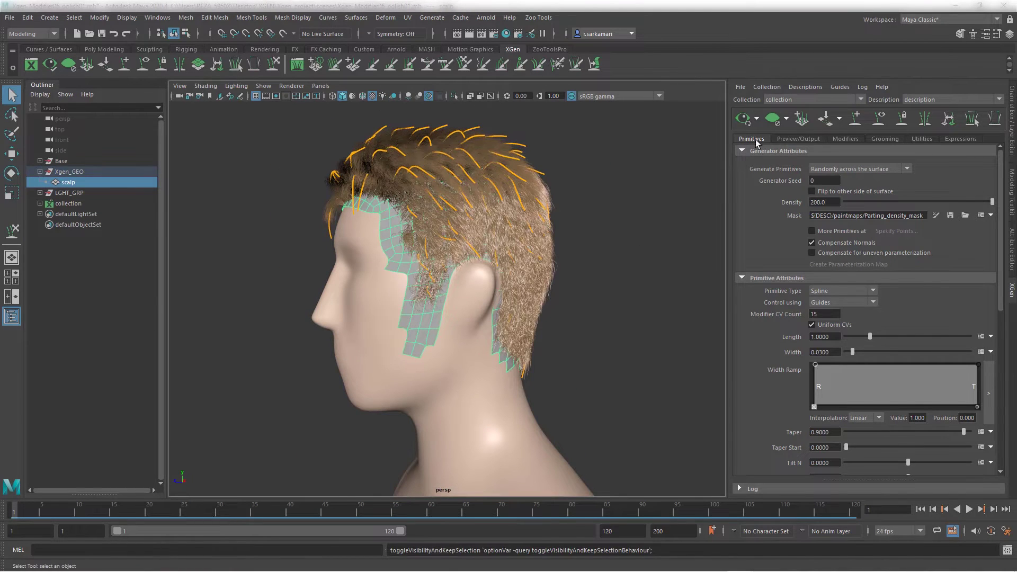
left_click(773, 118)
left_click(936, 216)
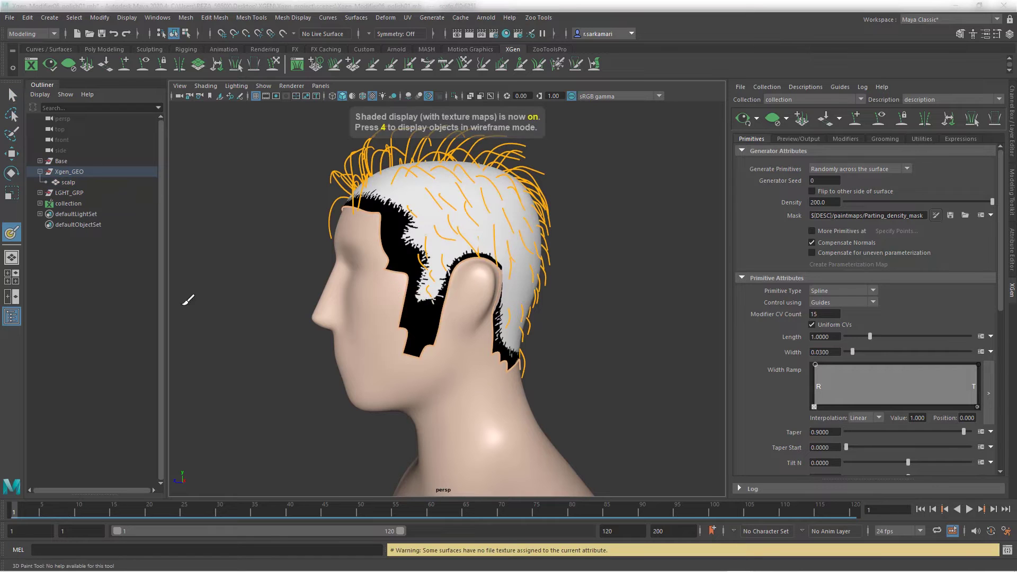
- Try blurring the density mask at the lower edge of the left sideburn
left_click(419, 300)
key("ctrl+z")
key("ctrl+z")
left_click(28, 18)
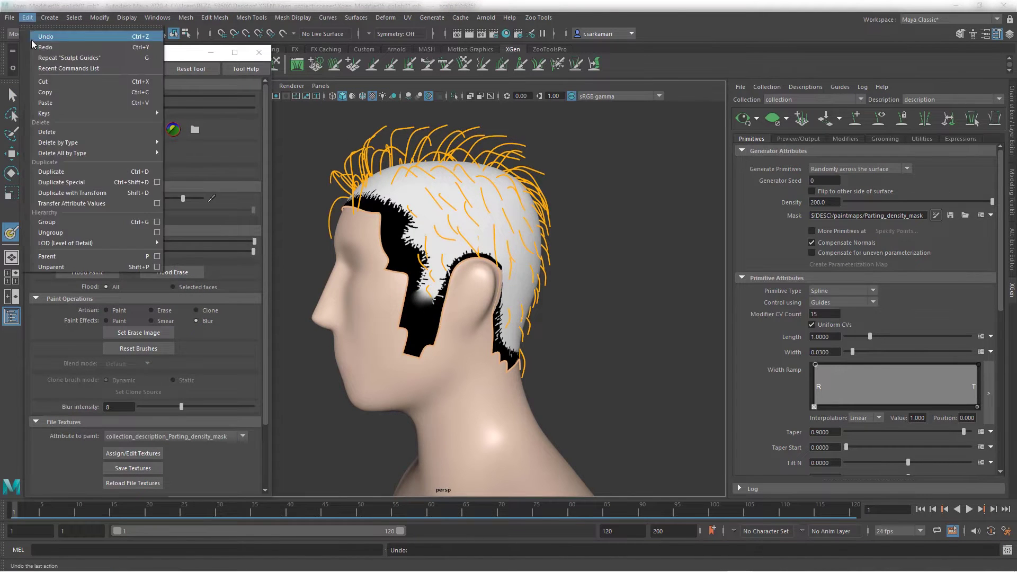
left_click(33, 39)
- Shorten the left sideburn by painting its lower end black in the density mask with a solid brush, and save the texture
left_click(130, 130)
scroll(393, 312, "up", 5)
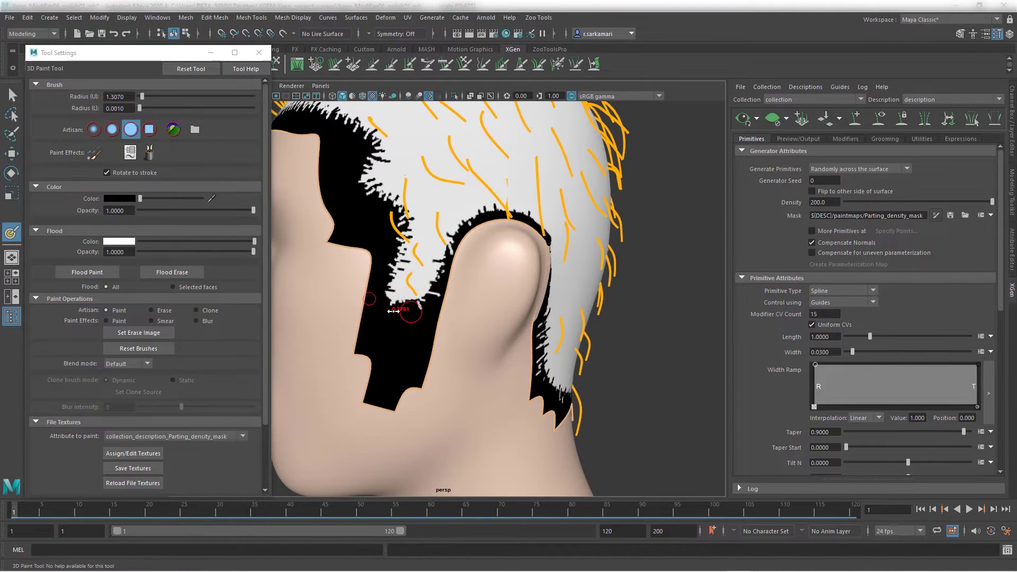
left_click_drag(393, 311, 401, 312)
left_click_drag(393, 289, 446, 281)
key("ctrl+z")
left_click(27, 18)
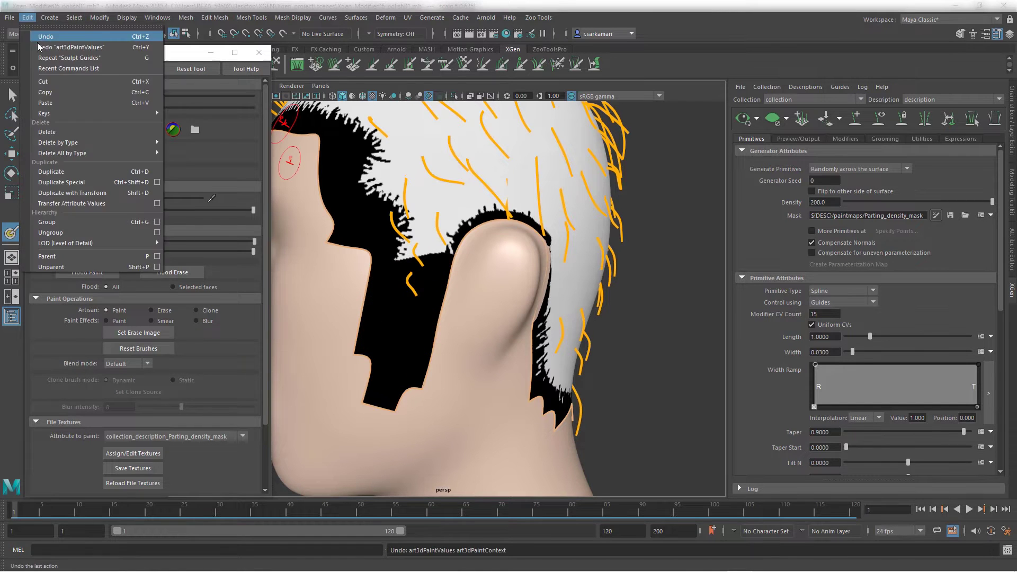
left_click(39, 47)
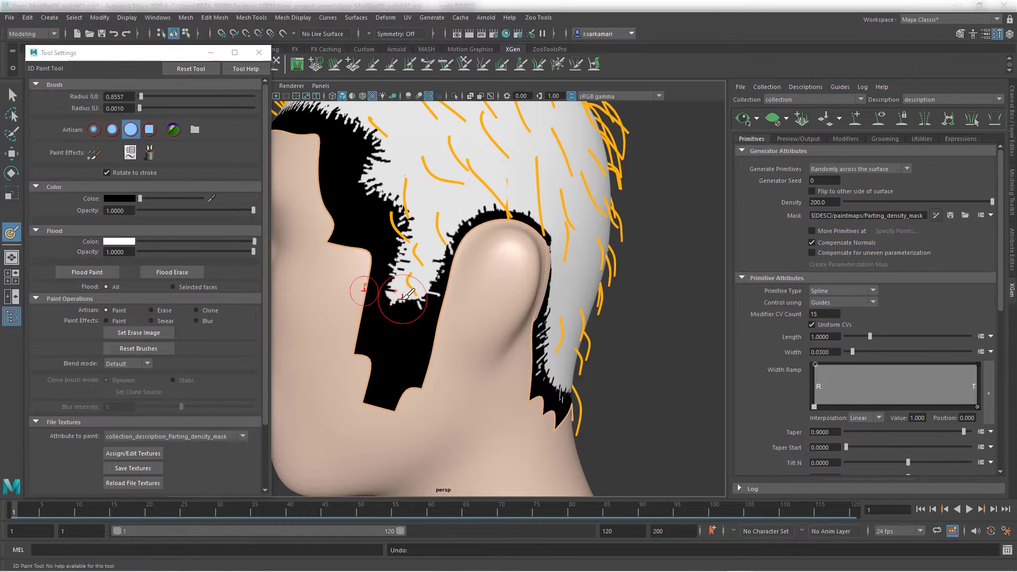
mouse_move(399, 306)
left_mouse_down()
mouse_move(430, 300)
mouse_move(406, 323)
left_mouse_up()
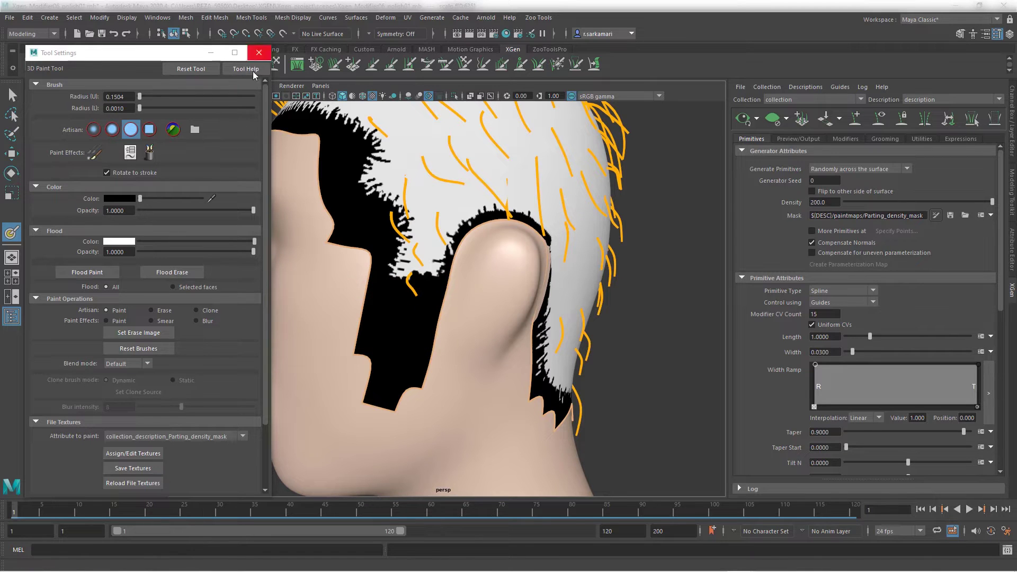
left_click(133, 468)
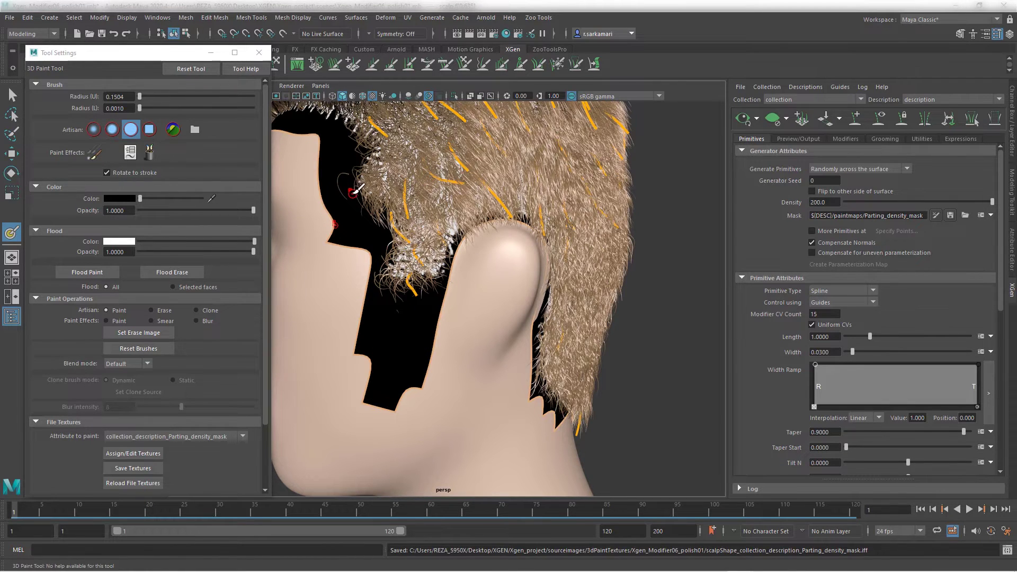
- Clear the preview and try painting gray over the lower end of the left sideburn in the density mask
left_click(772, 118)
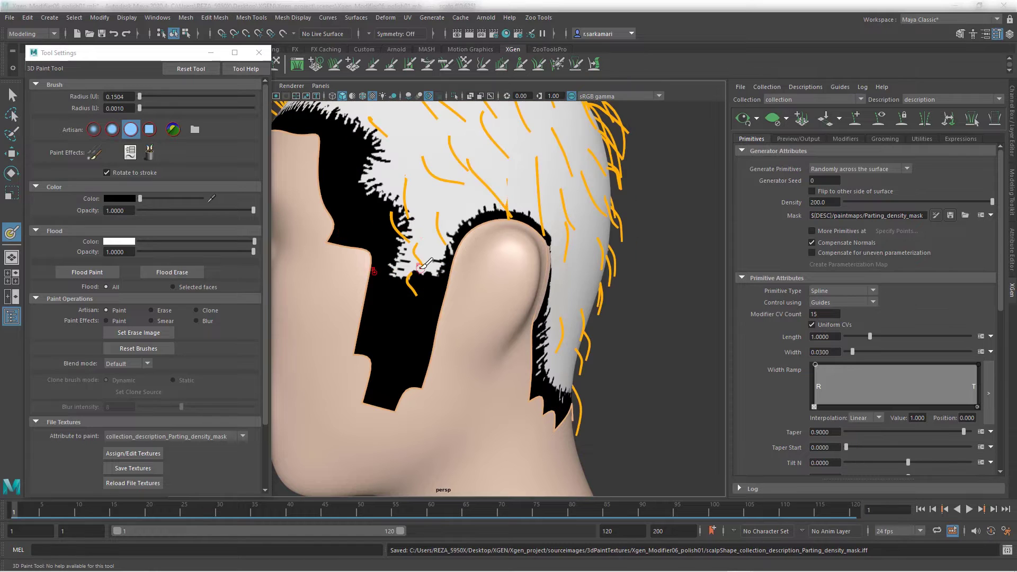
left_click(154, 199)
left_click_drag(397, 254, 430, 257)
key("ctrl+z")
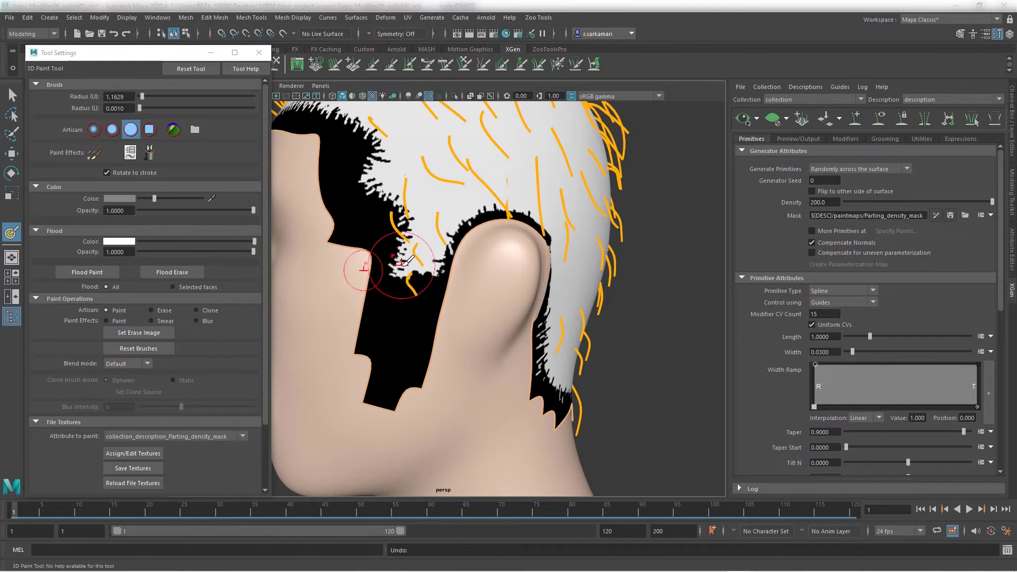
- Leave mask painting, refresh the hair preview with the shortened sideburn and close the tool settings
scroll(419, 283, "down", 4)
left_click_drag(366, 303, 522, 304, "alt")
left_click(12, 95)
left_click(509, 345)
left_click_drag(508, 347, 383, 347, "alt")
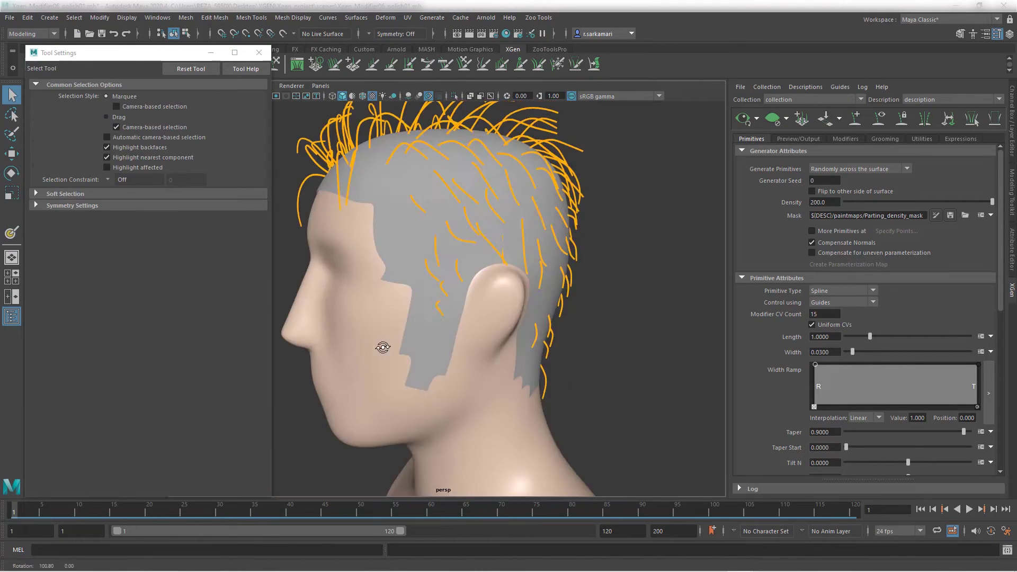
left_click(744, 118)
left_click(259, 53)
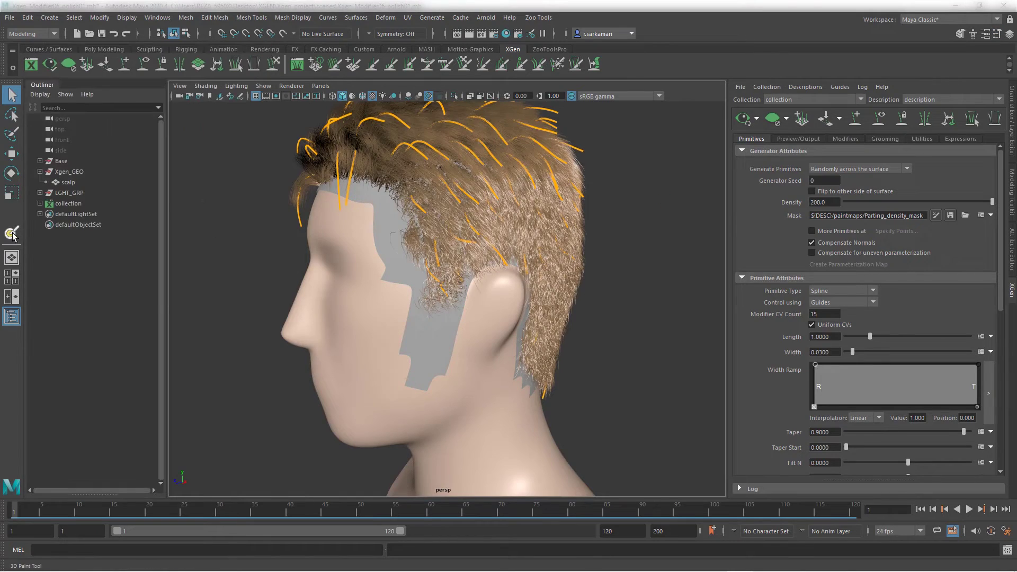
mouse_move(382, 318)
left_mouse_down("alt")
mouse_move(495, 334)
mouse_move(409, 425)
mouse_move(295, 390)
left_mouse_up("alt")
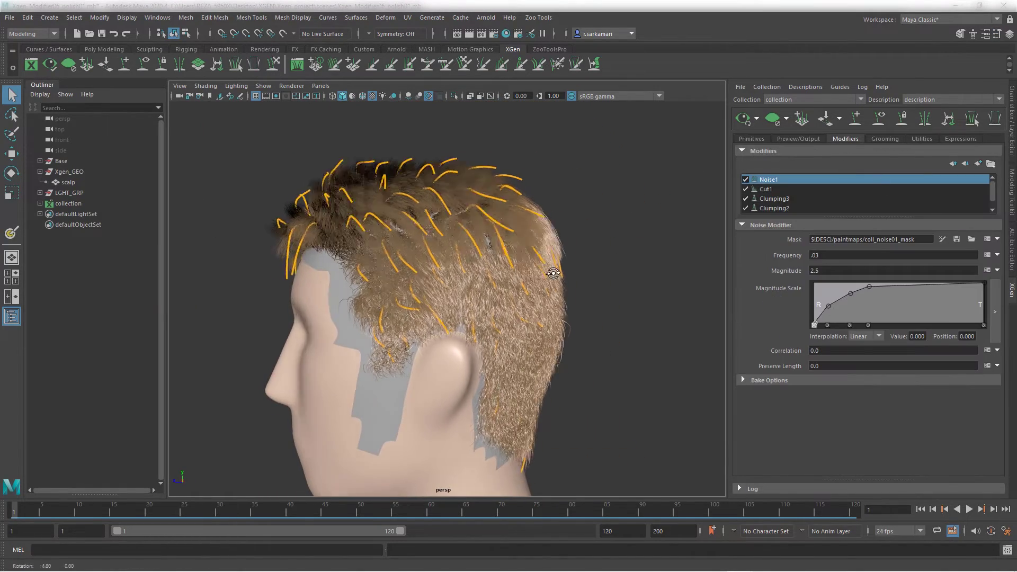
- Turn on scene lighting, shadows and ambient occlusion in the viewport and frame the whole bust from the front
left_click_drag(551, 273, 408, 133, "alt")
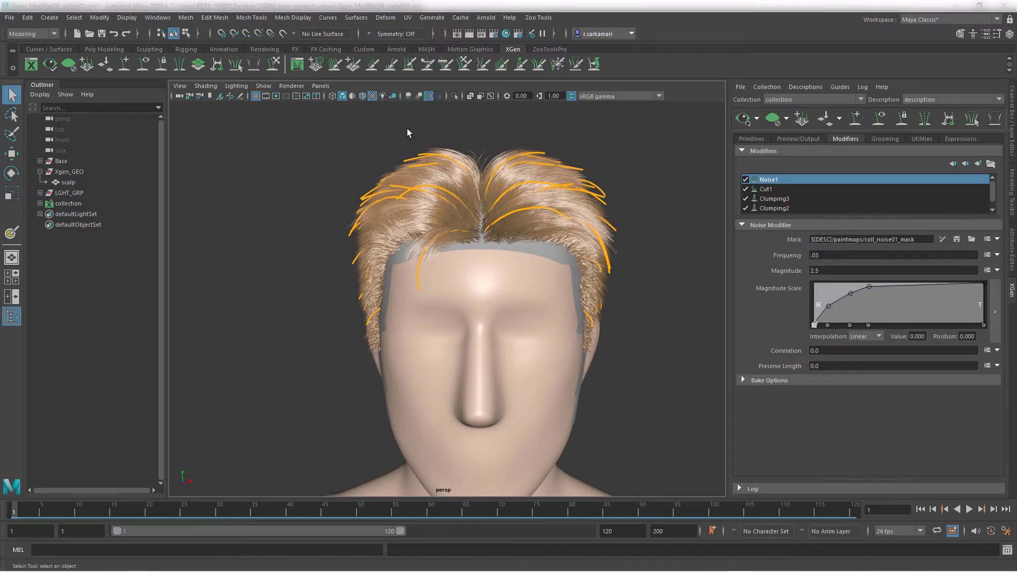
left_click(383, 96)
left_click(393, 96)
left_click(409, 96)
middle_click_drag(272, 283, 271, 239, "alt")
scroll(270, 244, "down", 5)
left_click_drag(269, 245, 259, 217, "alt")
left_click(647, 326)
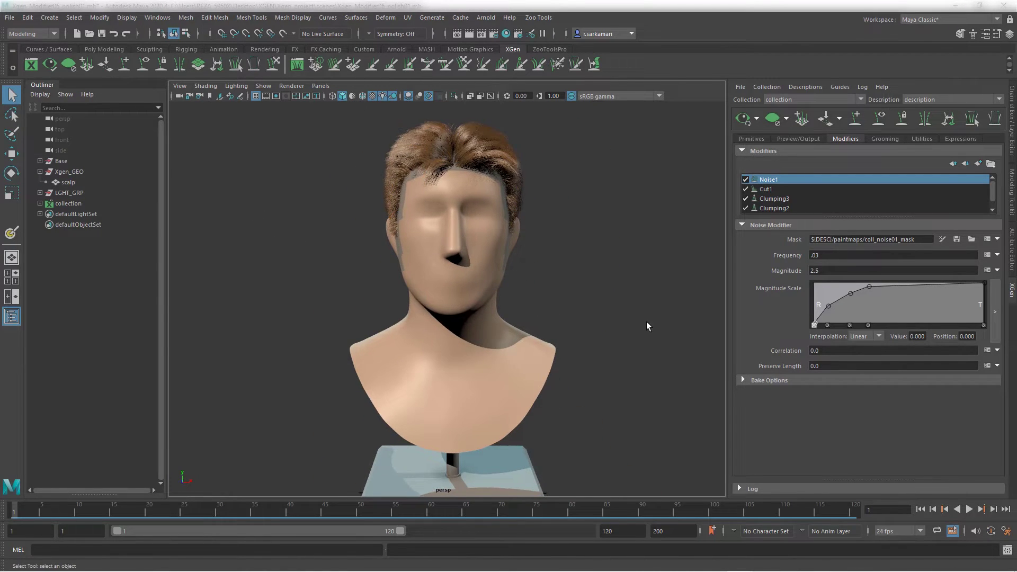
- Open the Noise1 mask for painting on the scalp and try a gray stroke above the left ear
left_click(68, 182)
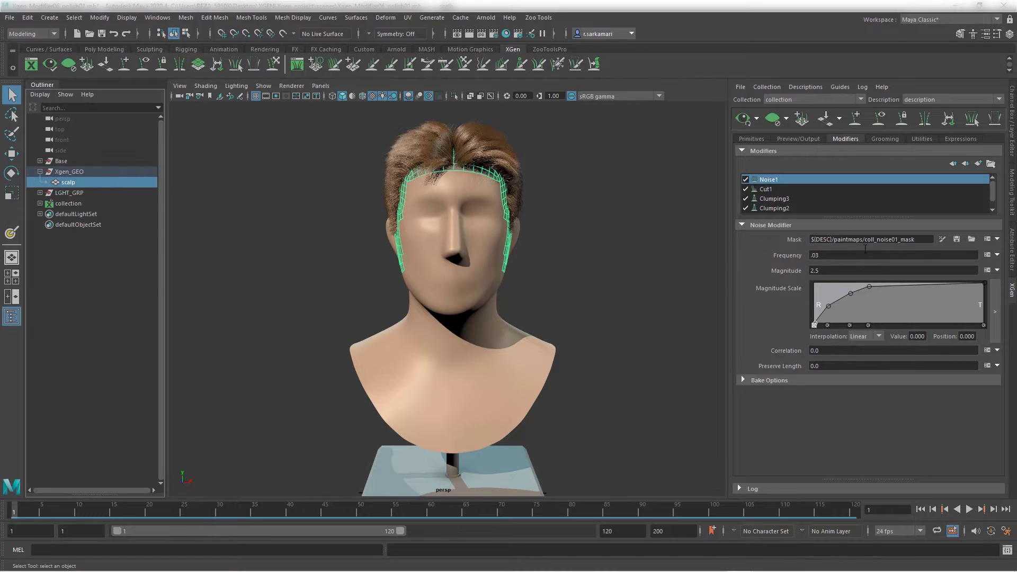
left_click(943, 239)
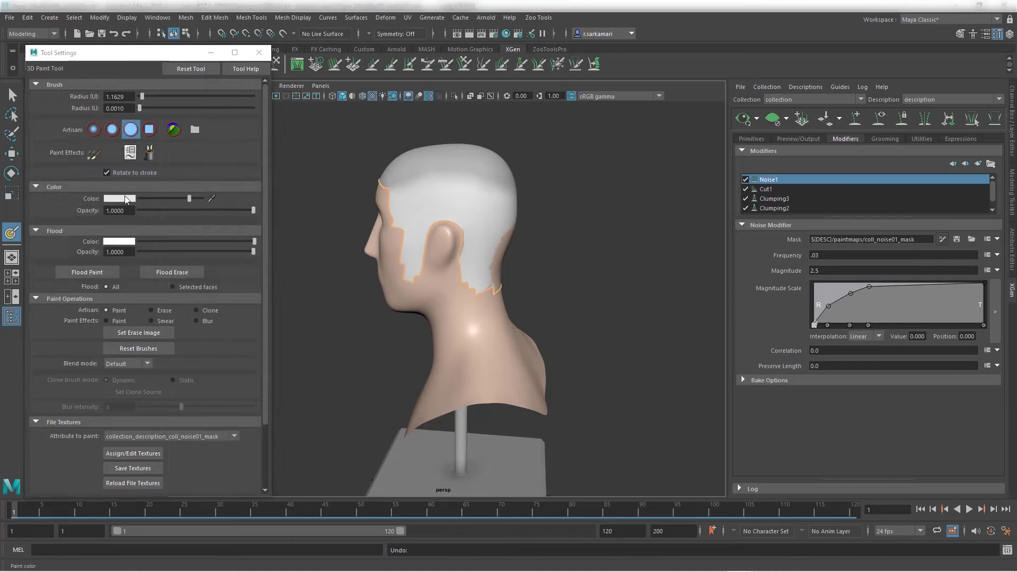
left_click(120, 210)
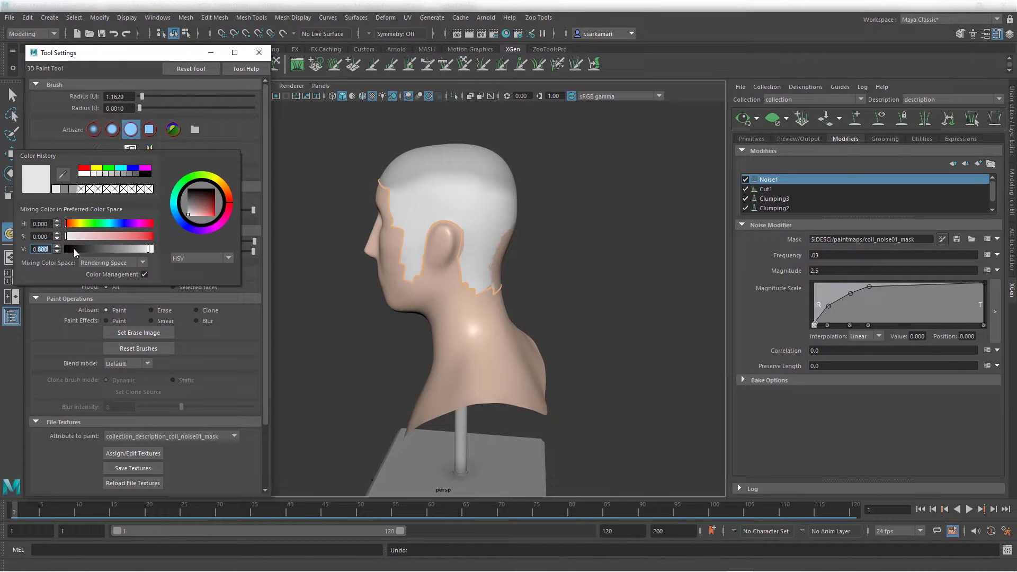
left_click_drag(411, 233, 450, 225)
key("ctrl+z")
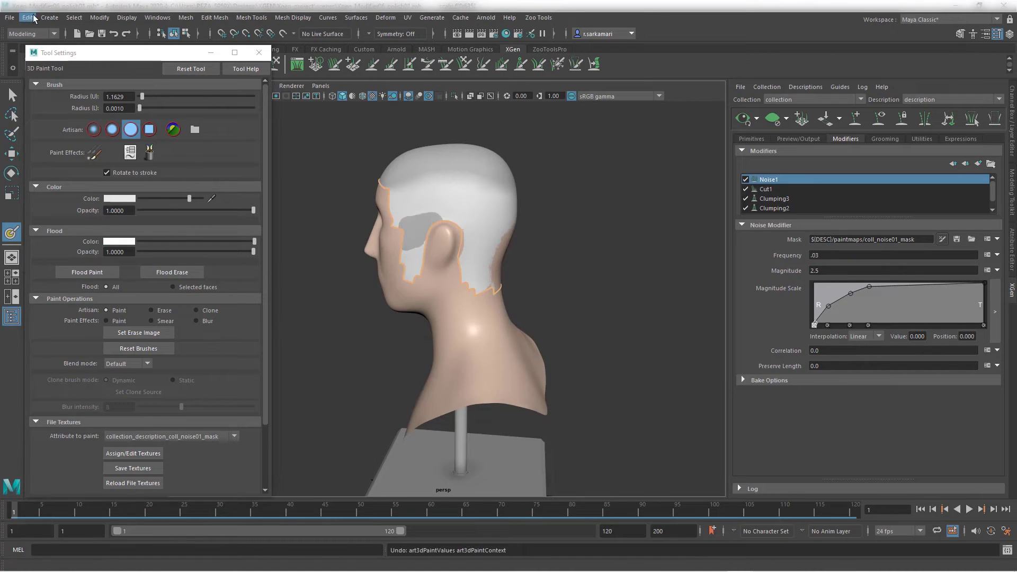
- Paint light gray over the left sideburn, around the ear and down to the nape in the noise mask
mouse_move(435, 275)
left_mouse_down("alt")
mouse_move(391, 247)
mouse_move(406, 229)
left_mouse_up("alt")
left_click(119, 199)
double_click(27, 250)
type("1")
key("Return")
key("b")
mouse_move(384, 289)
left_mouse_down("alt")
mouse_move(432, 297)
mouse_move(510, 221)
left_mouse_up("alt")
mouse_move(477, 273)
left_mouse_down("alt")
mouse_move(437, 260)
mouse_move(445, 231)
left_mouse_up("alt")
key("b")
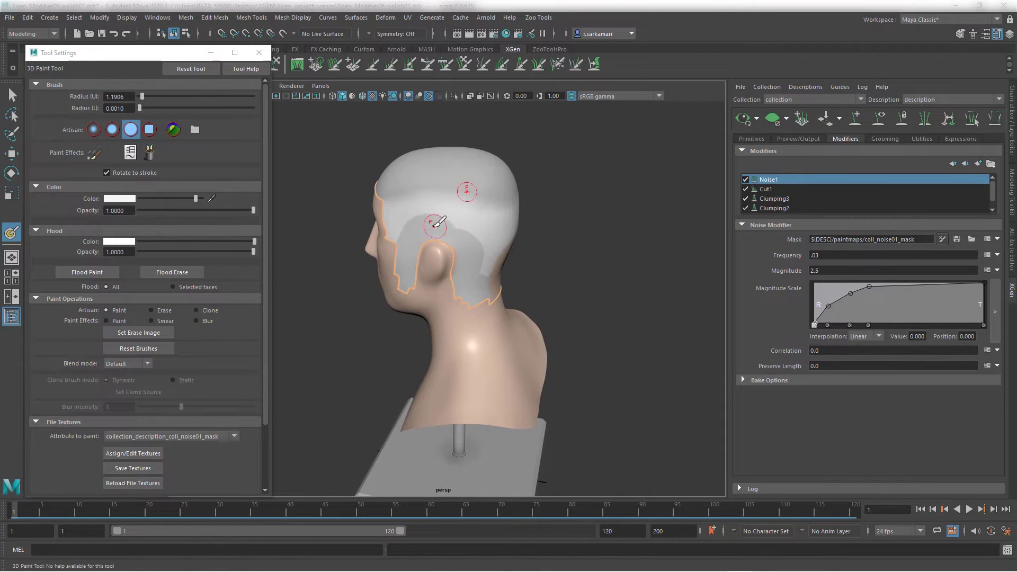
- Blur the edges of the painted gray area, save the noise mask texture and close the tool settings
left_click(195, 321)
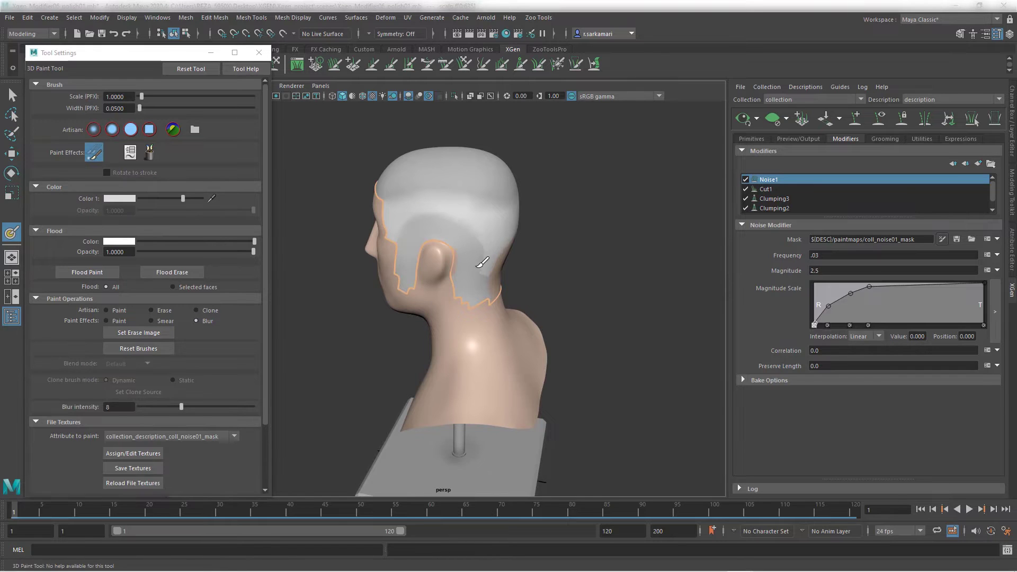
mouse_move(485, 270)
left_mouse_down("alt")
mouse_move(519, 311)
mouse_move(456, 310)
left_mouse_up("alt")
left_click(122, 468)
left_click(957, 239)
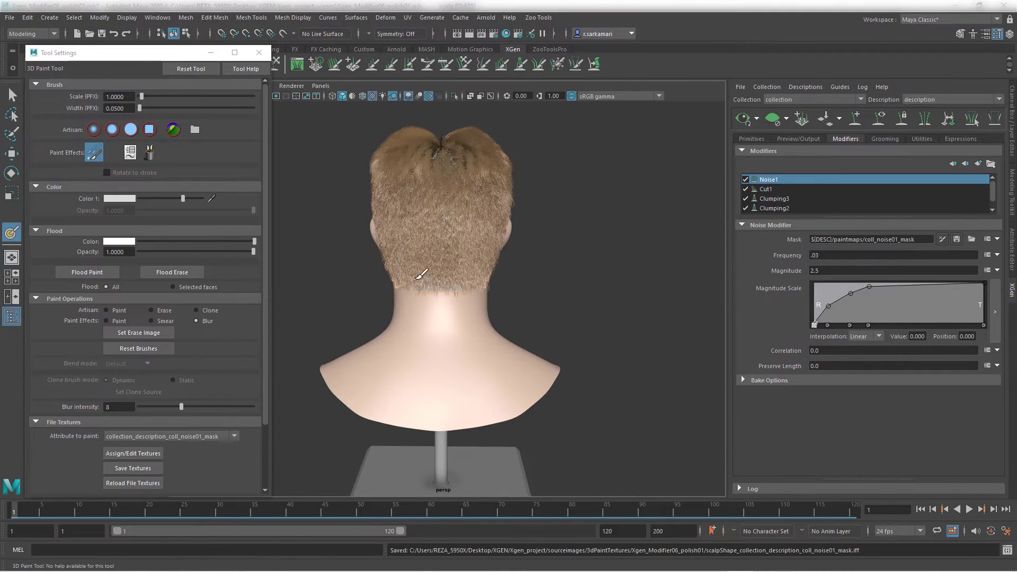
left_click(258, 52)
left_click_drag(315, 256, 403, 238, "alt")
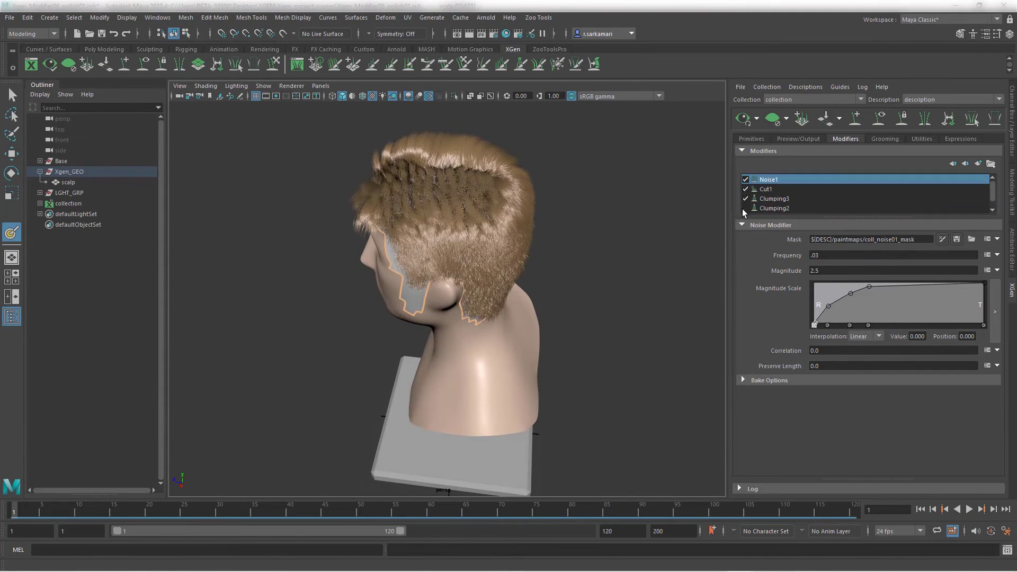
- Open the Clumping1 modifier's mask for painting on the scalp and show the paint tool settings
scroll(745, 203, "down", 1)
left_click(774, 208)
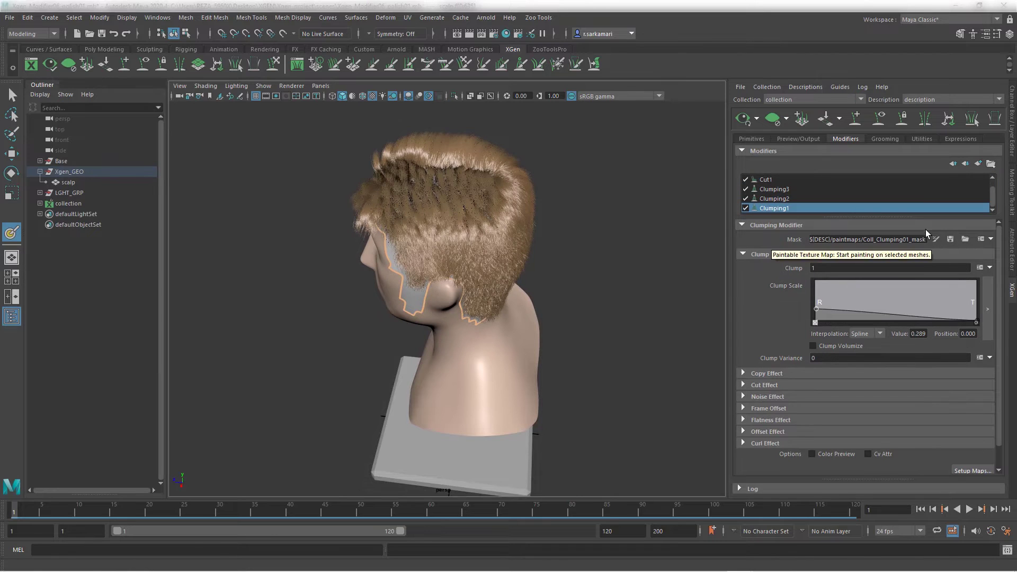
left_click(937, 239)
left_click_drag(325, 324, 379, 297, "alt")
double_click(11, 233)
- Try a gray stroke above the left temple in the Clumping1 mask and undo it
left_click(122, 199)
double_click(42, 251)
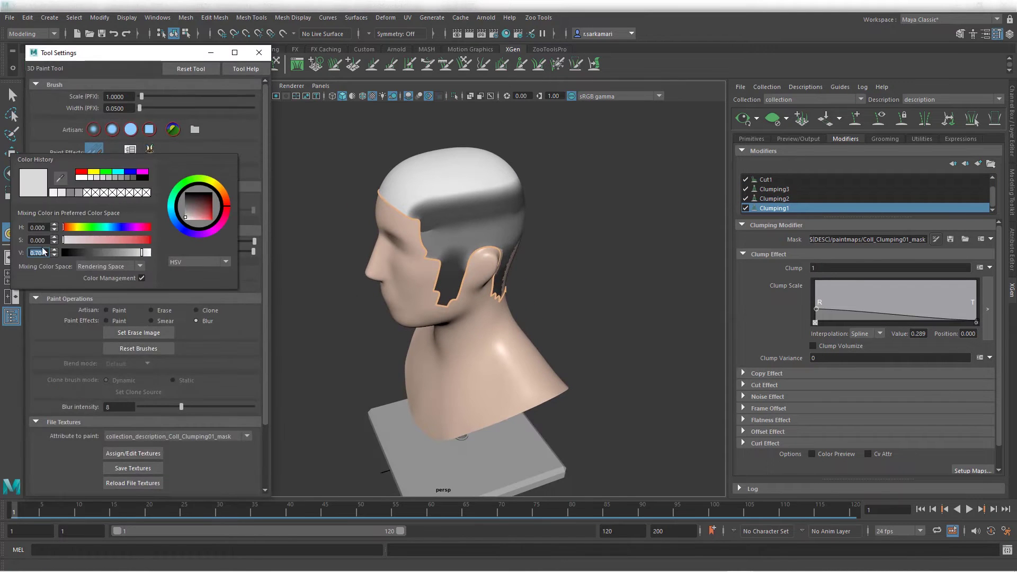
type("3")
key("Return")
left_click_drag(412, 210, 470, 192)
left_click(27, 18)
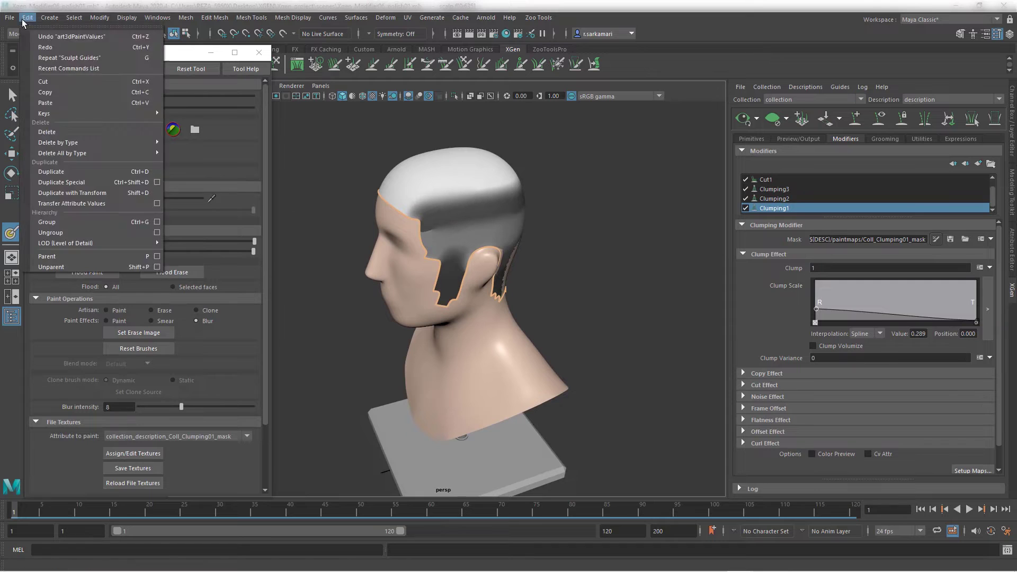
left_click(45, 37)
- Switch to the soft Artisan brush, try a stroke above the left temple, and set the paint color to a darker gray
left_click(112, 130)
left_click_drag(415, 210, 430, 198)
left_click(27, 17)
left_click(40, 37)
left_click(27, 18)
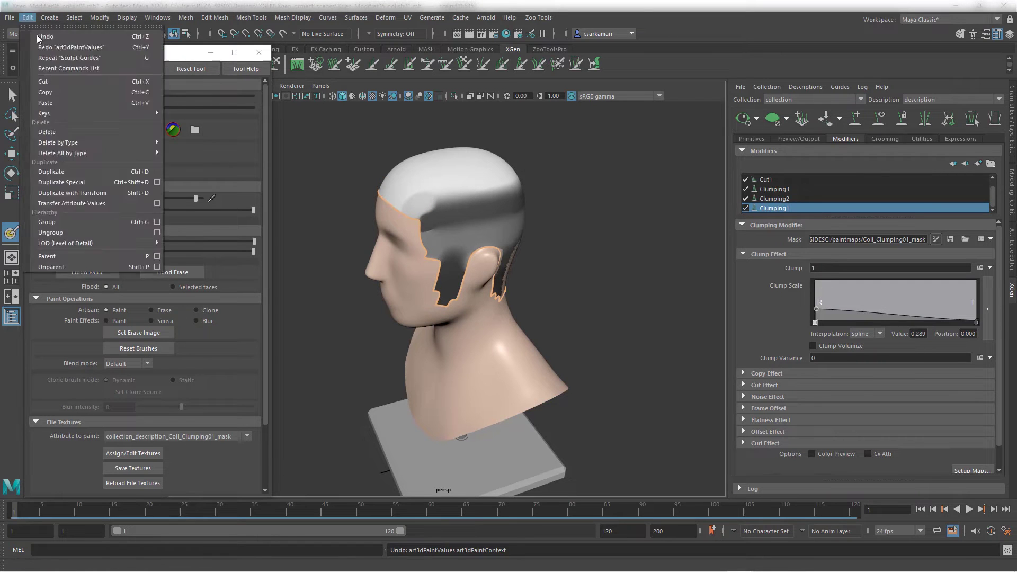
left_click(40, 37)
left_click(120, 199)
double_click(36, 249)
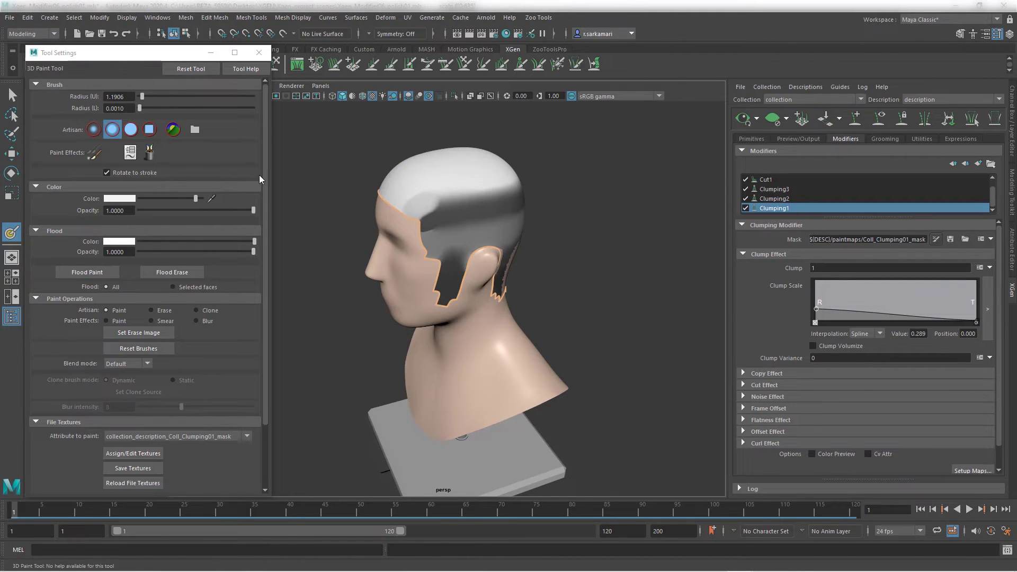
left_click(113, 240)
key("Return")
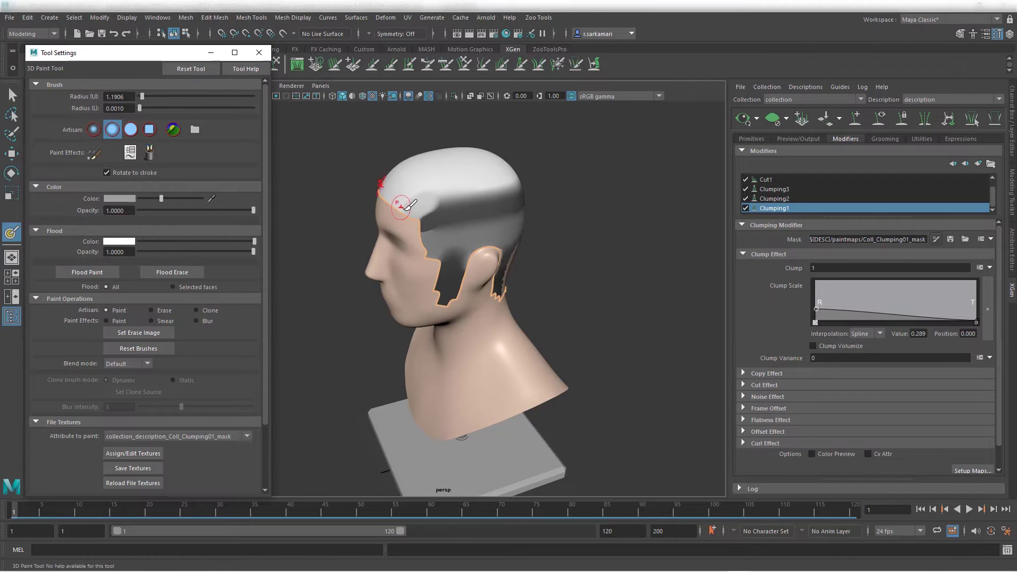
- Paint a dark gray band around the upper sides and back of the head in the Clumping1 mask
mouse_move(407, 209)
left_mouse_down()
mouse_move(508, 187)
mouse_move(423, 218)
left_mouse_up()
left_click_drag(609, 197, 520, 195, "alt")
left_click_drag(417, 216, 506, 204)
left_click_drag(588, 217, 699, 196, "alt")
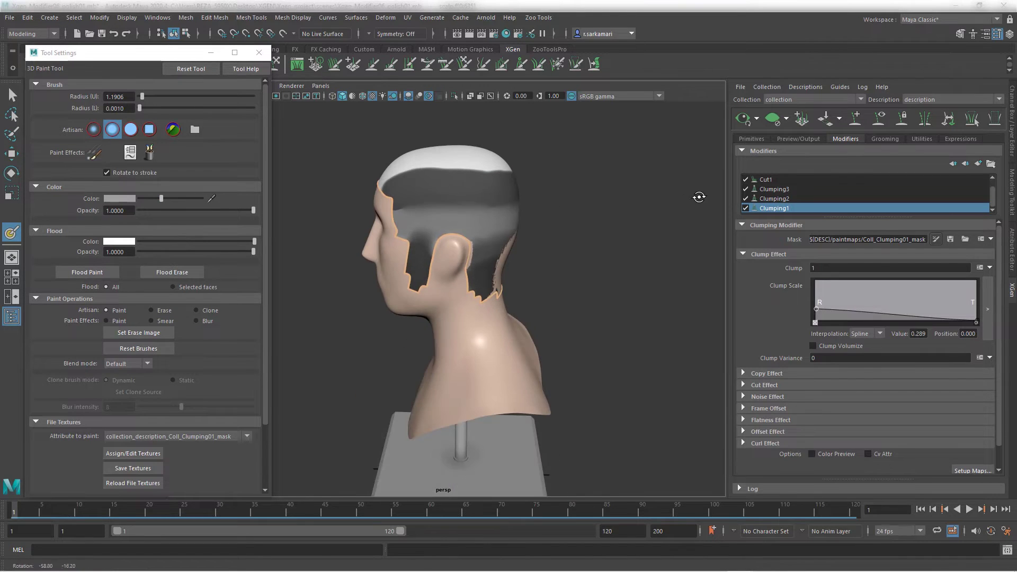
mouse_move(396, 215)
left_mouse_down()
mouse_move(457, 202)
mouse_move(513, 209)
left_mouse_up()
left_click_drag(588, 206, 511, 210, "alt")
left_click_drag(452, 213, 505, 207)
left_click_drag(572, 206, 657, 203, "alt")
- Blur the band's transition toward the crown, save the Clumping1 mask and close the tool settings
left_click(197, 320)
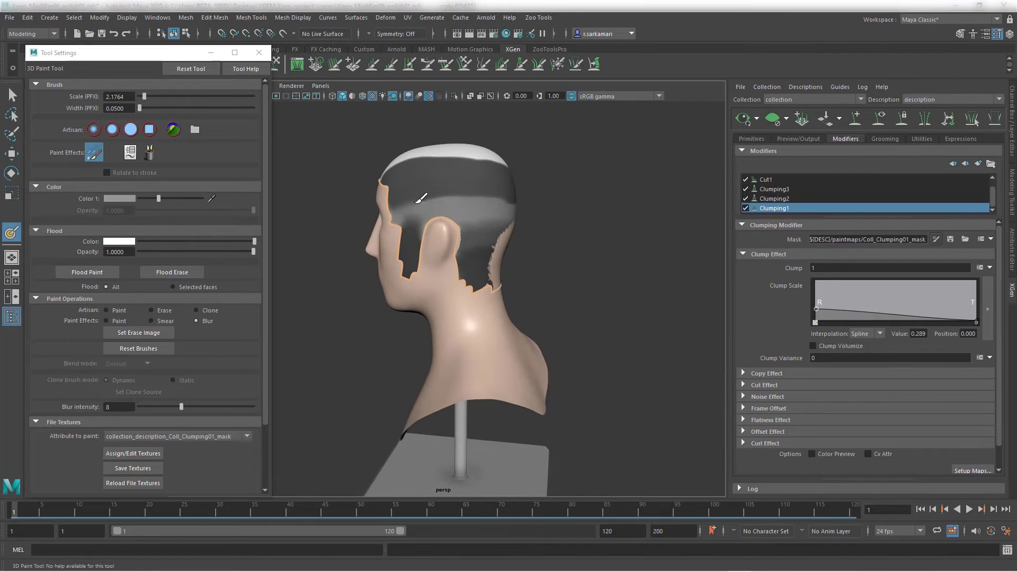
mouse_move(421, 199)
left_mouse_down("alt")
mouse_move(454, 209)
mouse_move(426, 242)
mouse_move(412, 239)
left_mouse_up("alt")
mouse_move(448, 220)
left_mouse_down()
mouse_move(470, 243)
mouse_move(495, 229)
mouse_move(451, 238)
left_mouse_up()
mouse_move(435, 273)
left_mouse_down()
mouse_move(513, 261)
mouse_move(466, 228)
left_mouse_up()
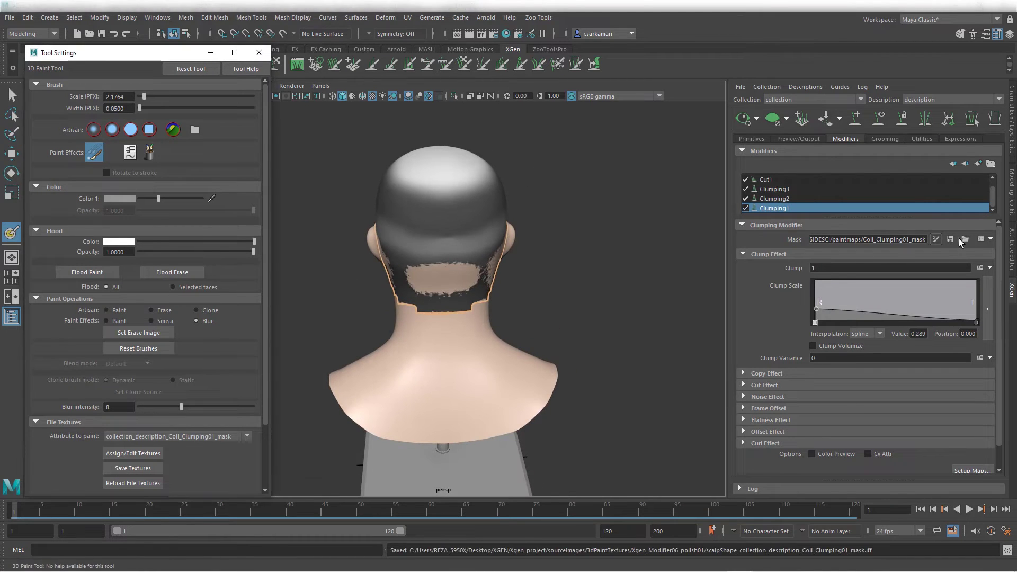
left_click_drag(363, 288, 468, 305, "alt")
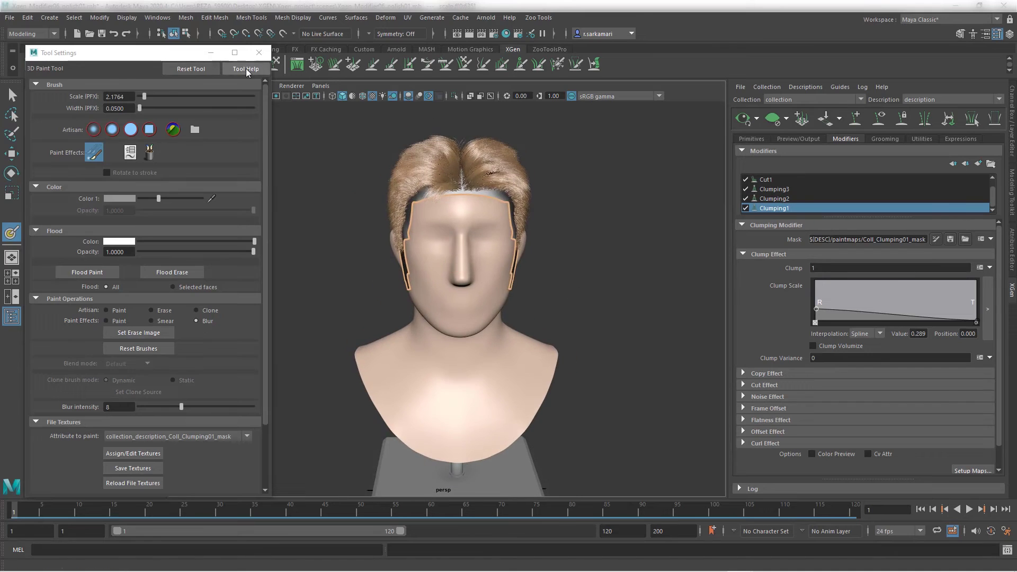
left_click(259, 52)
- Turn on scene lighting and shadows in the viewport, and hide the scalp mesh to review the hair in profile
left_click(382, 97)
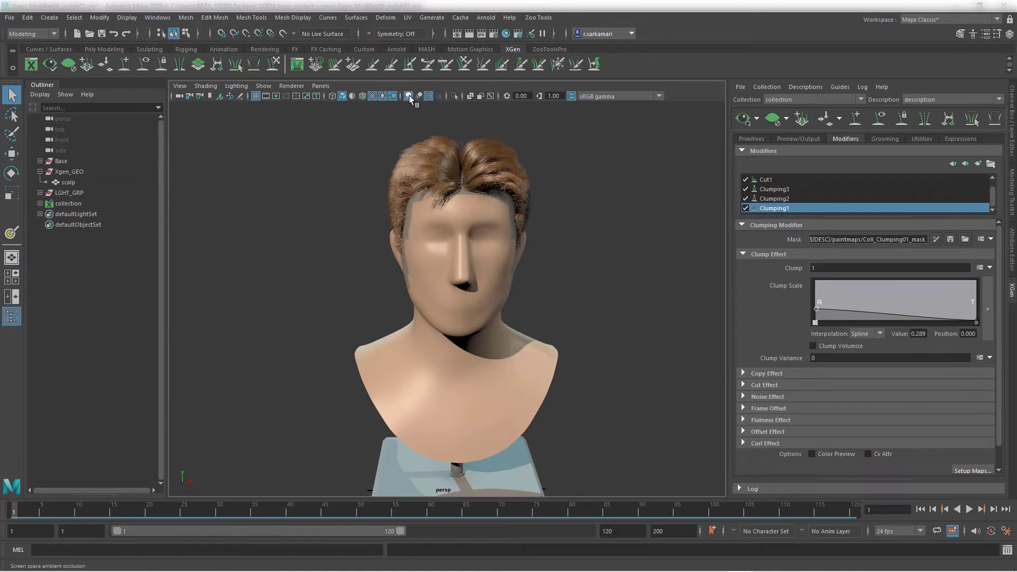
left_click(71, 184)
key("h")
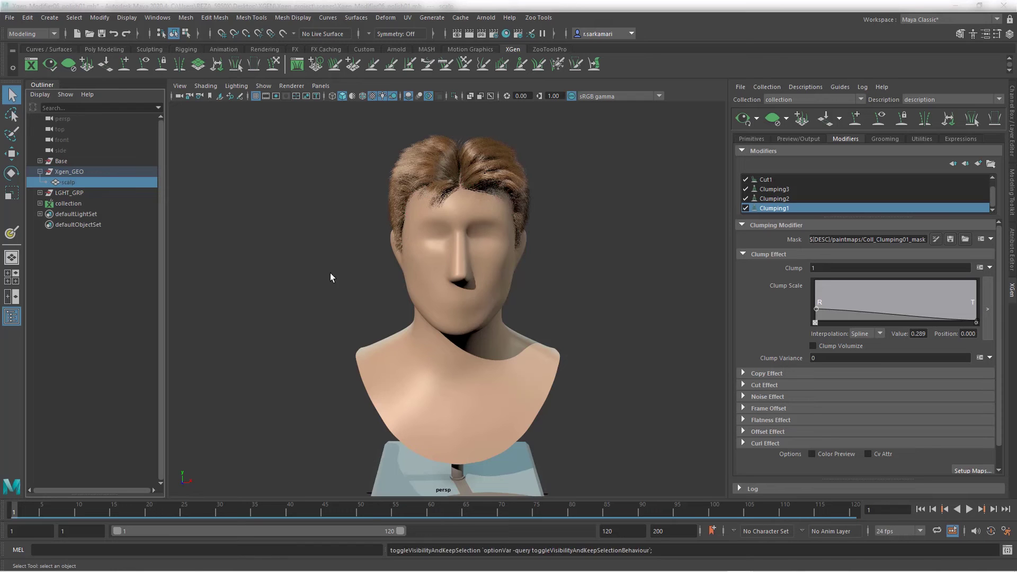
left_click_drag(340, 254, 217, 248, "alt")
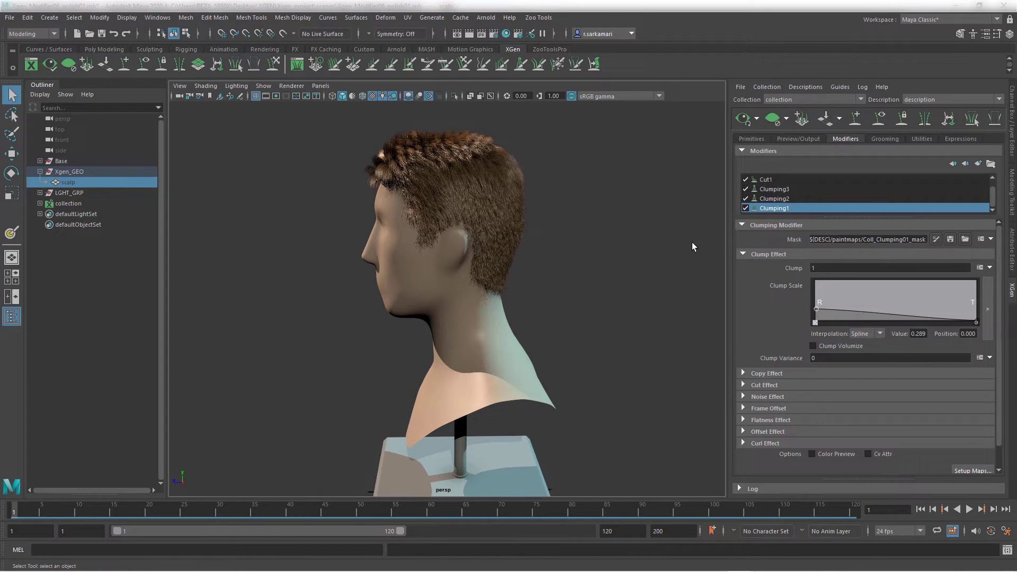
- Save the scene and frame the whole bust from the front
left_click(101, 34)
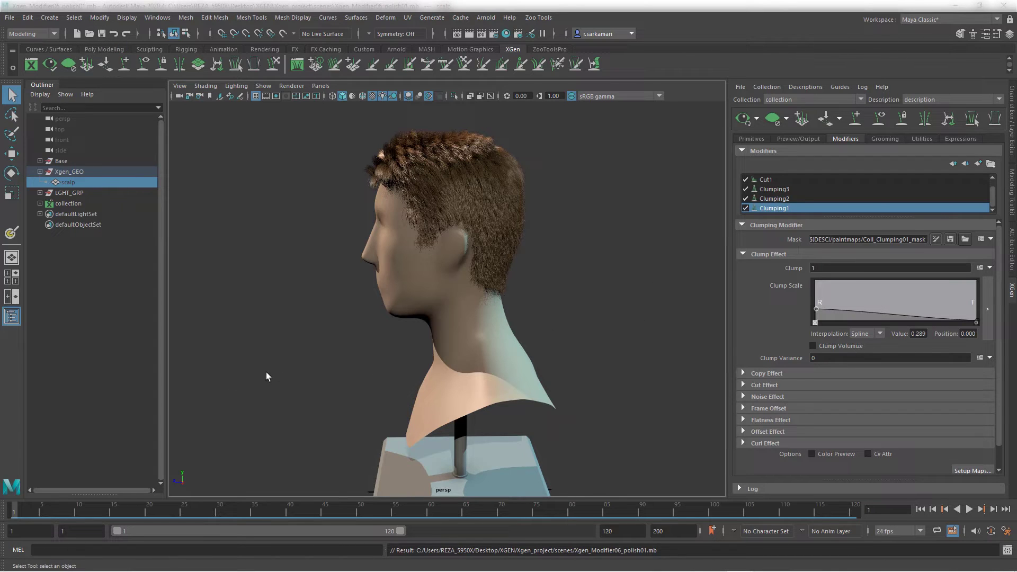
left_click_drag(257, 369, 378, 331, "alt")
scroll(371, 312, "down", 2)
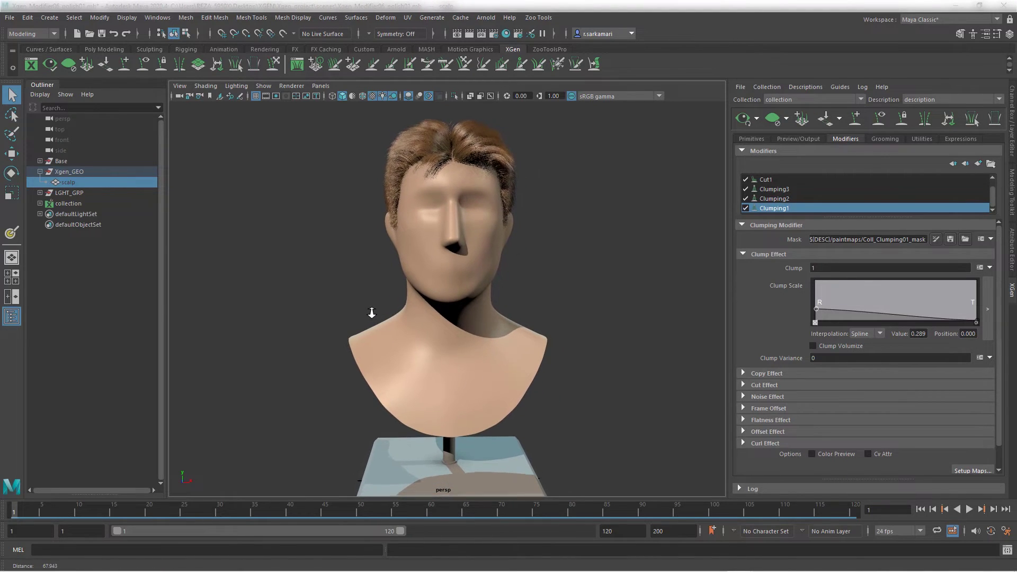